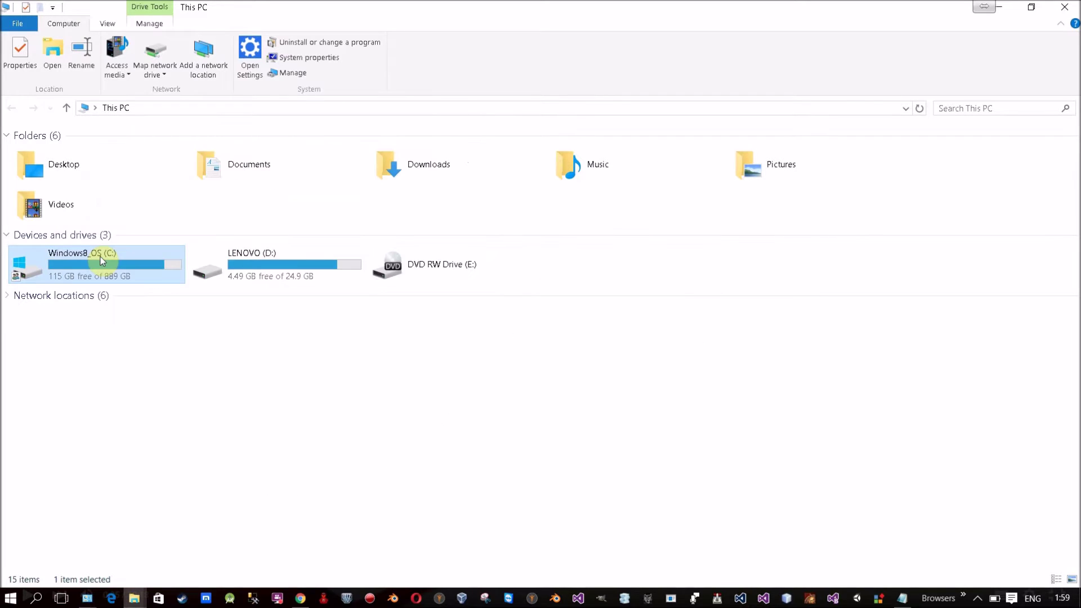
Step: Open D:\Softwares\SQL Server\ from the Run prompt and select the SQL Server 2012 SP1 ISO
key("super+r")
type("C")
key("BackSpace")
type("D:\\S")
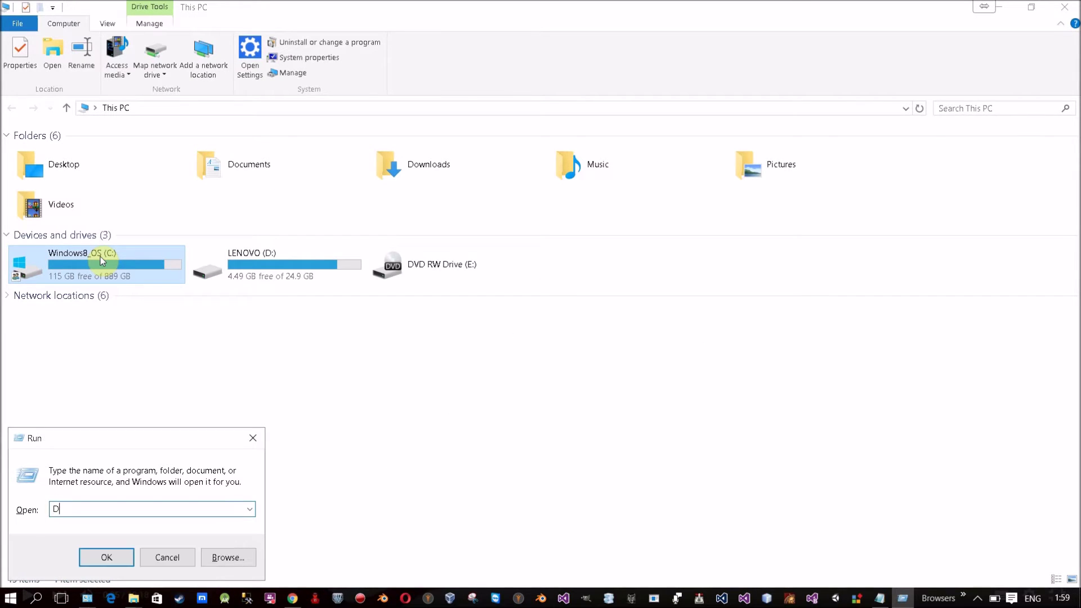
key("Down")
key("Down")
key("Down")
type("\\Sq")
key("Down")
type("\\")
key("Return")
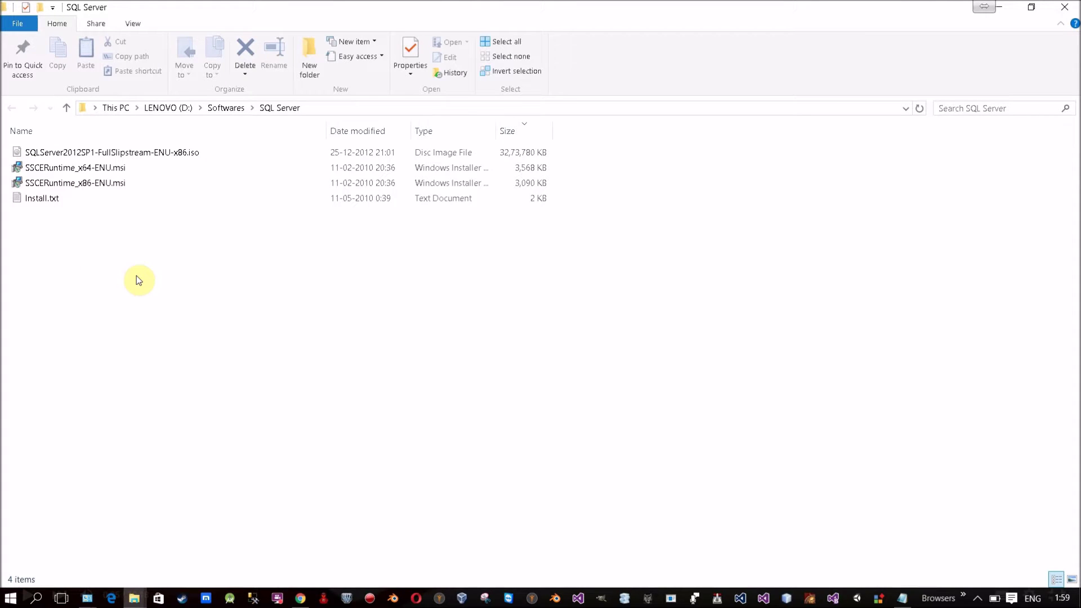
left_click(52, 153)
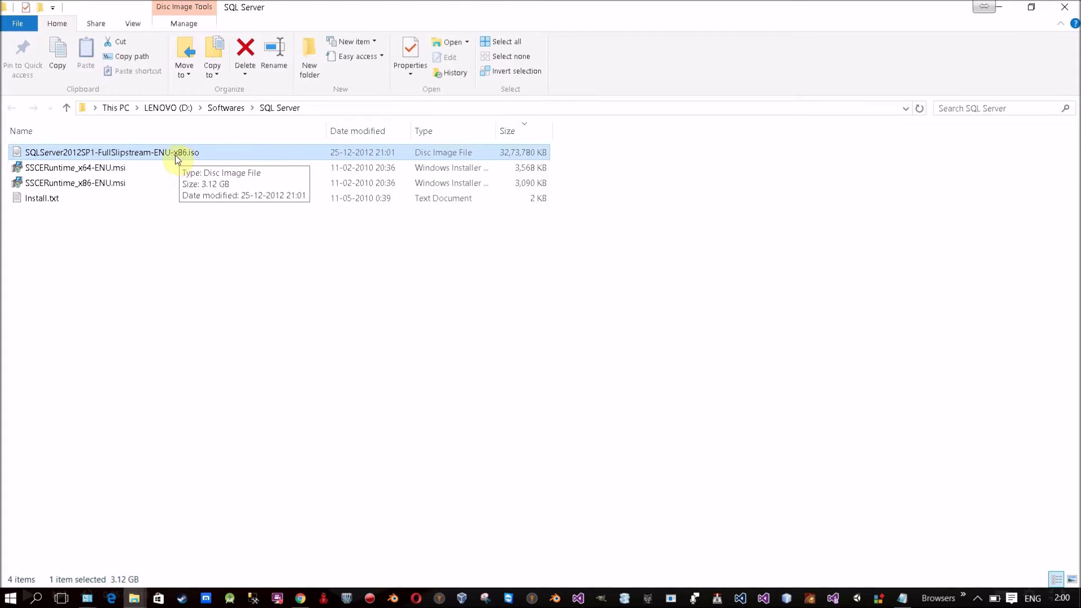
Step: Mount the SQLServer2012SP1 ISO so it appears as DVD Drive F:
right_click(111, 153)
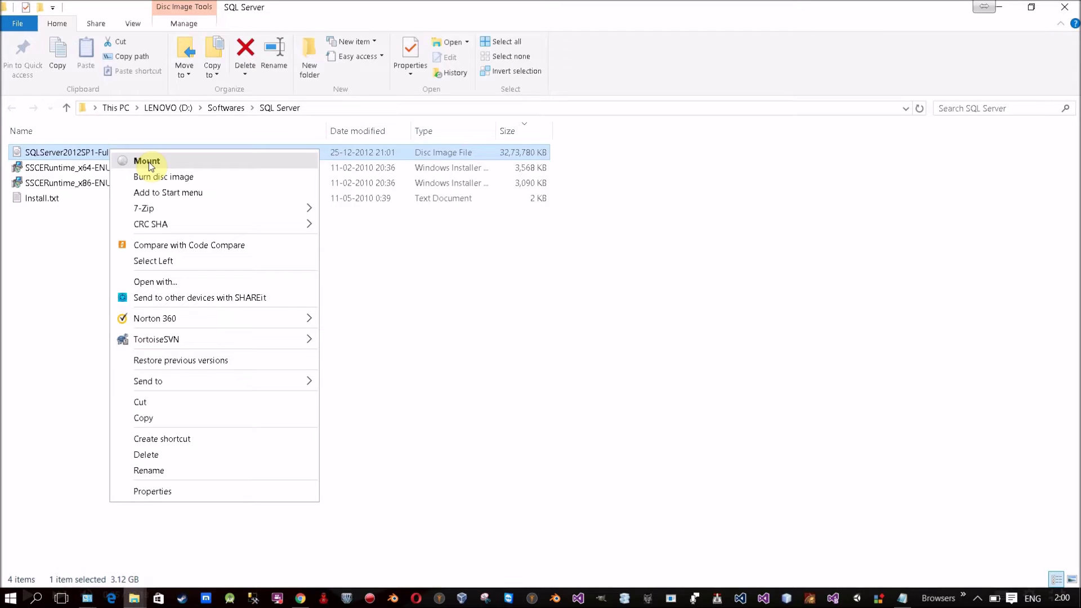
left_click(150, 164)
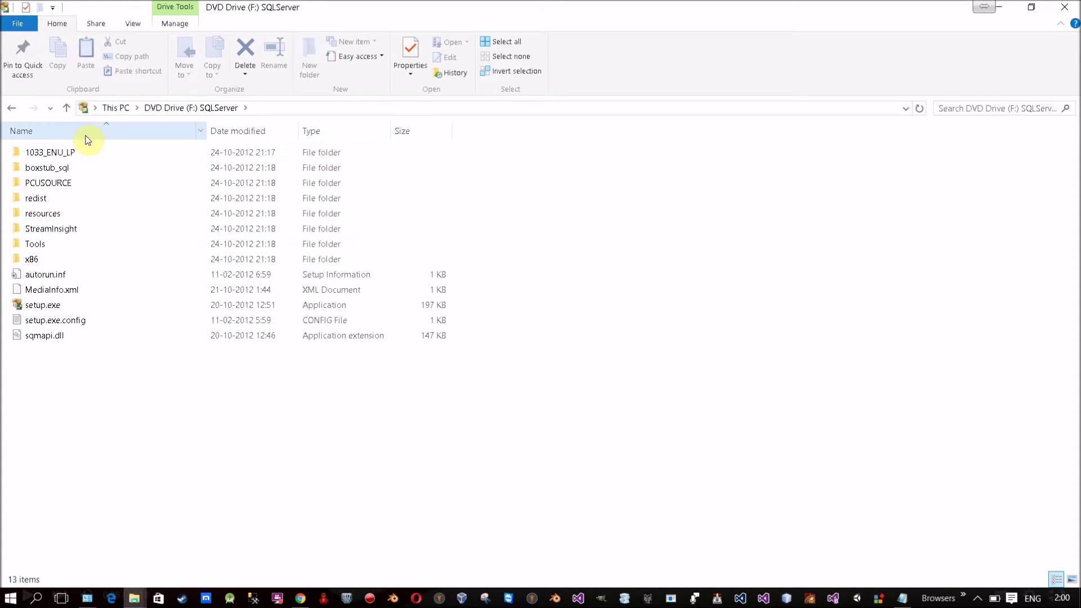
Step: Switch the DVD Drive F: view to extra large icons and select setup.exe
left_click(46, 307)
scroll(141, 404, "up", 4, "ctrl")
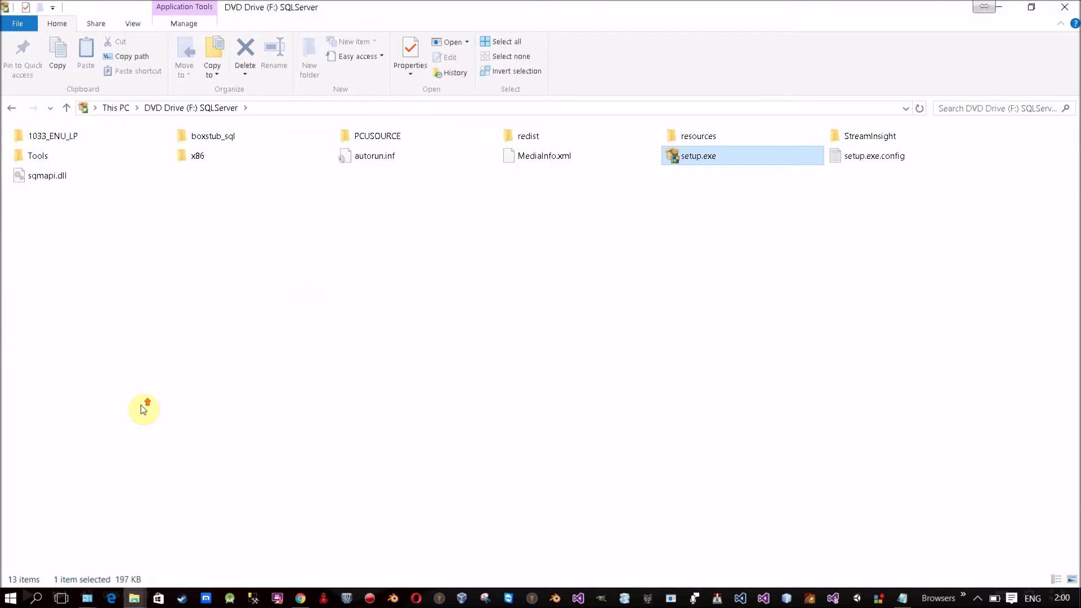
scroll(140, 399, "up", 4, "ctrl")
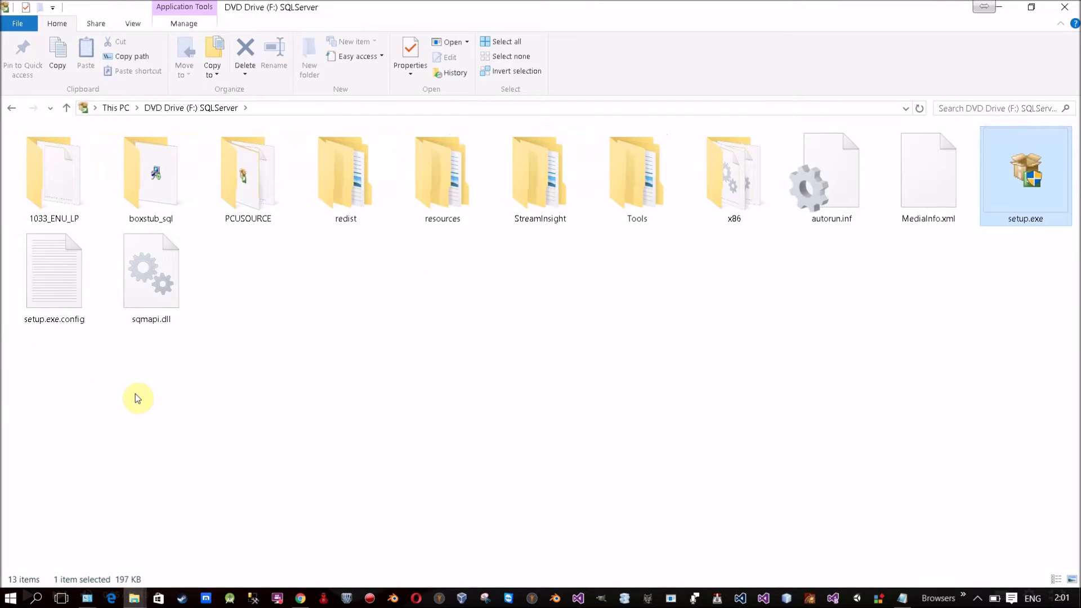
scroll(139, 399, "up", 1, "ctrl")
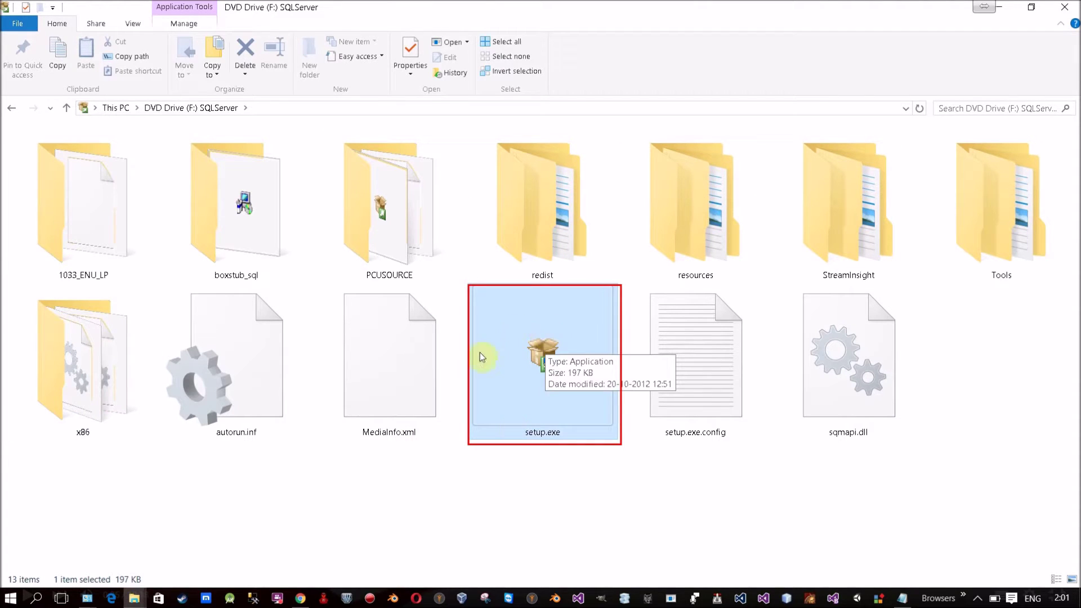
left_click(518, 346)
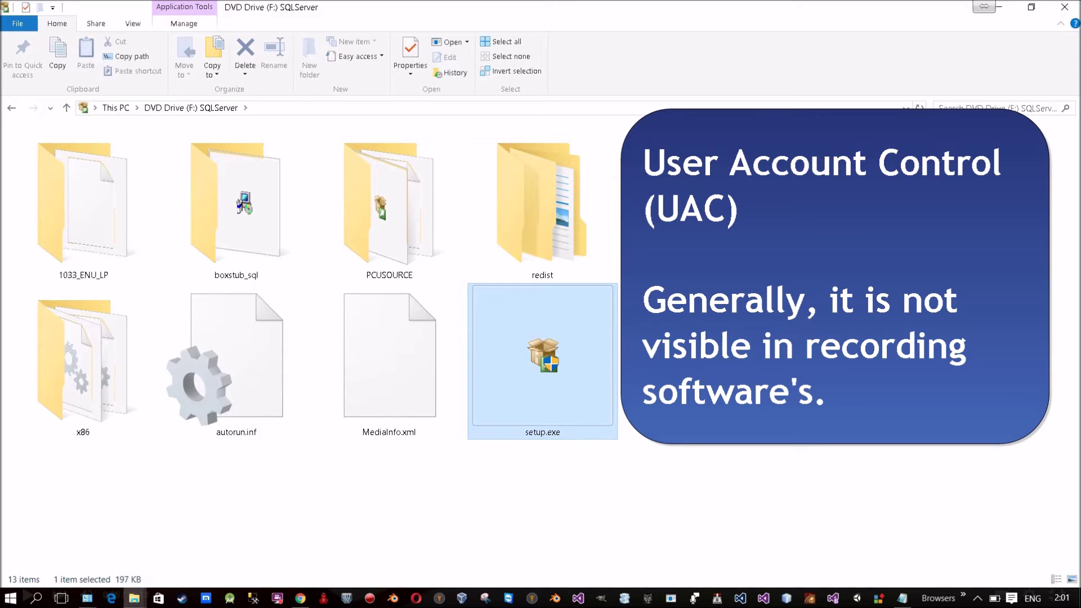
Step: Run setup.exe from the mounted disc to bring up the SQL Server Installation Center
double_click(615, 320)
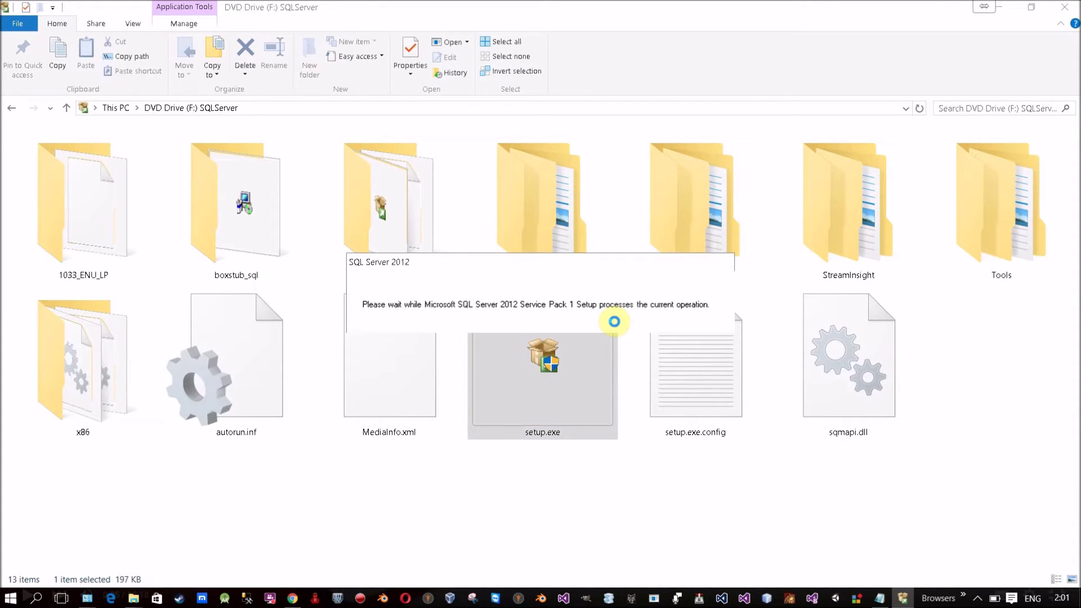
left_click_drag(403, 261, 322, 166)
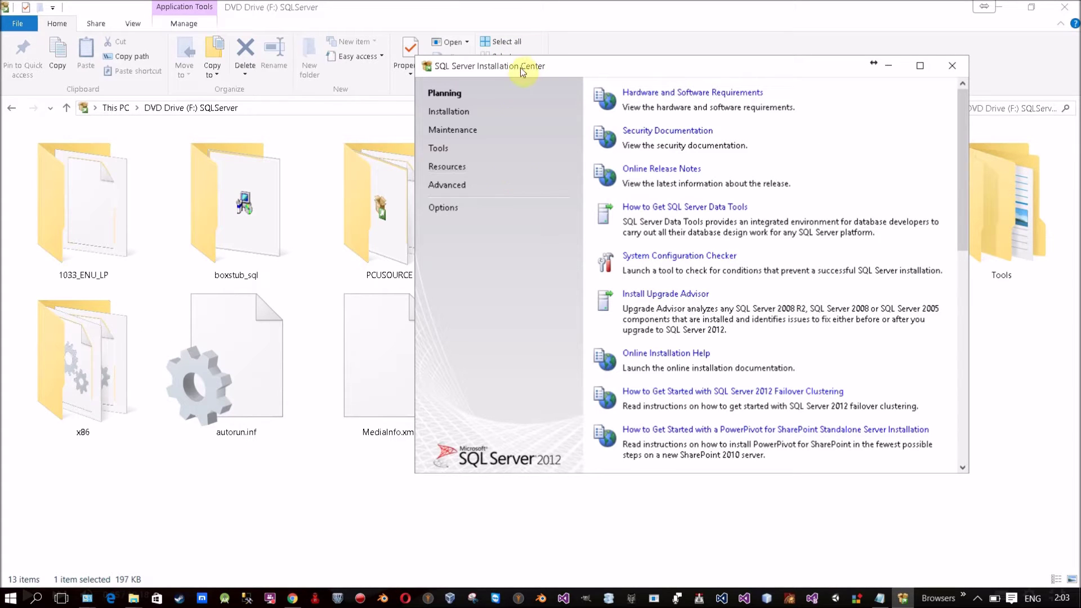
Step: On the Installation page, start a new SQL Server stand-alone installation
left_click_drag(404, 84, 407, 83)
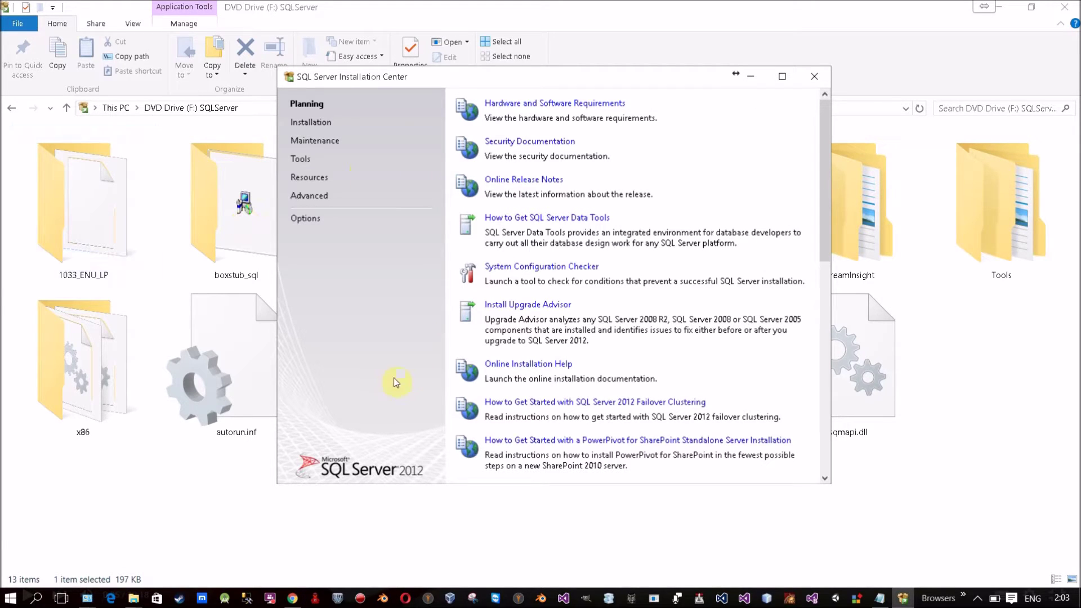
left_click(313, 124)
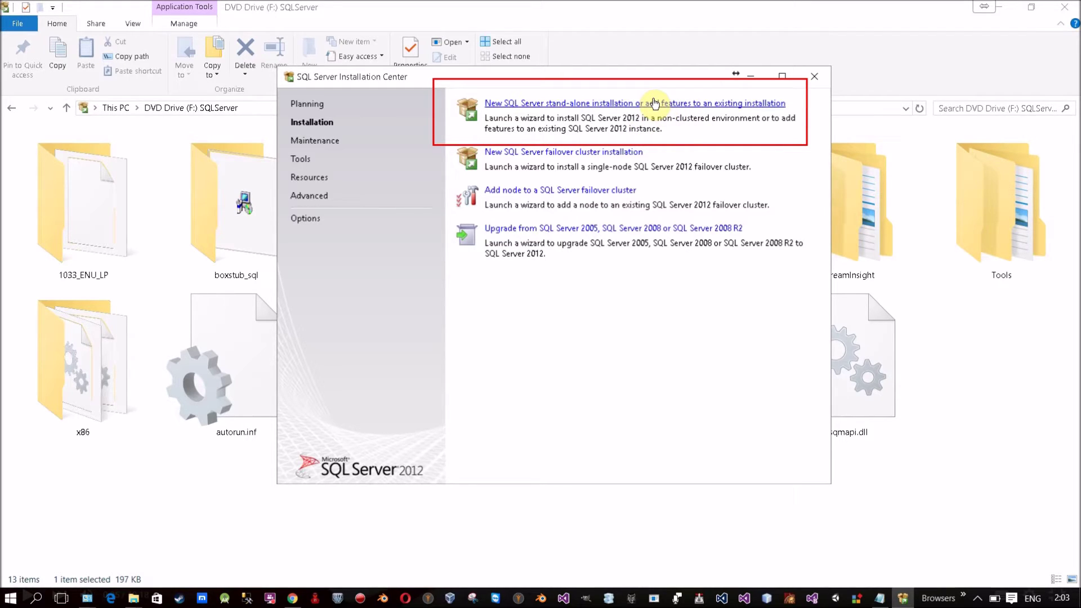
left_click(654, 103)
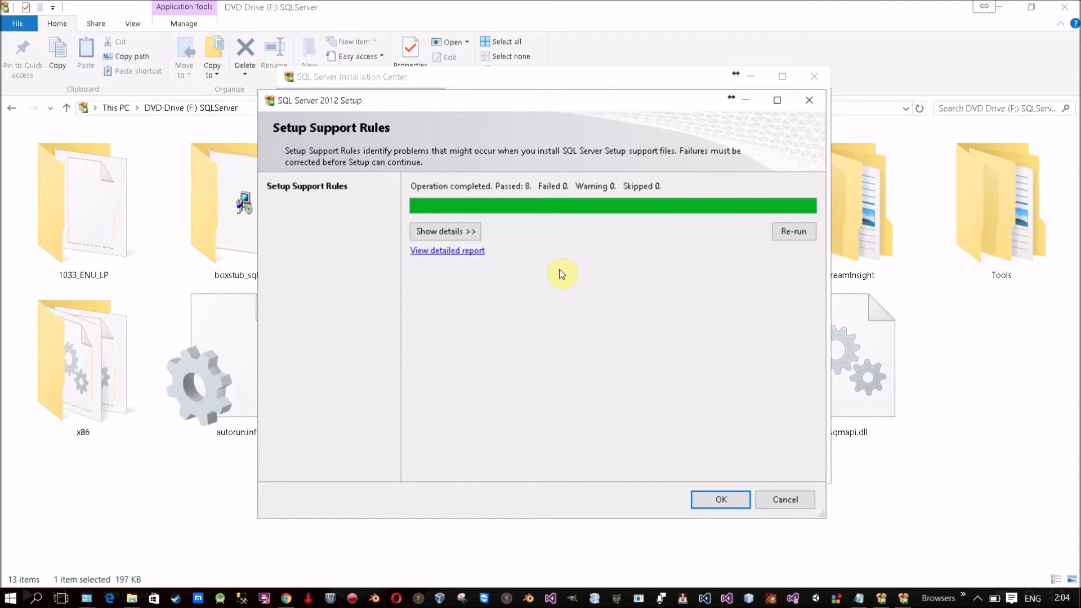
Step: Inspect the passed Setup administrator rule in the rule details, then accept the support rules
left_click(467, 231)
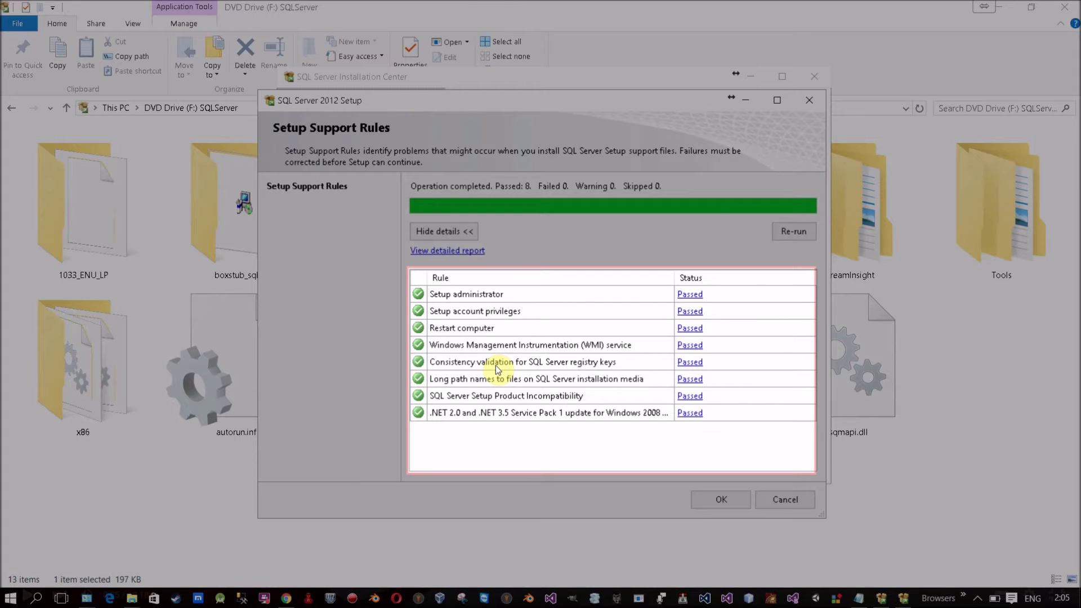
left_click(684, 295)
left_click_drag(578, 261, 608, 173)
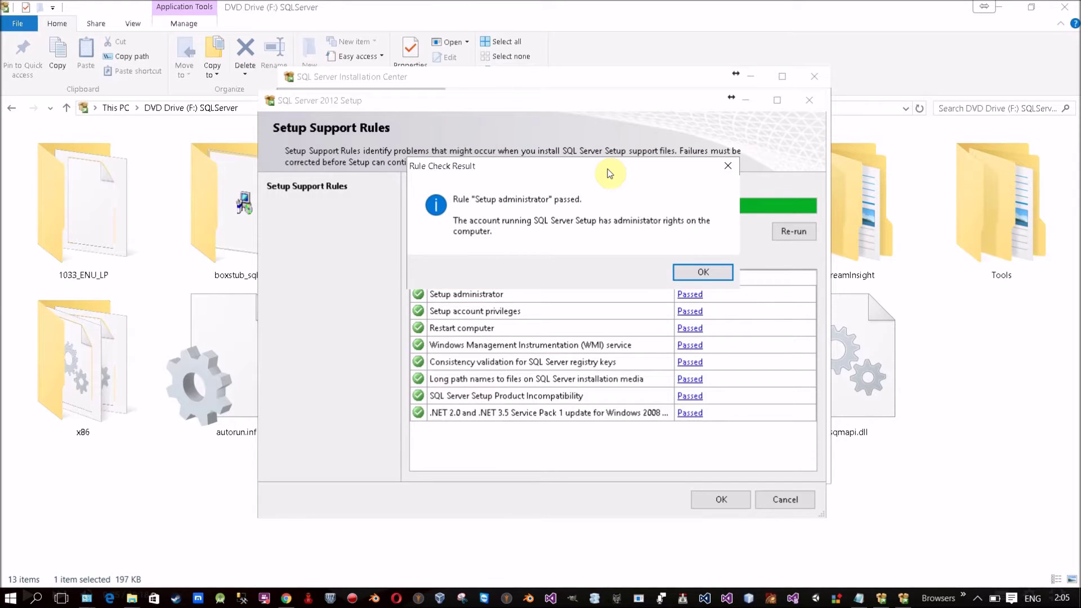
left_click(701, 272)
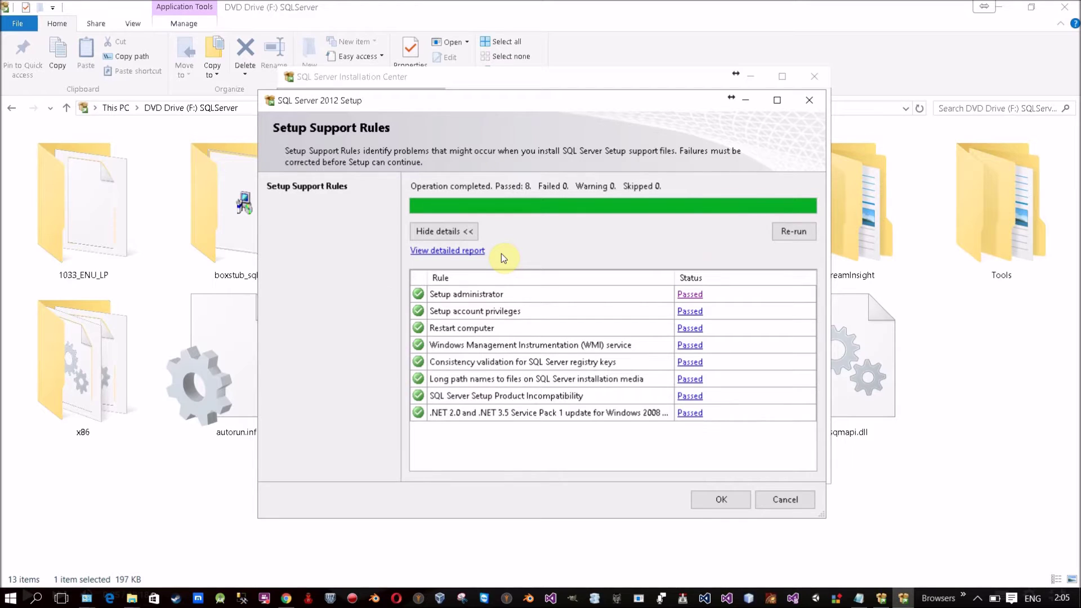
left_click(721, 499)
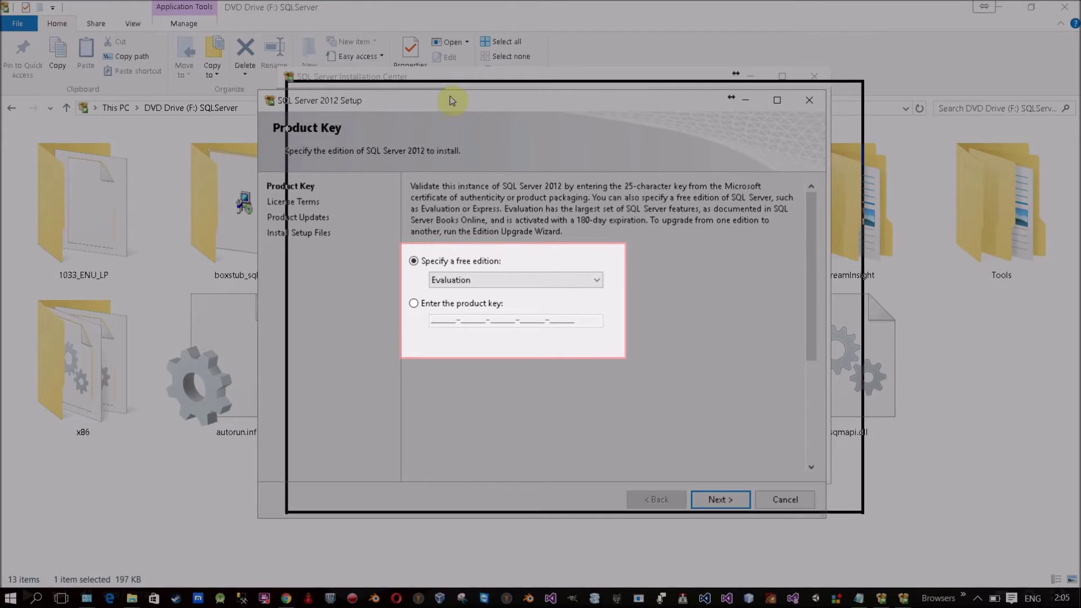
Step: Choose 'Specify a free edition' and select Evaluation from the edition list
left_click_drag(418, 106, 442, 84)
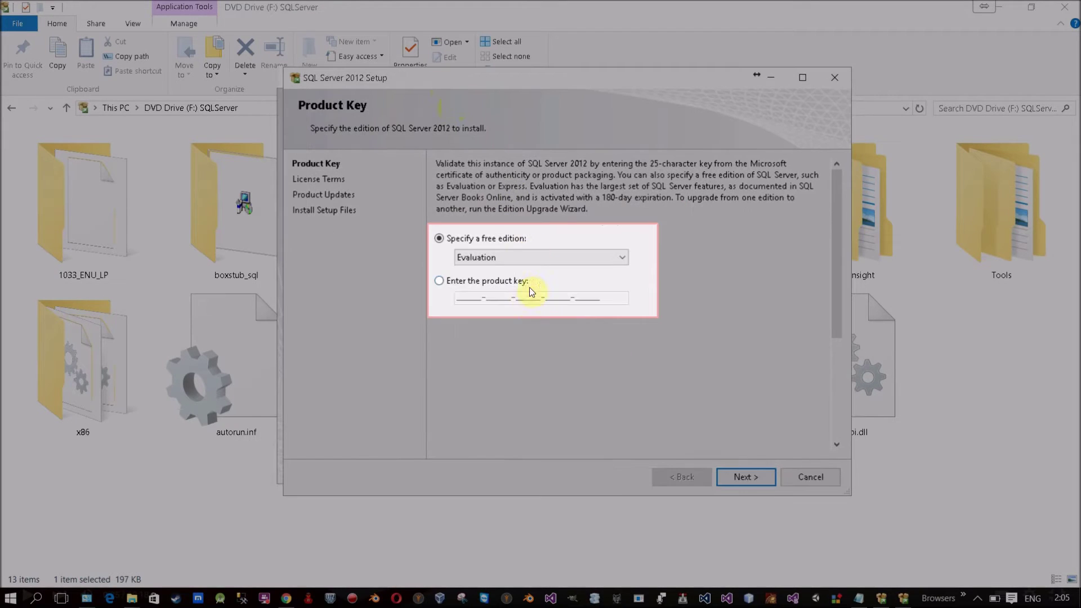
left_click(438, 281)
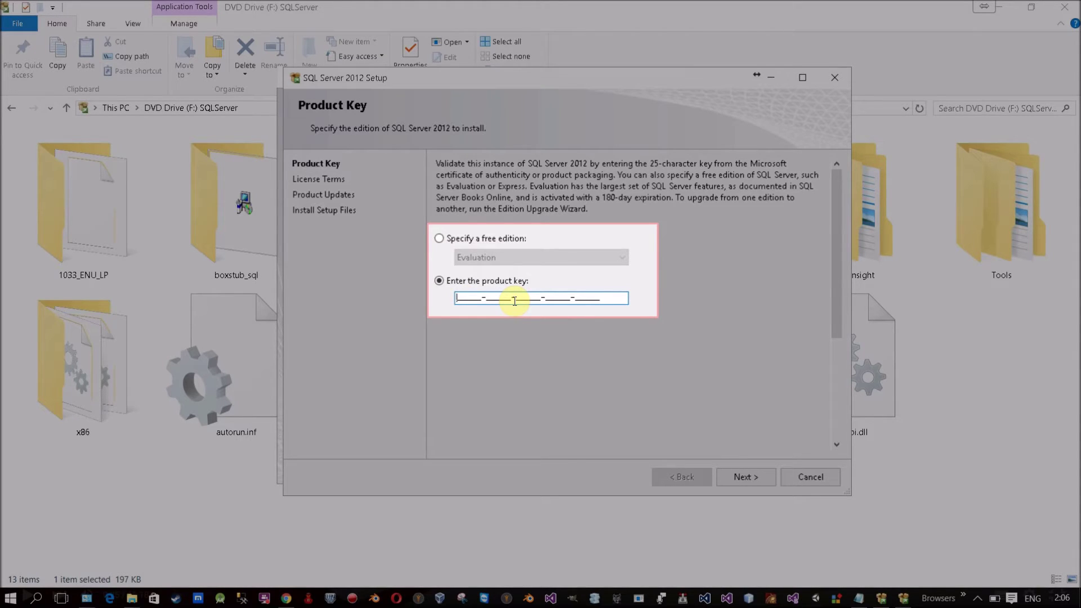
left_click(440, 238)
left_click(477, 258)
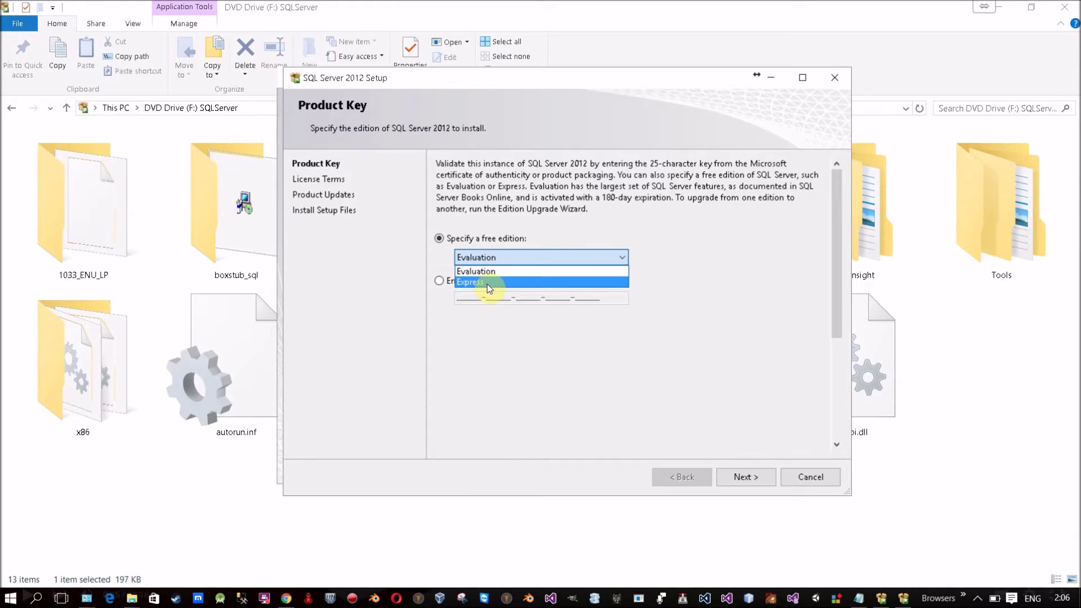
left_click(488, 284)
left_click(492, 258)
left_click(491, 269)
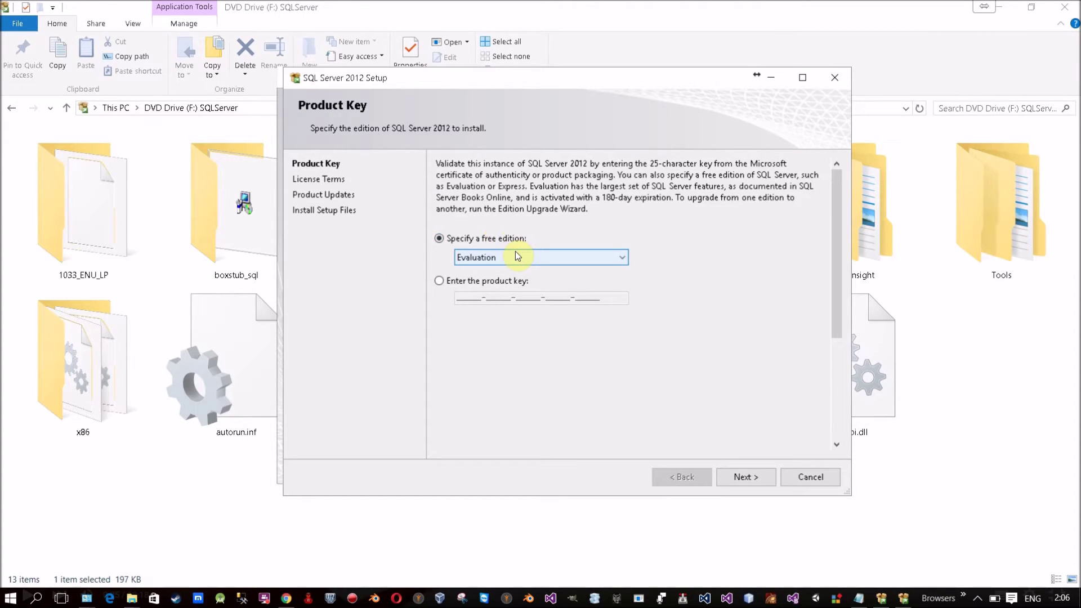
Step: Settle on the Evaluation edition after briefly trying Express, and advance to License Terms
left_click(515, 253)
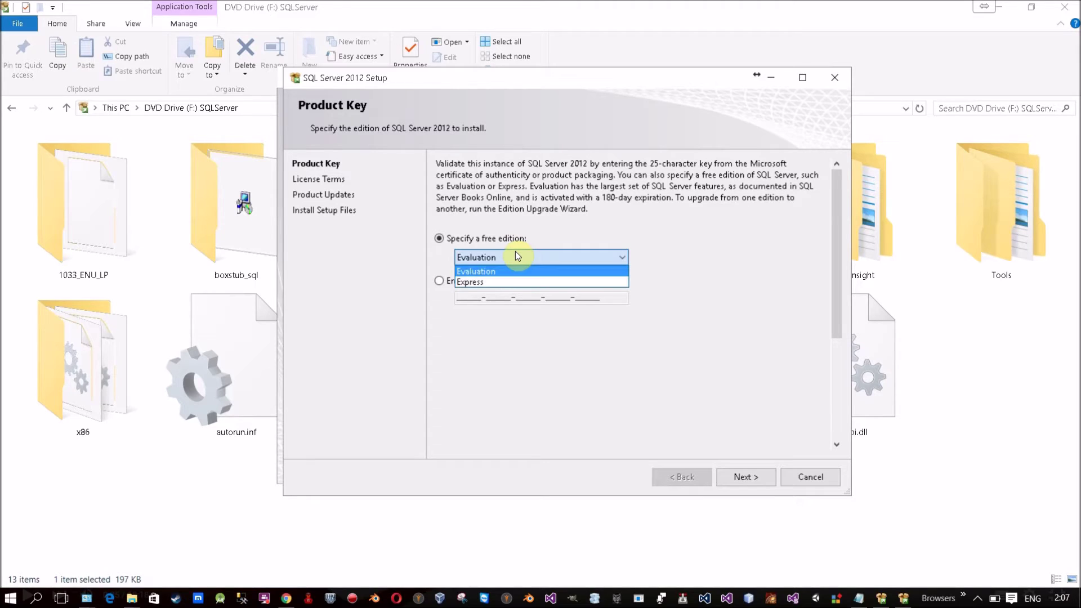
left_click(496, 283)
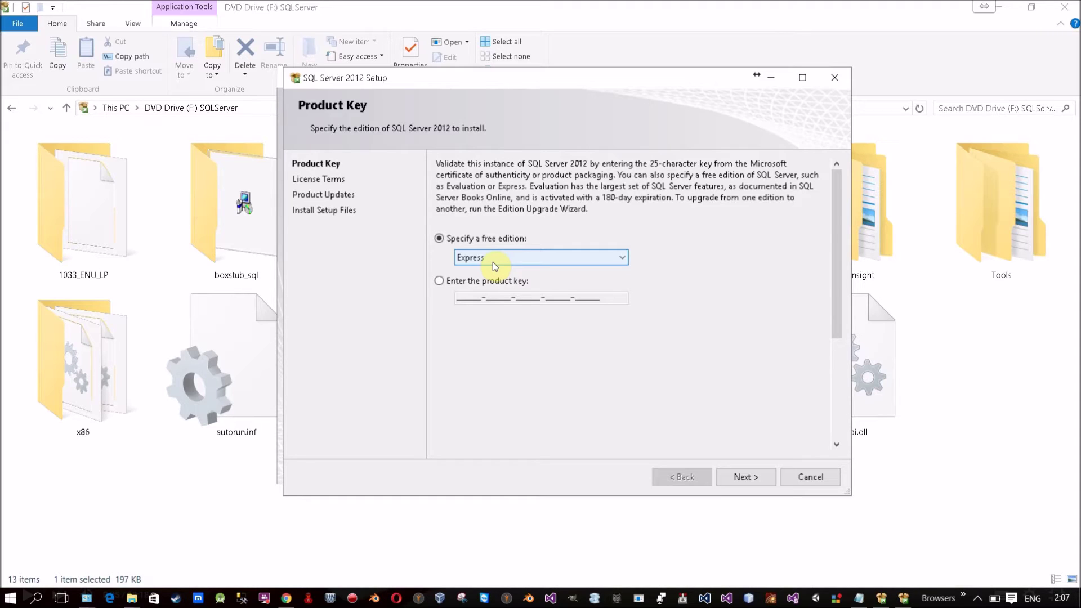
left_click(492, 258)
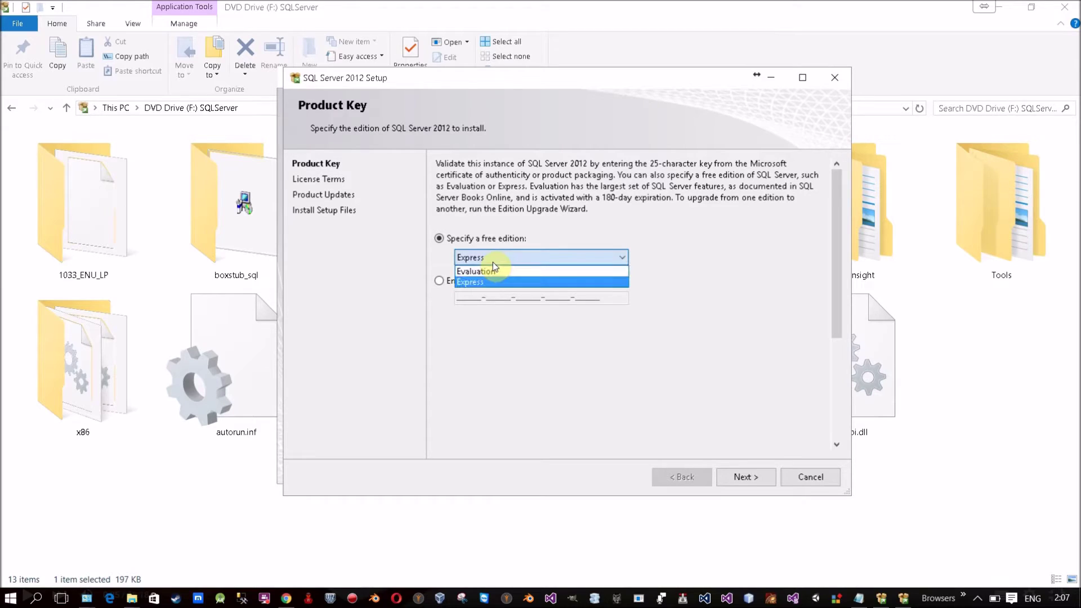
left_click(525, 274)
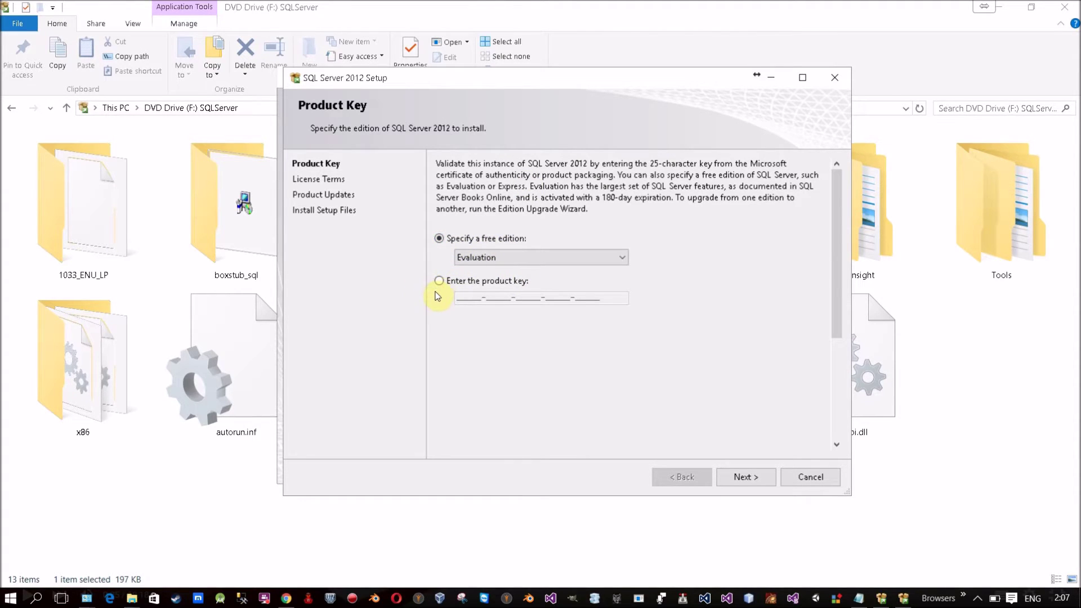
left_click(488, 258)
left_click(494, 261)
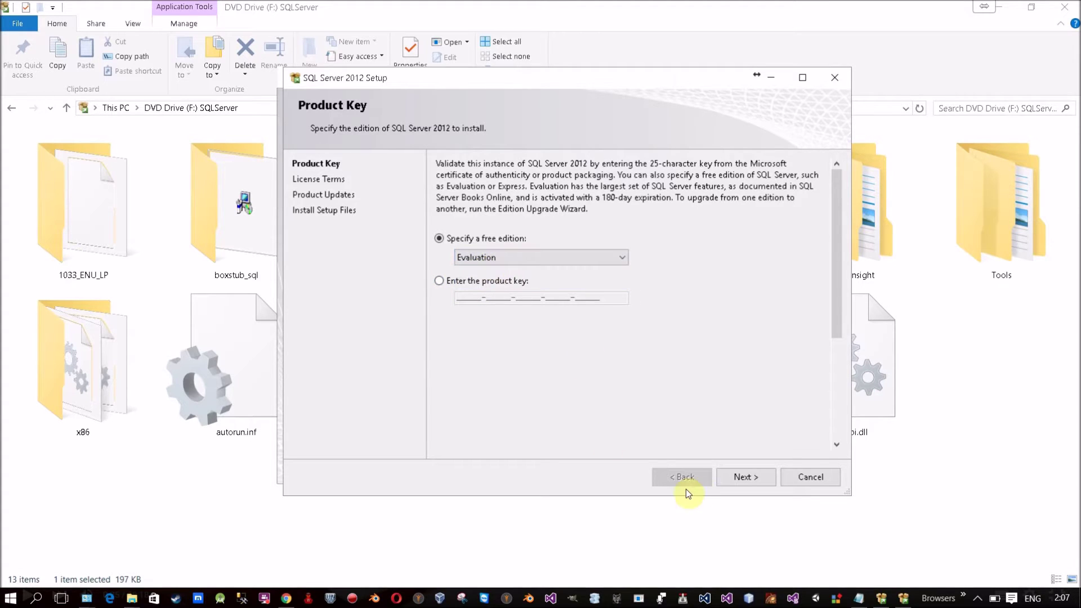
left_click(725, 474)
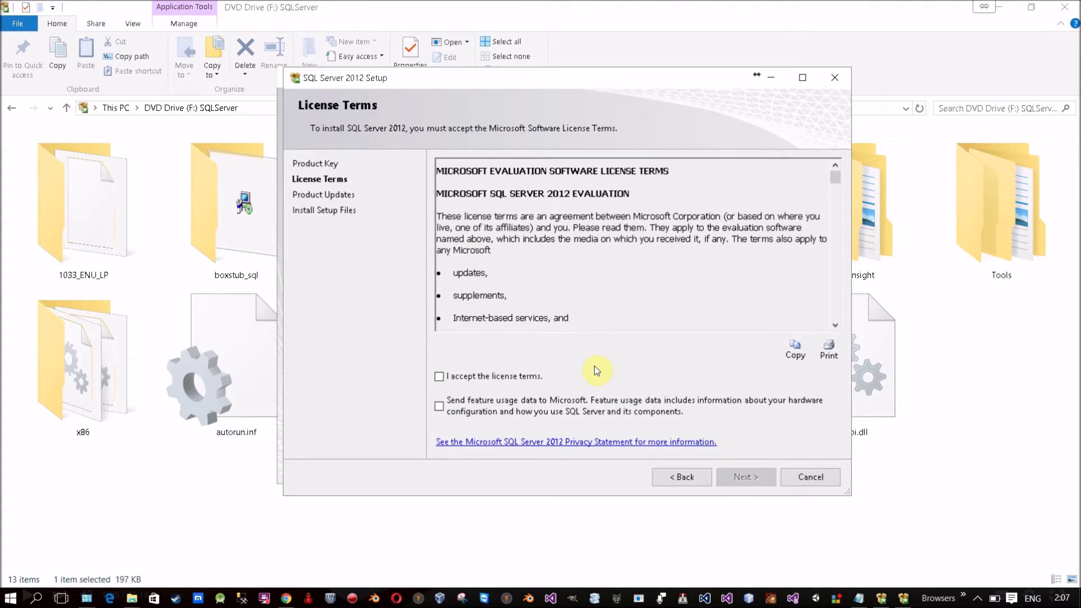
Step: Read through the license text and tick 'I accept the license terms'
mouse_move(836, 178)
left_mouse_down()
mouse_move(847, 327)
mouse_move(826, 192)
mouse_move(836, 175)
left_mouse_up()
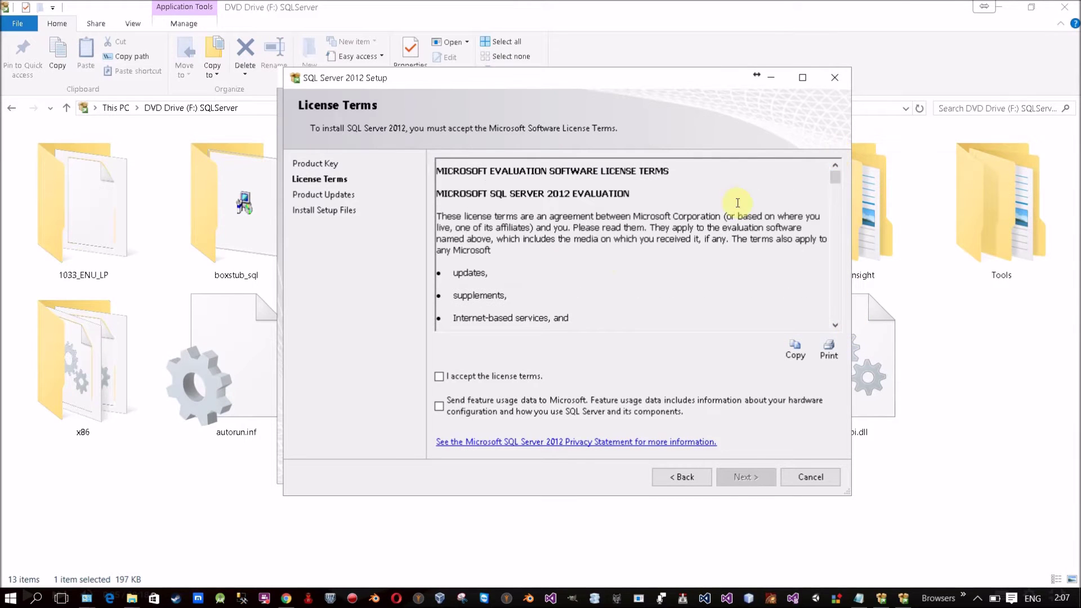
left_click_drag(513, 193, 558, 256)
left_click(558, 259)
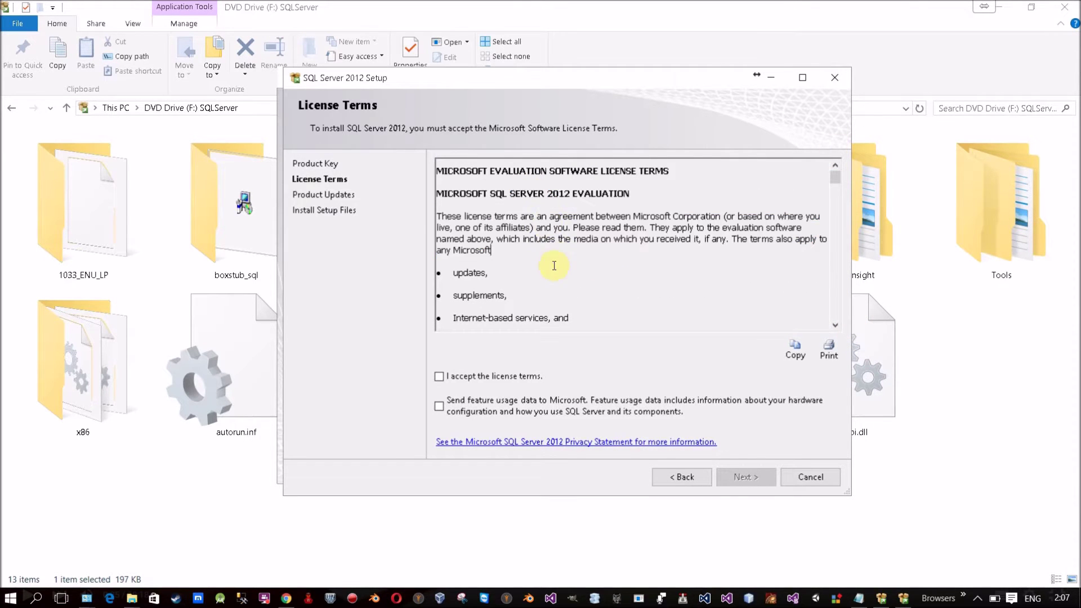
left_click(439, 380)
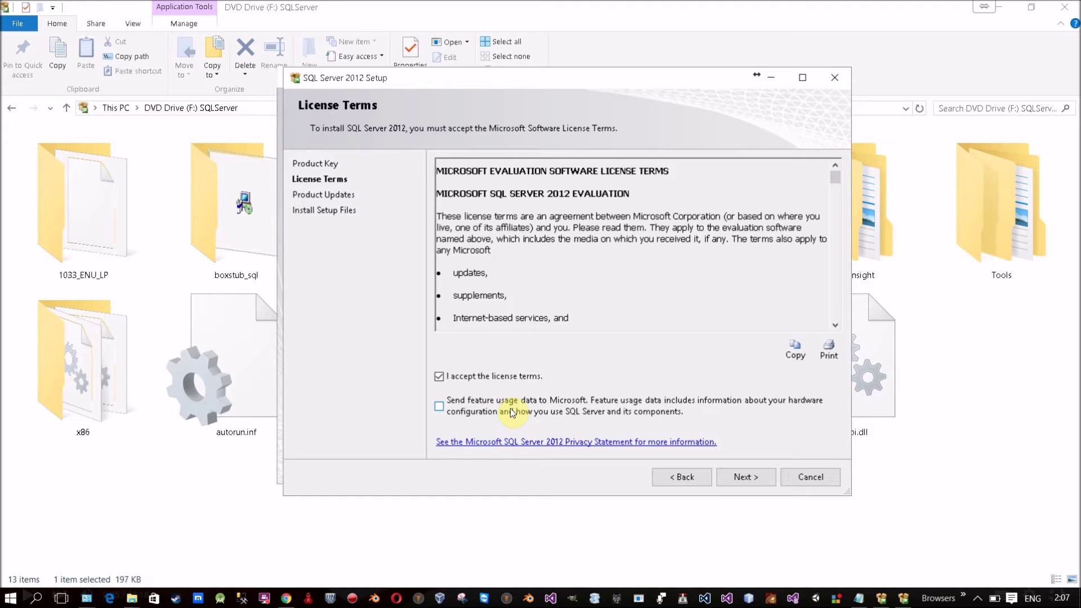
Step: On Product Updates, leave 'Include SQL Server product updates' unchecked
left_click(728, 478)
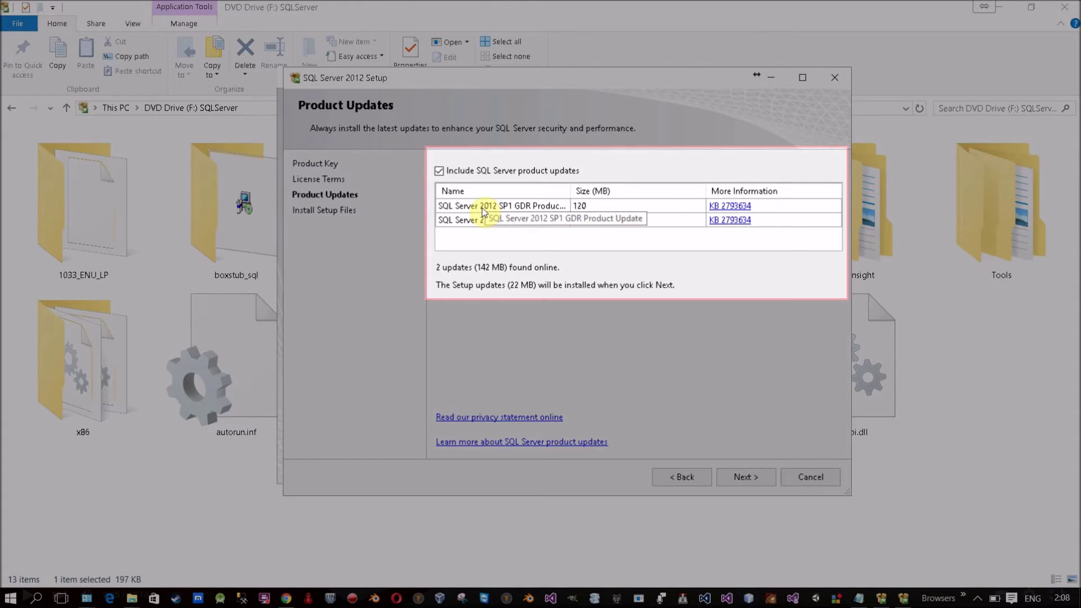
left_click(439, 171)
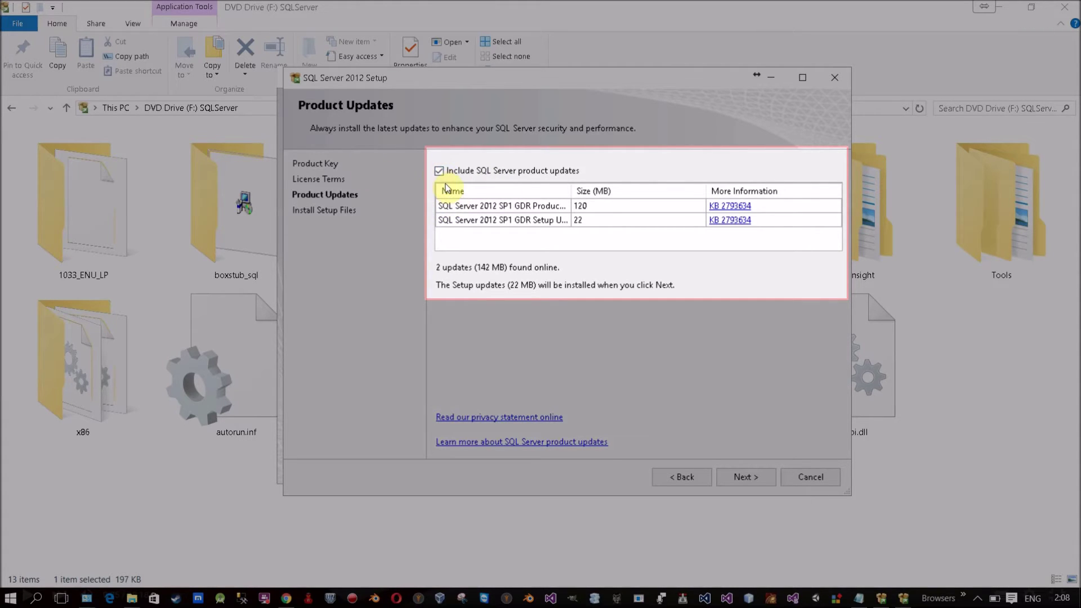
left_click(440, 172)
left_click(440, 172)
left_click(440, 172)
left_click(447, 171)
Step: Install the setup files, let support rules finish (6 passed, firewall warning), and reach Setup Role
left_click(733, 476)
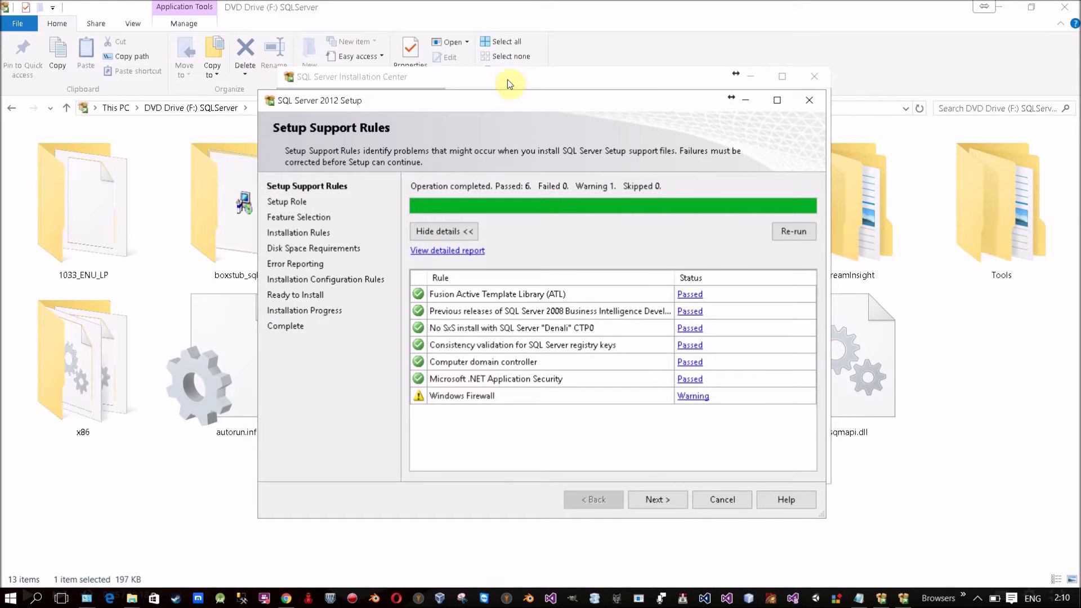
left_click_drag(524, 97, 532, 74)
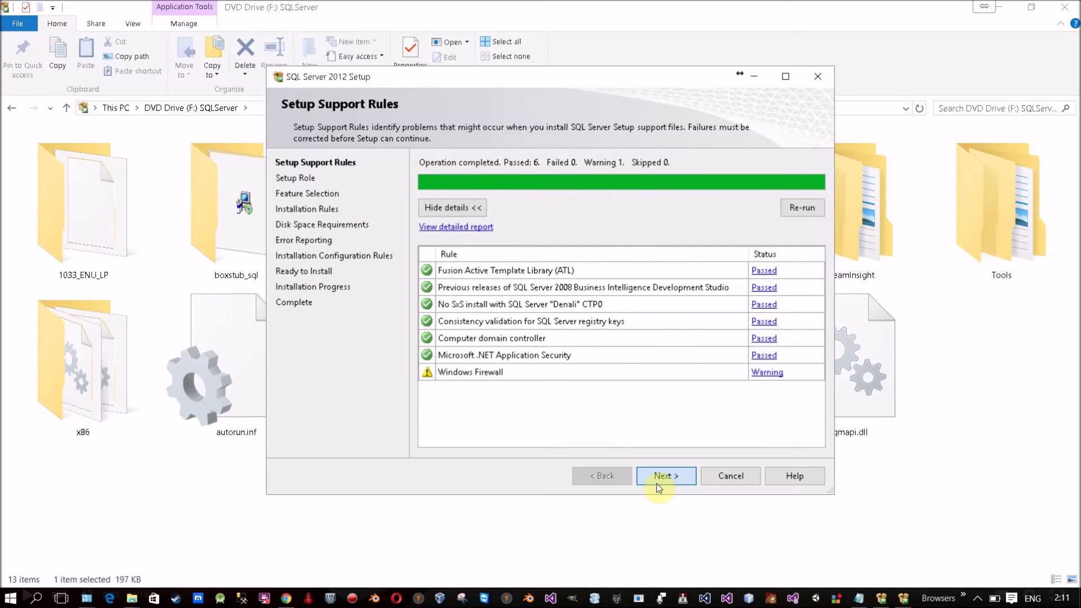
left_click(657, 483)
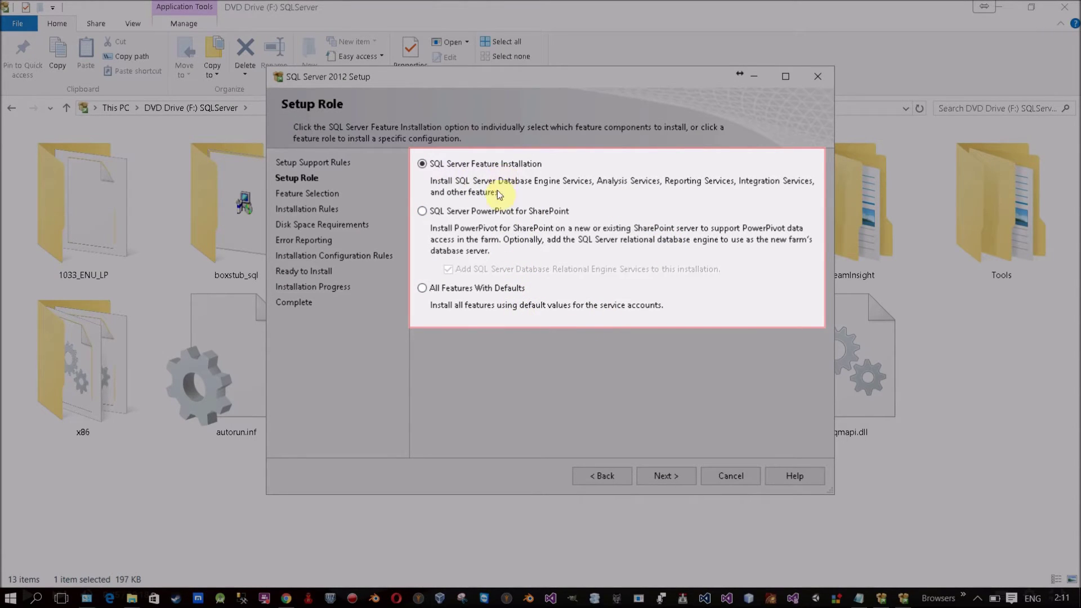
Step: Try the All Features With Defaults, Feature Installation and PowerPivot roles, then preview feature selection
left_click(477, 290)
left_click(466, 293)
left_click(463, 168)
left_click(531, 215)
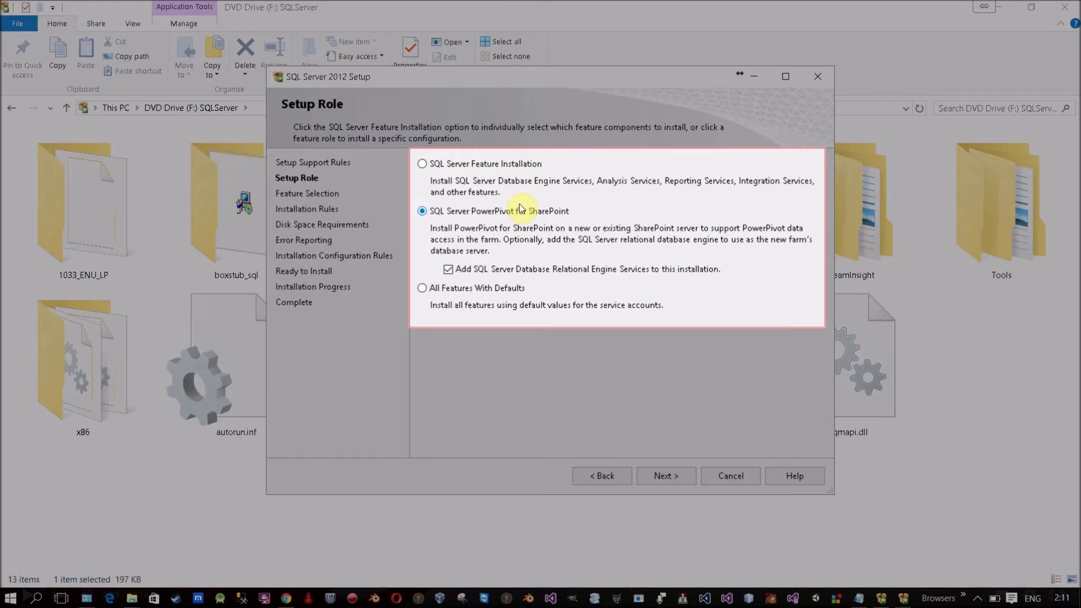
left_click(441, 170)
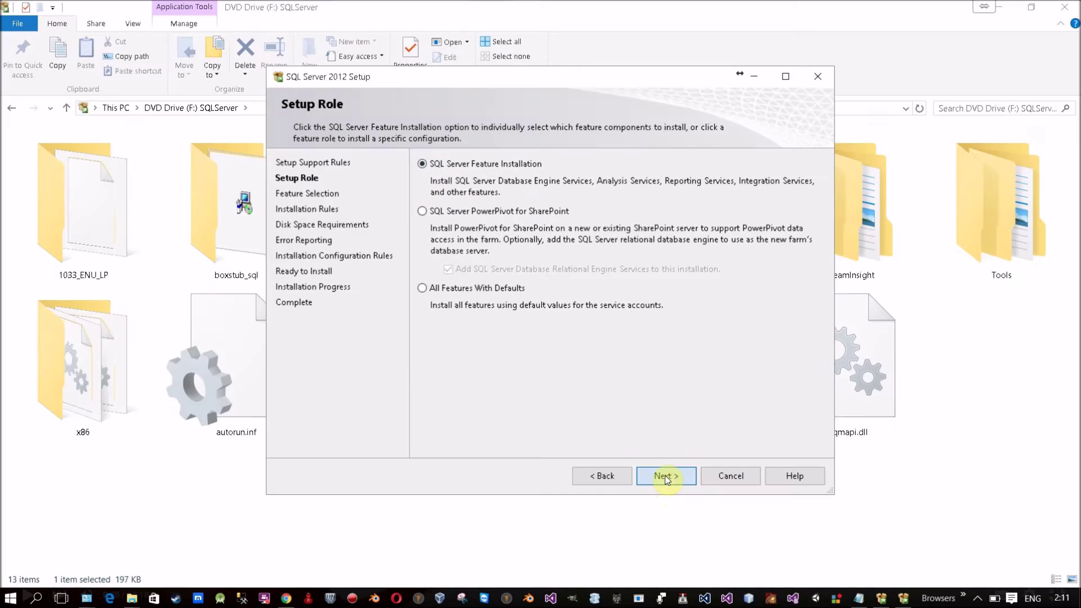
left_click(665, 476)
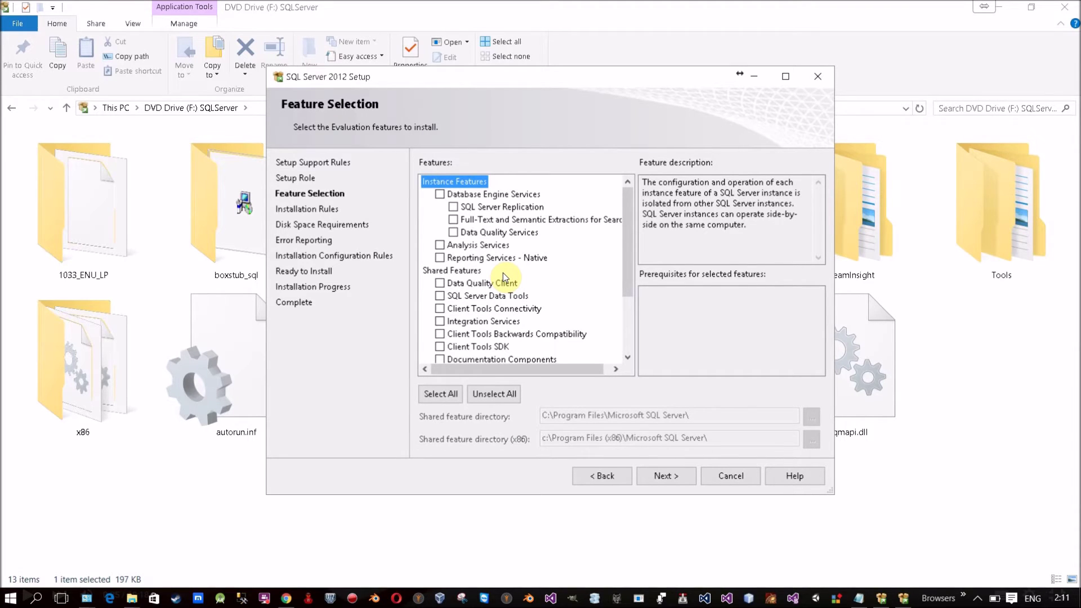
Step: Choose All Features With Defaults, preview its next page, then return to Setup Role
left_click(611, 474)
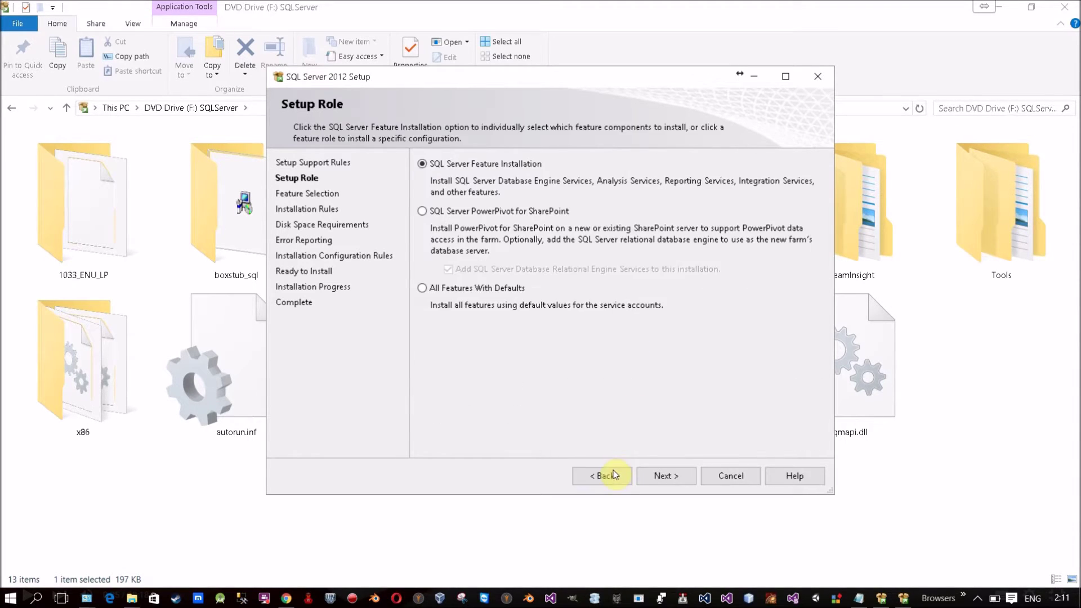
left_click(421, 290)
left_click(667, 474)
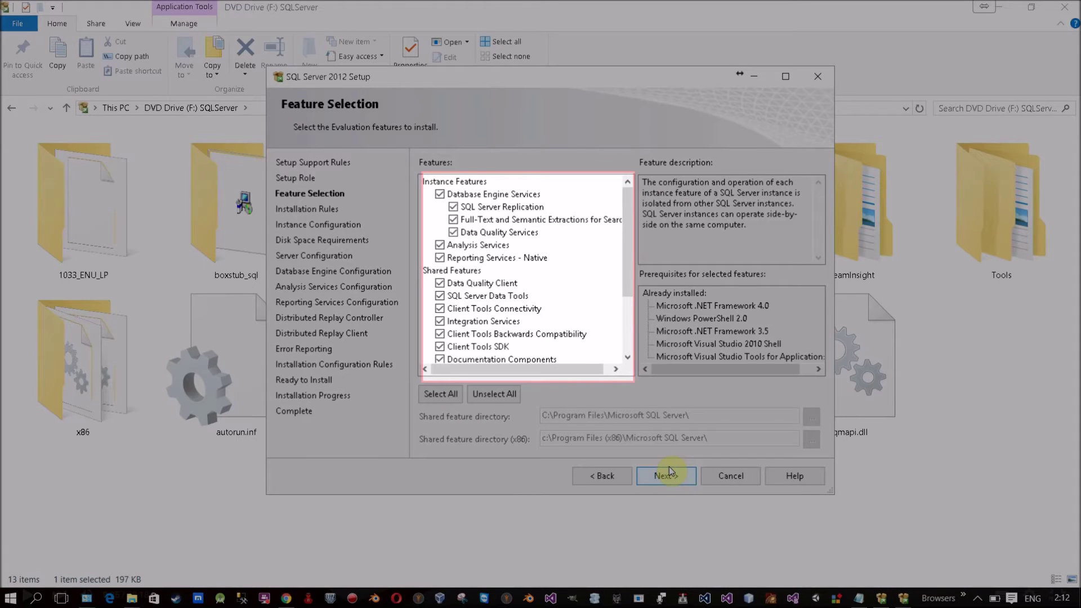
left_click_drag(628, 238, 628, 295)
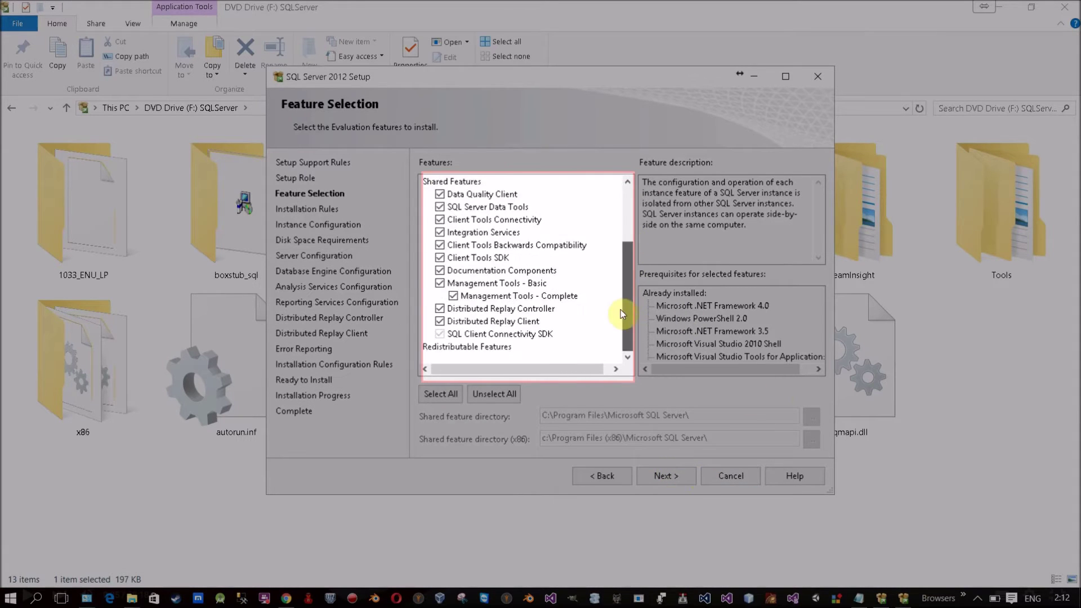
scroll(621, 312, "up", 3)
left_click(613, 474)
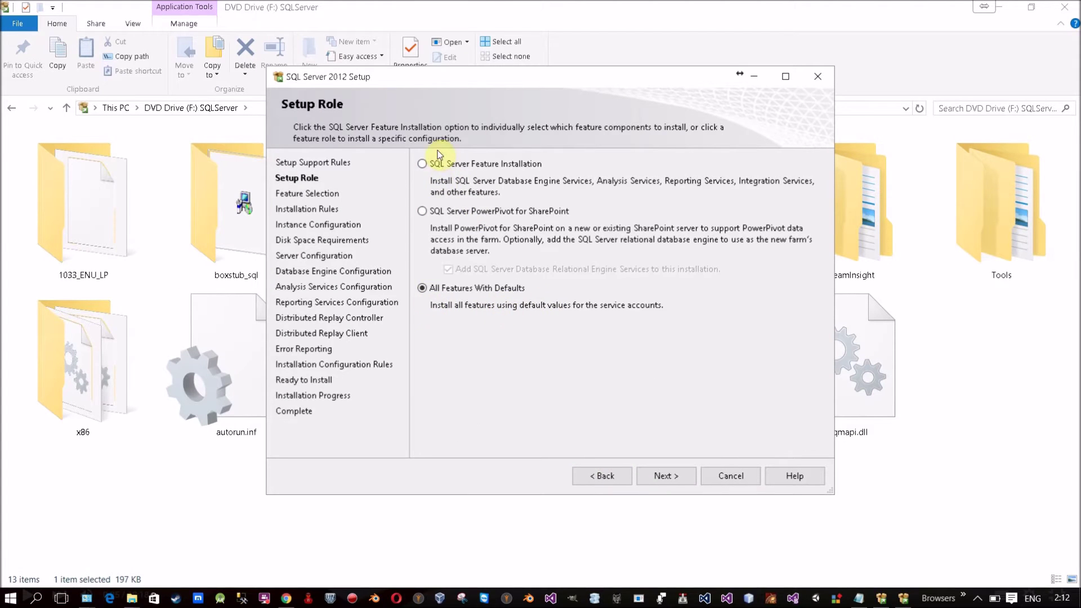
Step: Reselect All Features With Defaults and check its feature list, keeping Database Engine Services ticked
left_click(446, 165)
left_click(493, 288)
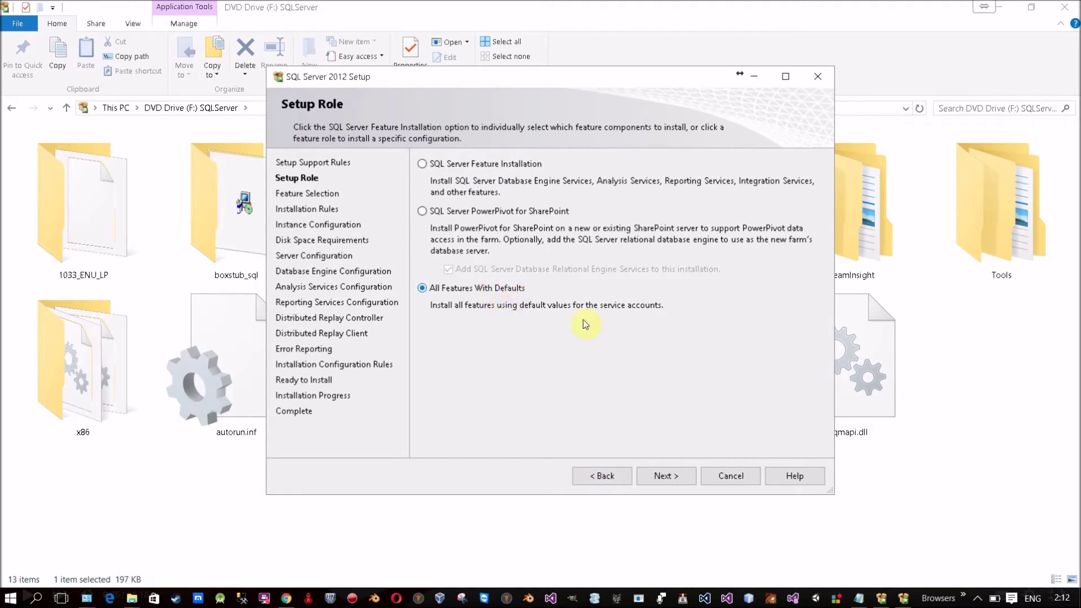
left_click(678, 478)
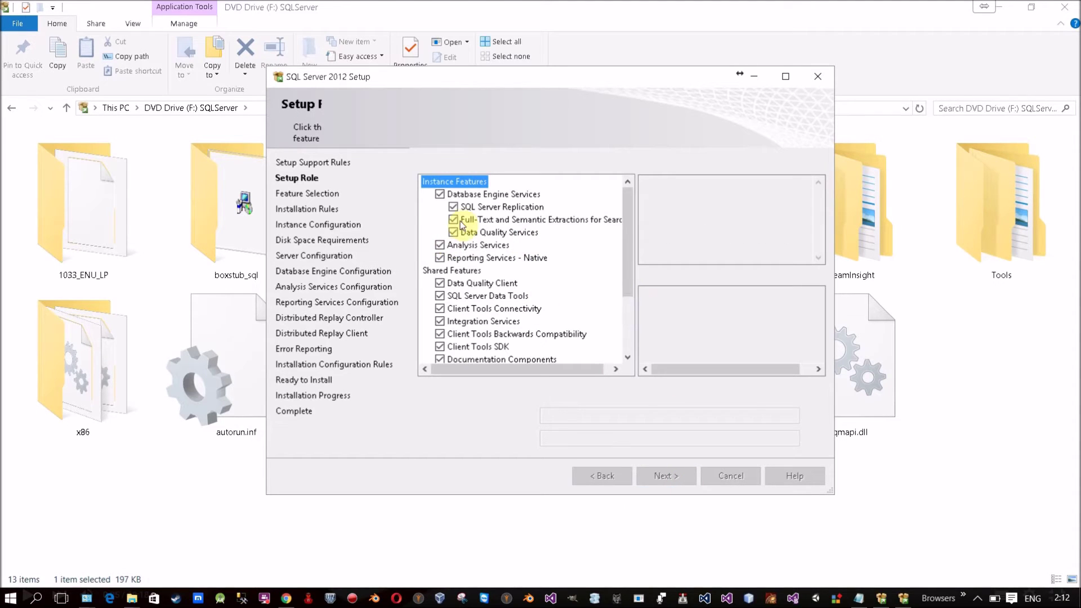
left_click(438, 196)
left_click(439, 195)
left_click(453, 208)
left_click(454, 220)
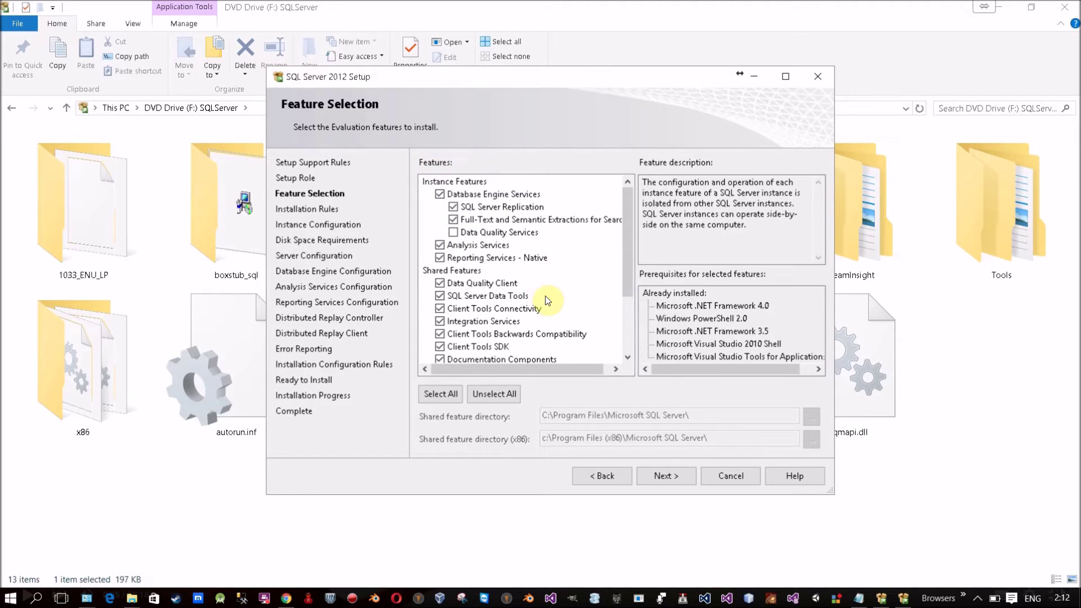
left_click(614, 476)
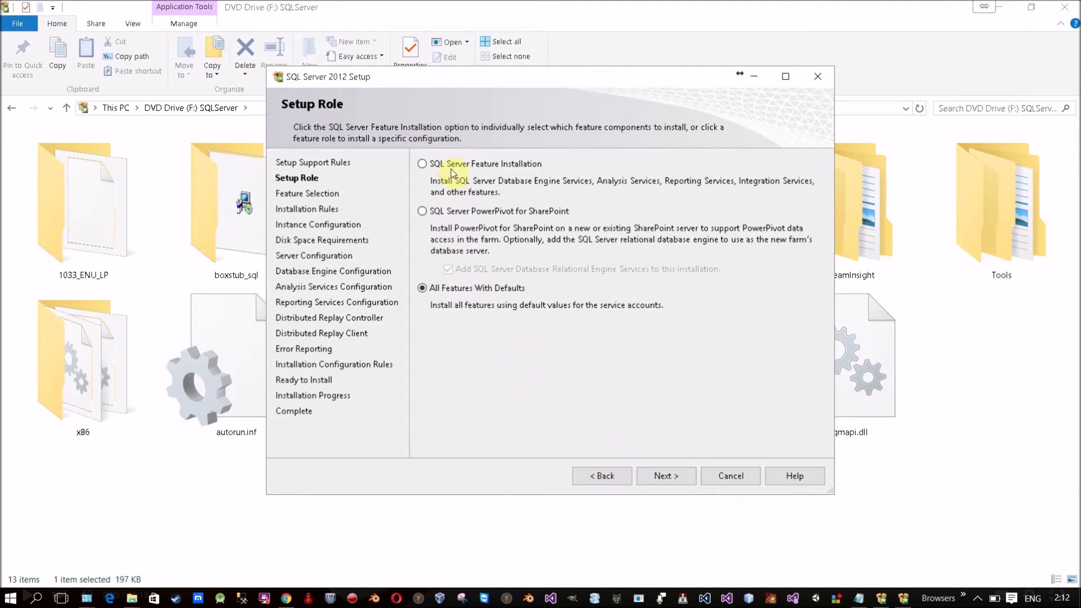
Step: Choose SQL Server Feature Installation, select all features, and run the installation rules check
left_click(423, 164)
left_click(642, 475)
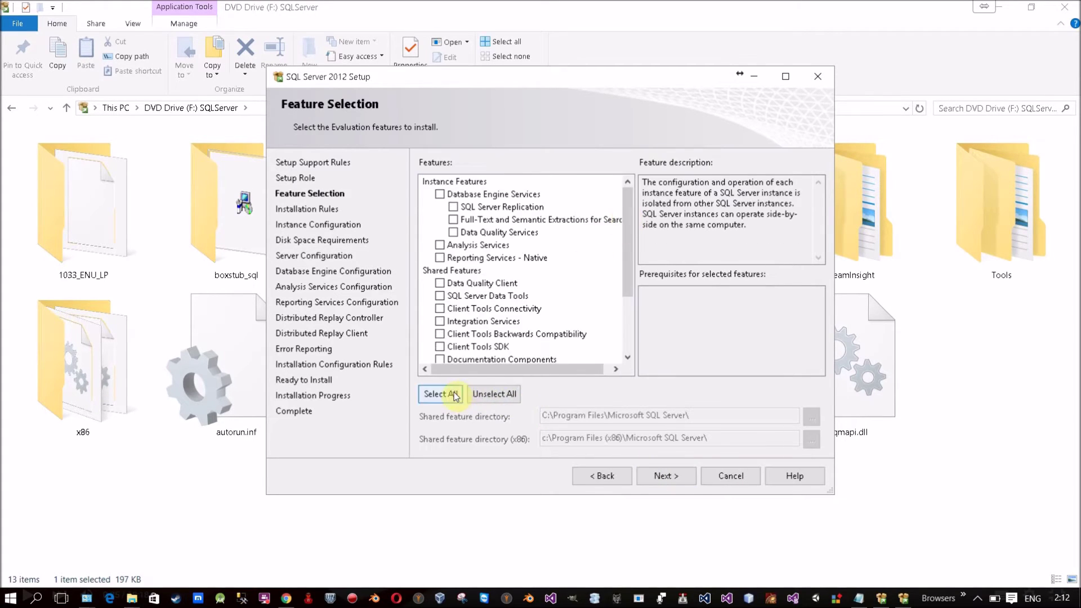
left_click(441, 395)
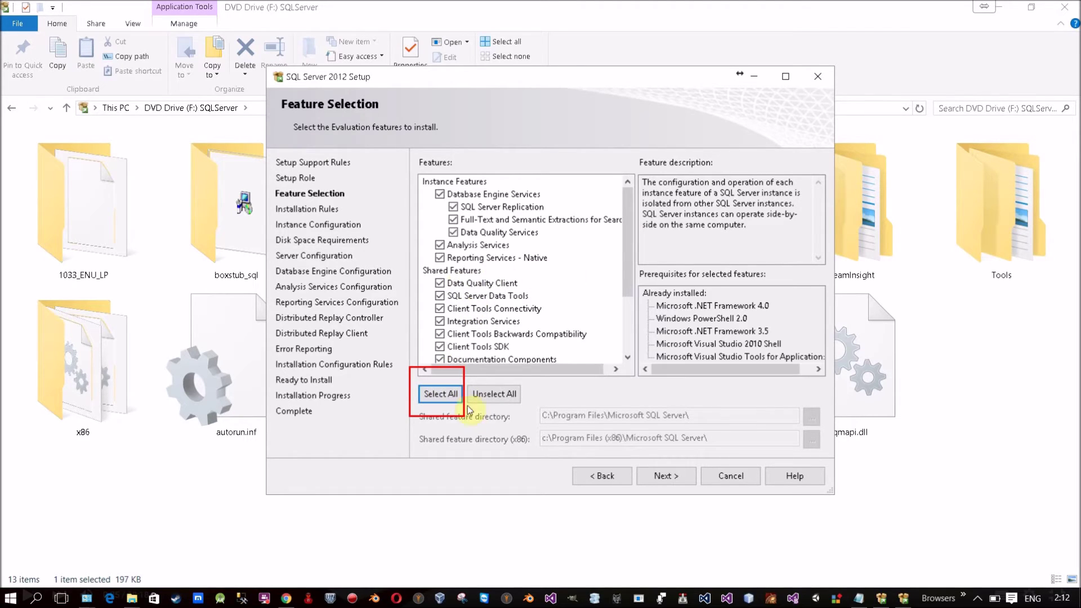
left_click_drag(629, 257, 670, 254)
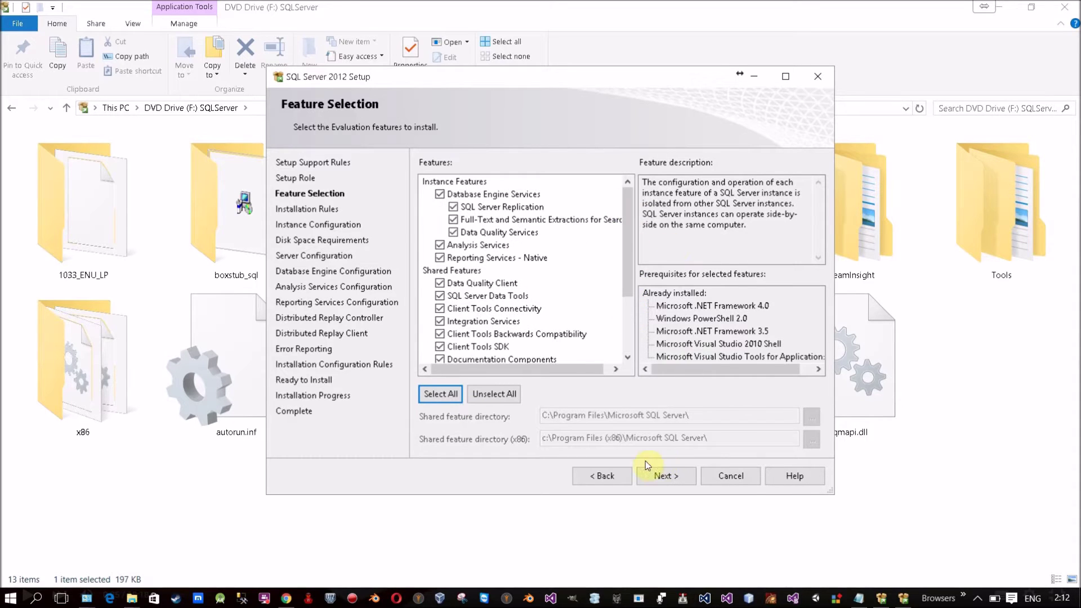
left_click(658, 473)
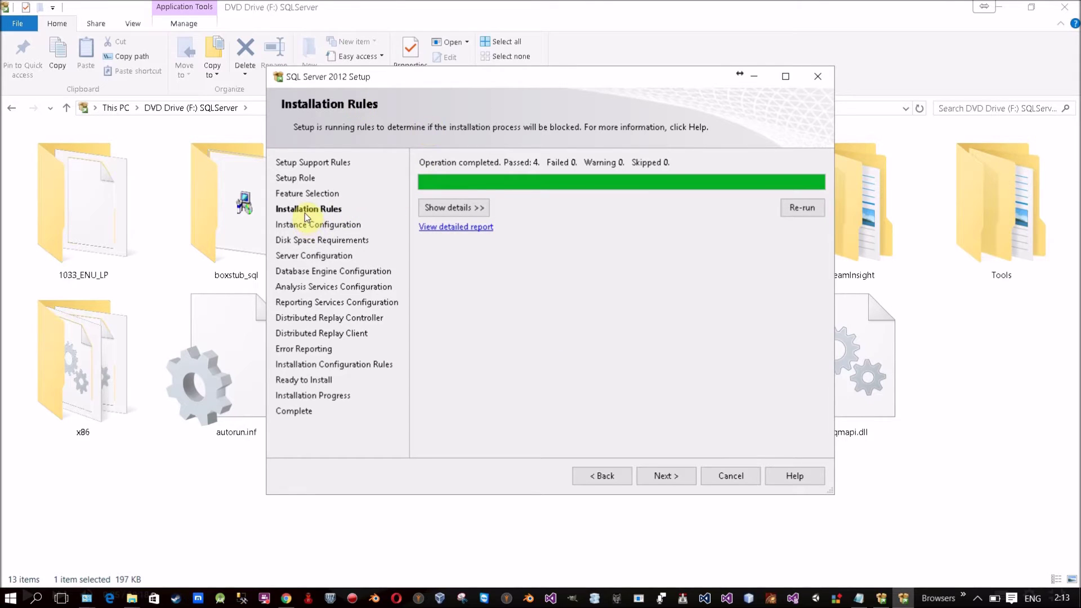
Step: Show rule details with a wider window and column, and view the Prior Visual Studio 2010 result
left_click(451, 208)
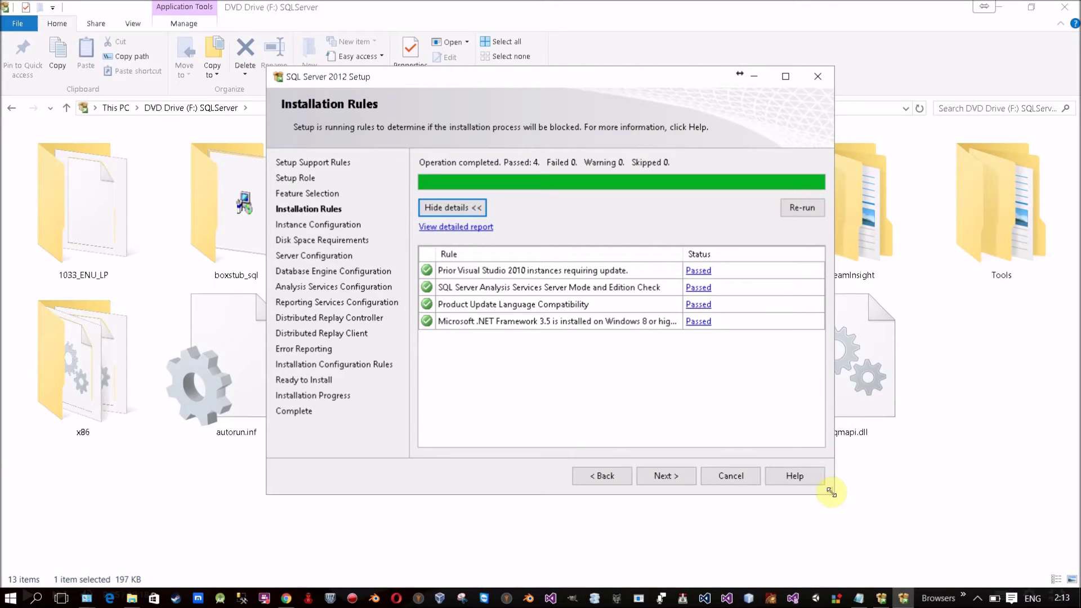
left_click_drag(1079, 478, 1080, 479)
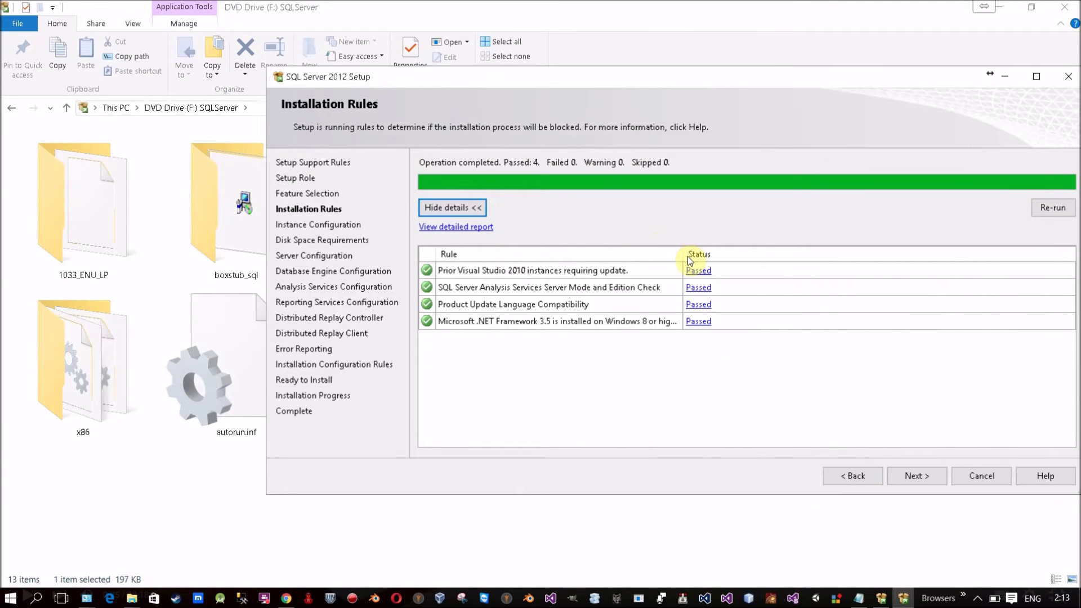
left_click_drag(681, 256, 818, 256)
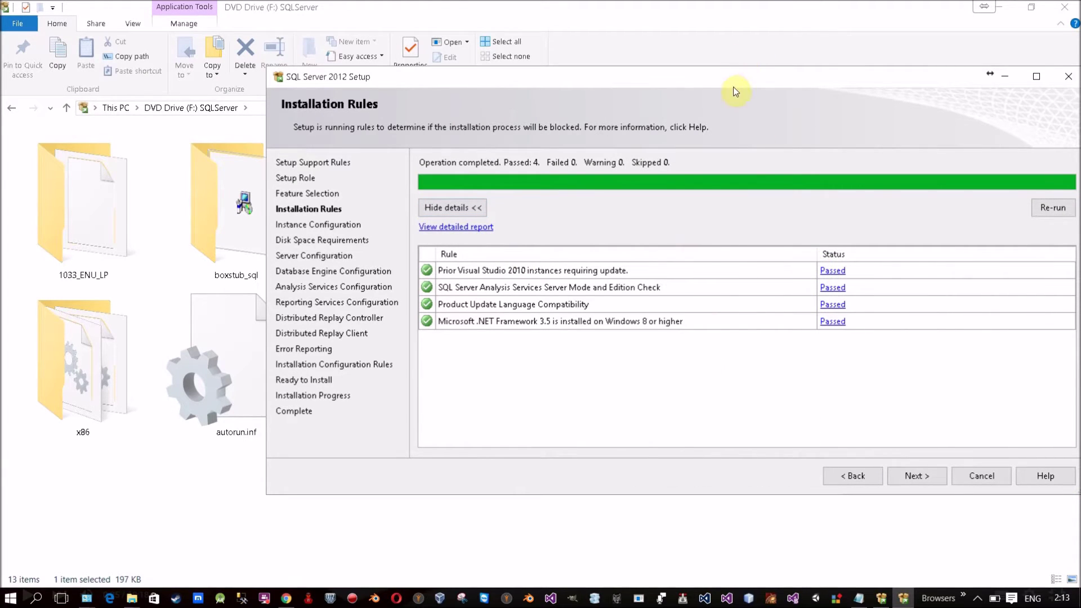
left_click_drag(734, 84, 603, 65)
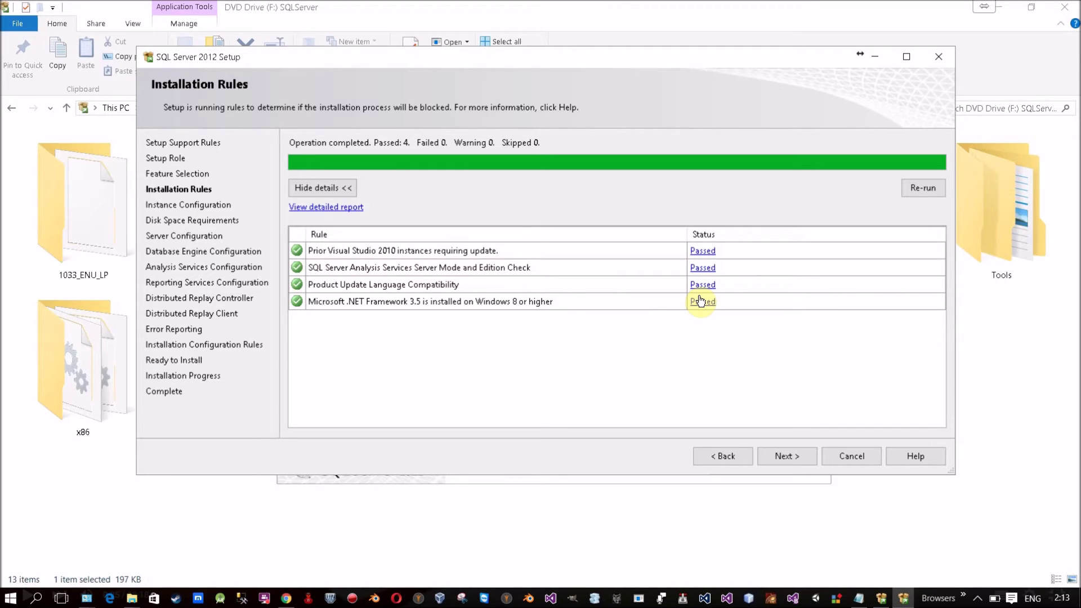
left_click(708, 254)
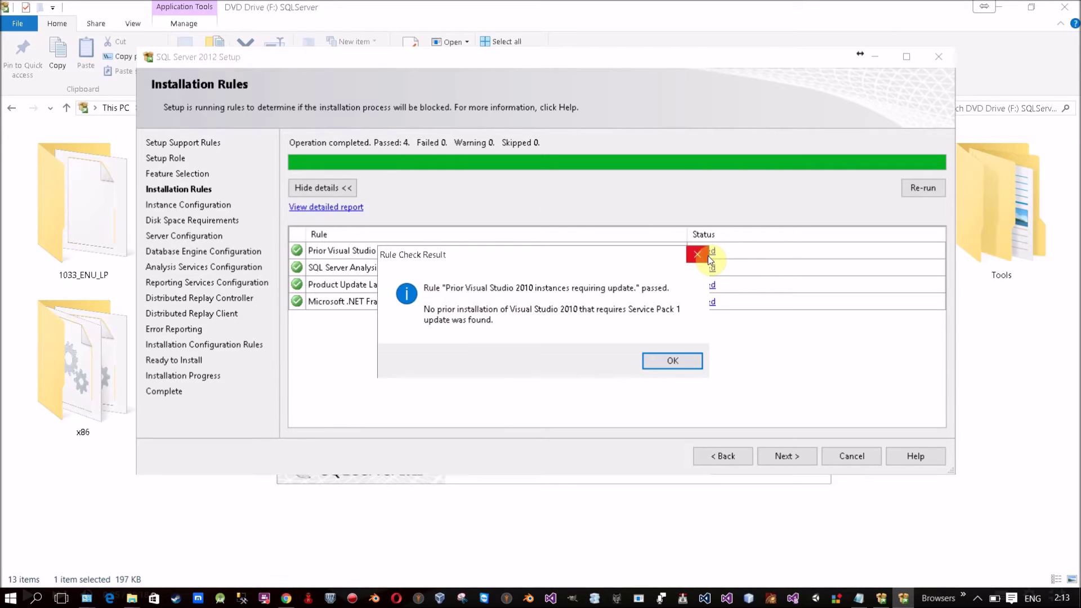
left_click(677, 363)
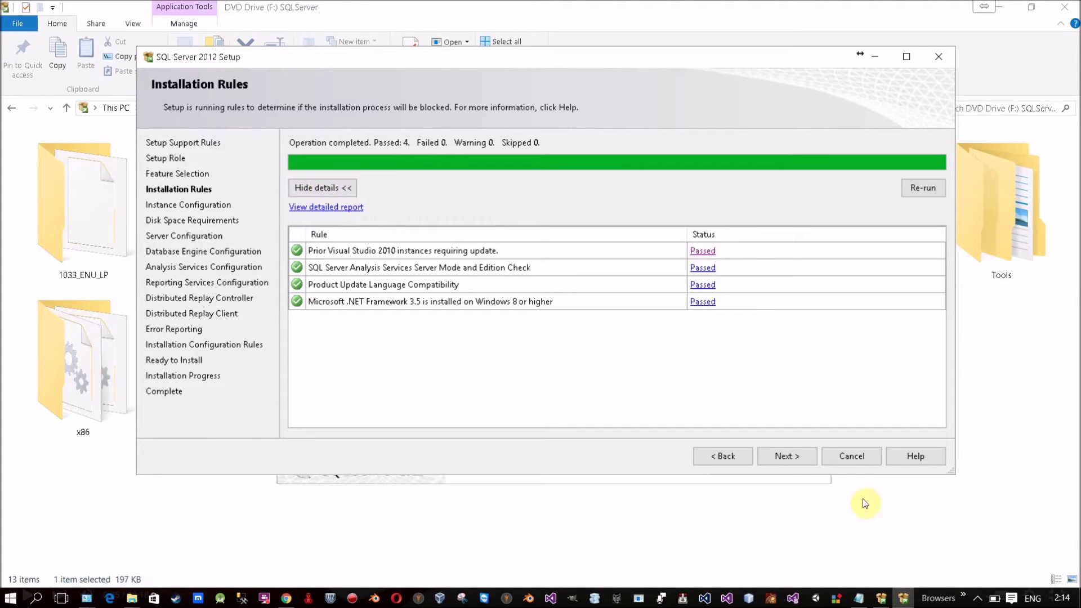
Step: On Instance Configuration, choose Named instance and enter DEV12 so the instance ID updates
left_click(802, 456)
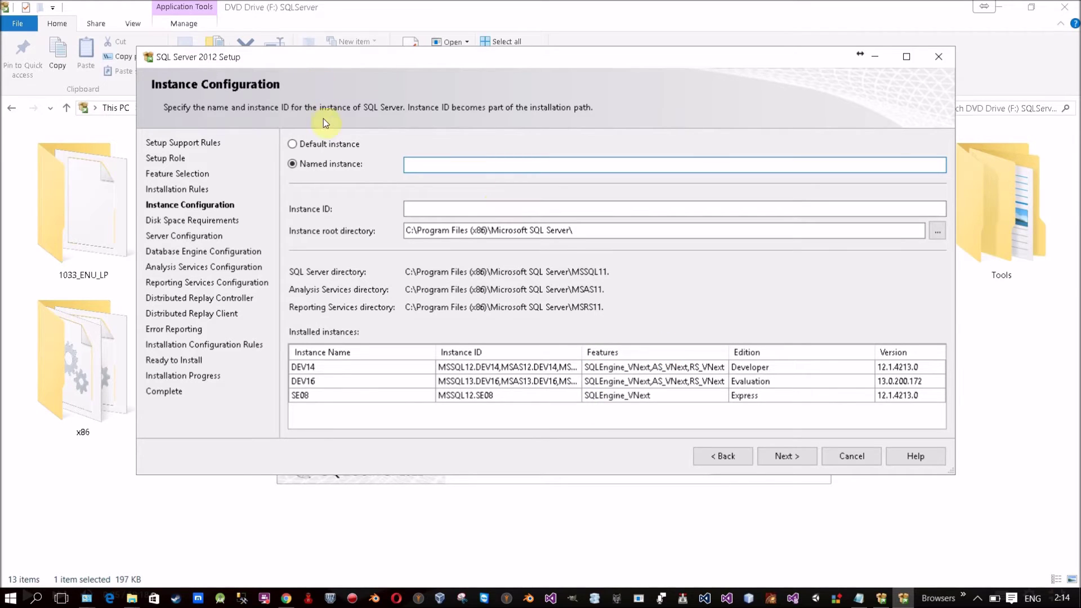
left_click(323, 145)
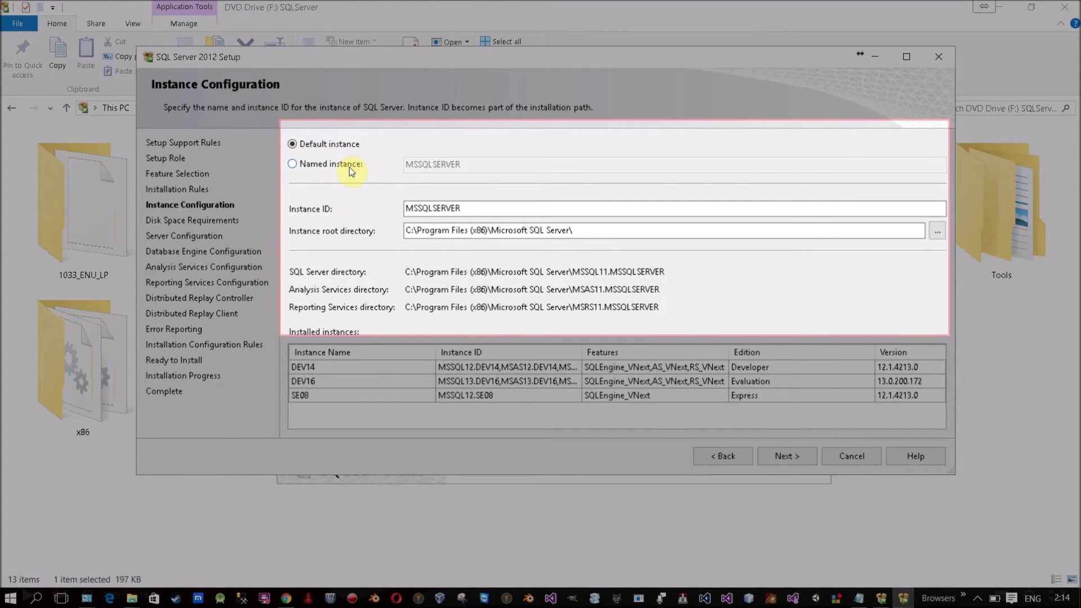
left_click(350, 164)
left_click(423, 165)
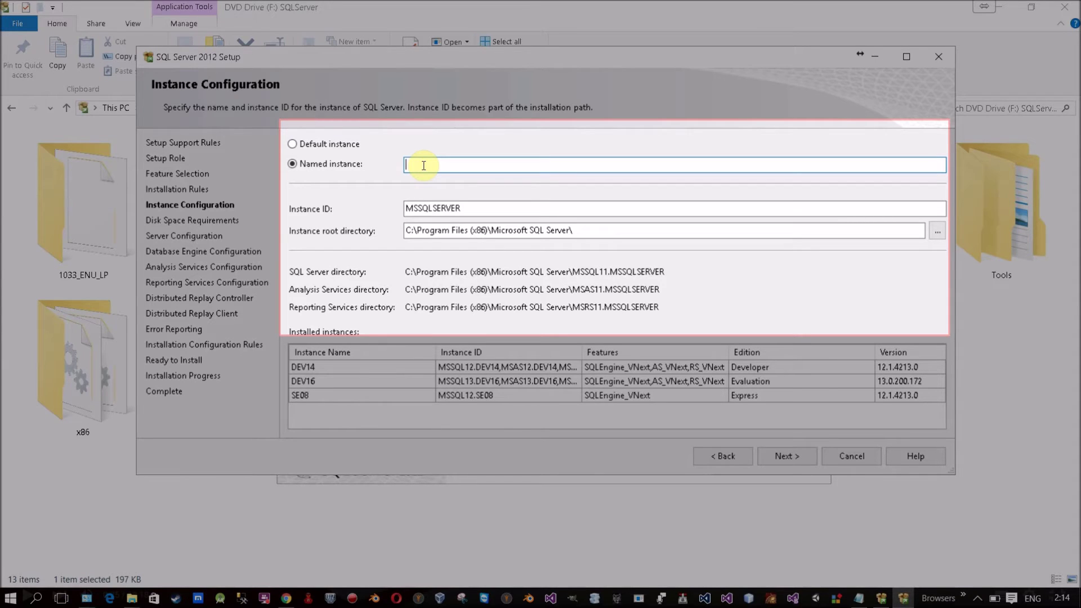
type("DE")
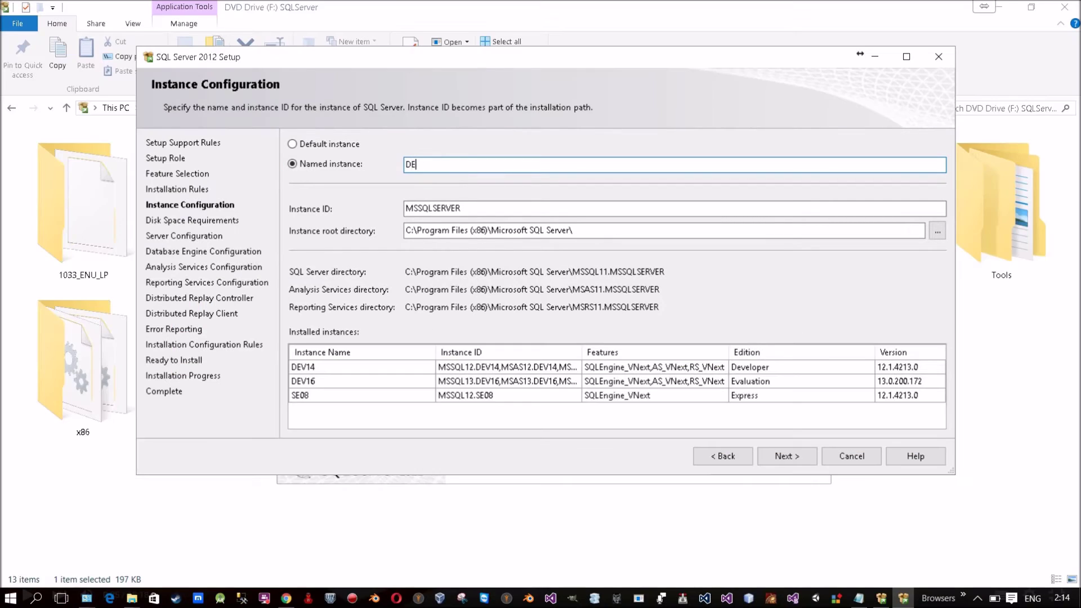
type("V12")
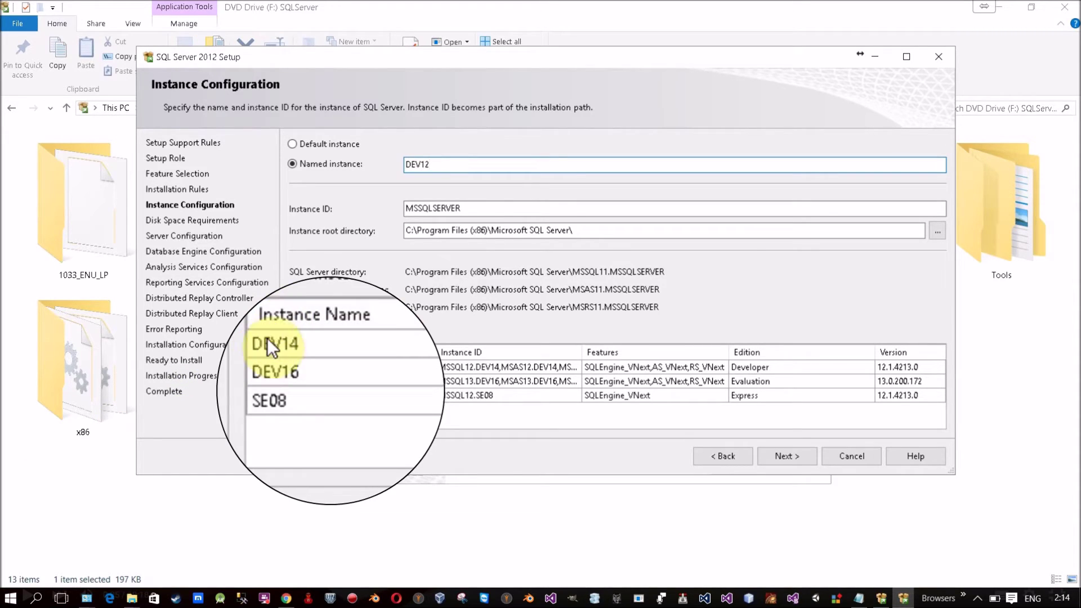
left_click(305, 344)
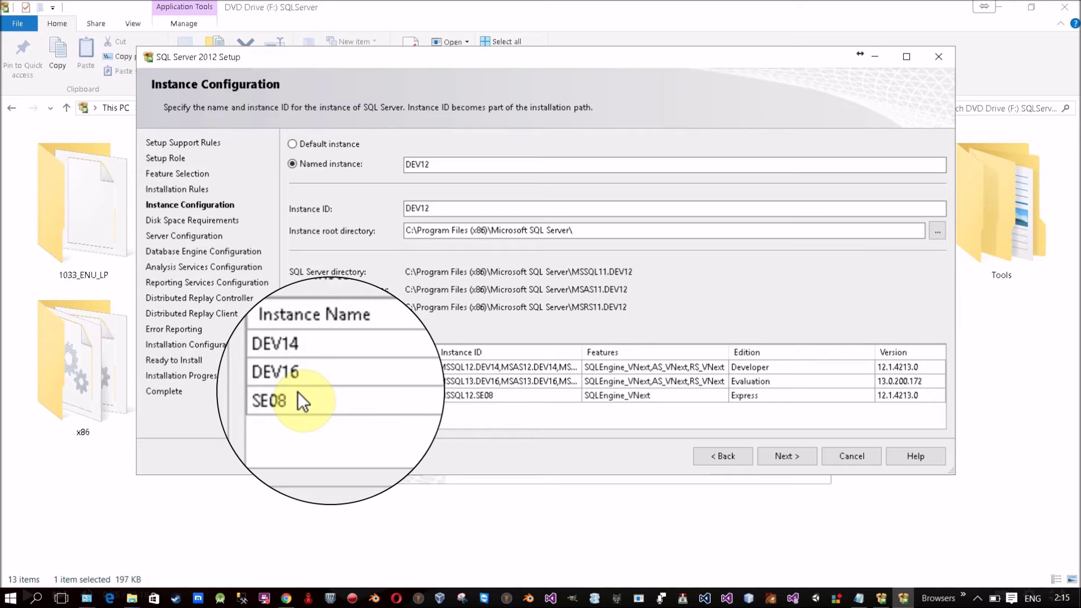
Step: Briefly rename the instance to MyDev12, then set the name back to DEV12
left_click_drag(445, 164, 403, 168)
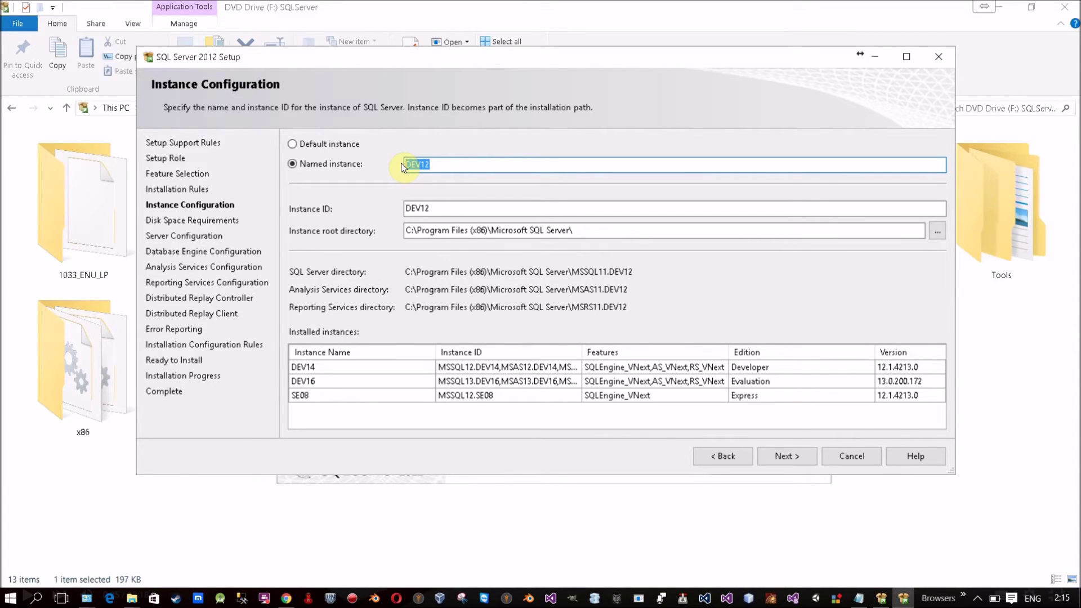
key("BackSpace")
type("MyDev12")
key("ctrl+a")
type("DEV12")
Step: Cancel the folder browser, keeping the default instance root directory, and continue to disk requirements
left_click(938, 232)
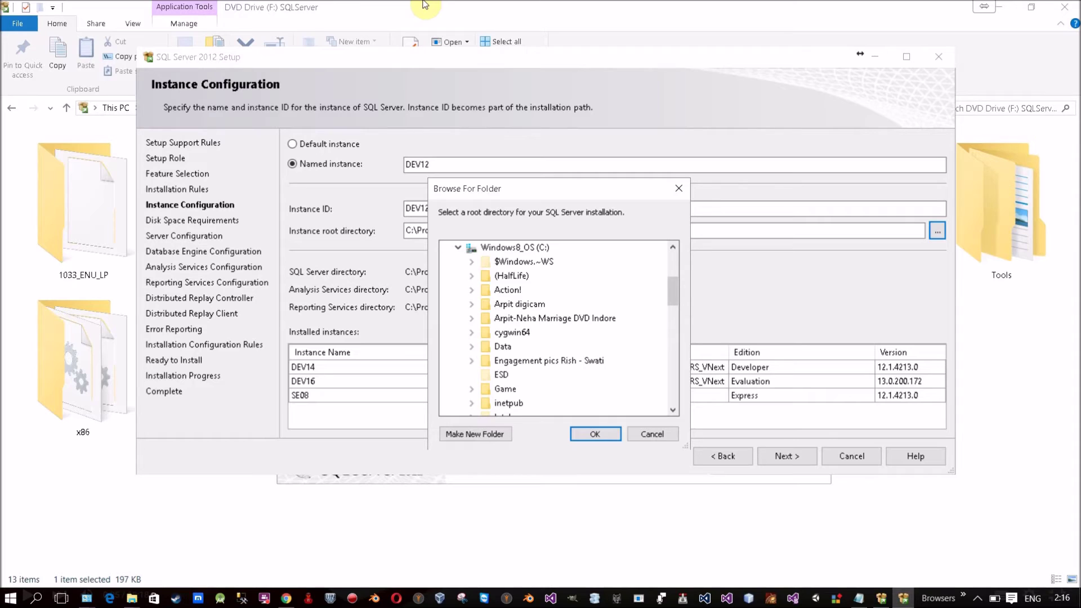
left_click(668, 434)
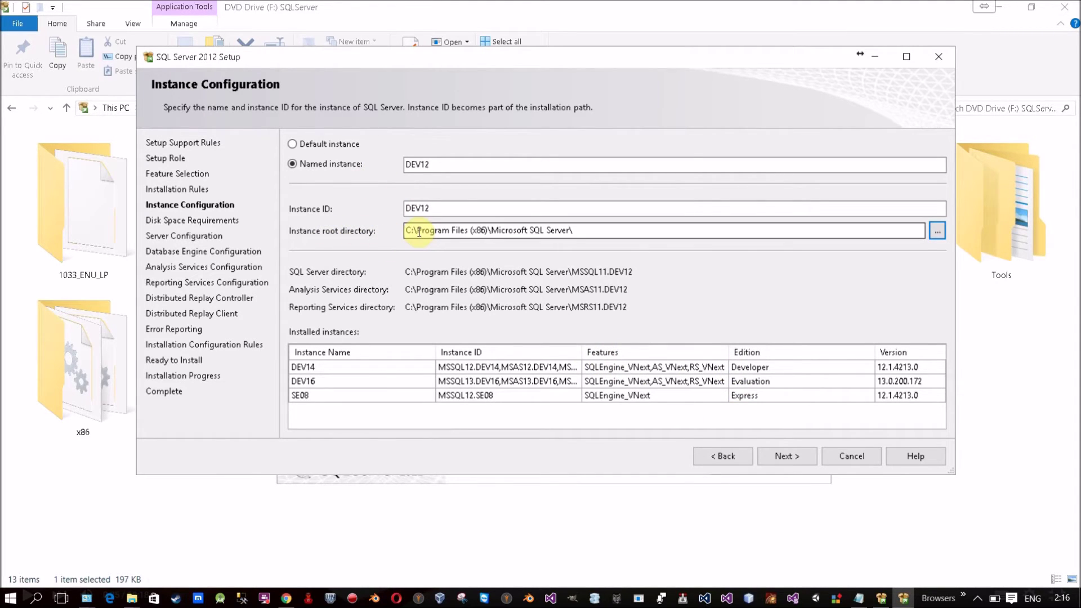
left_click_drag(595, 231, 292, 227)
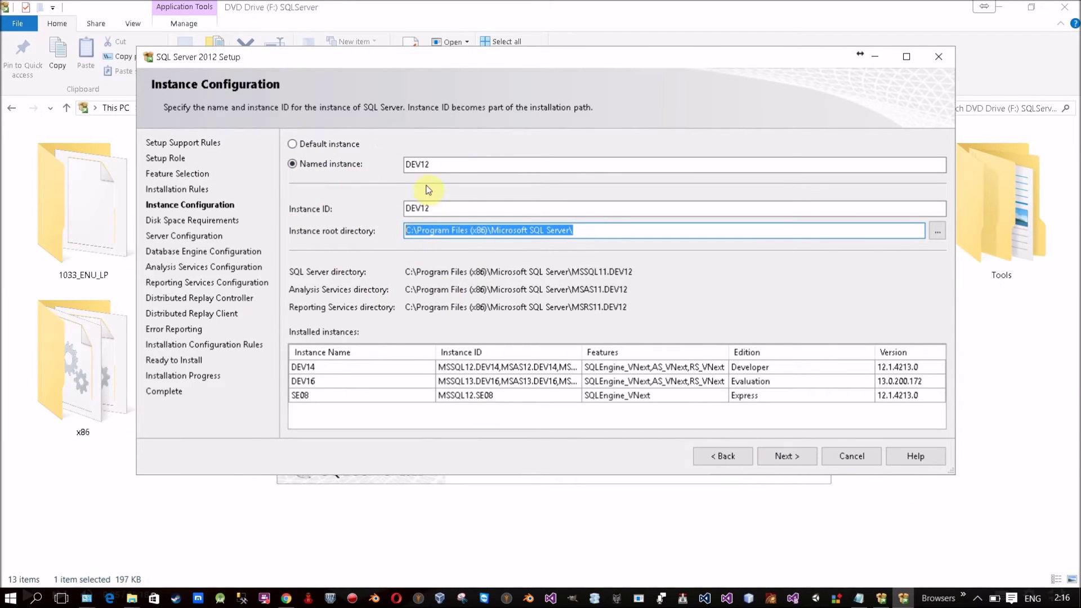
left_click(787, 456)
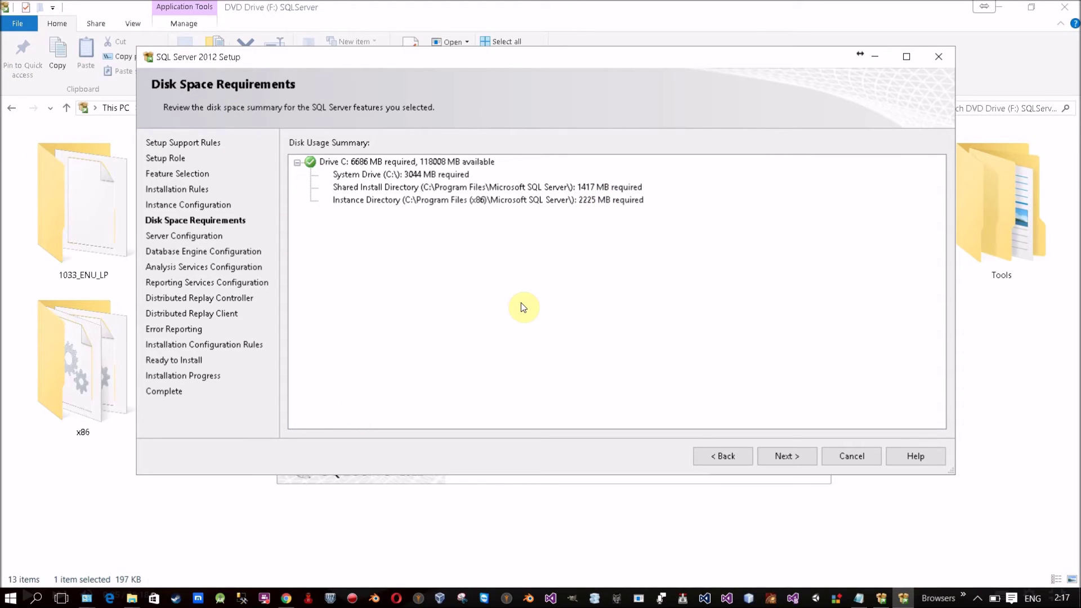
Step: Accept the 6686 MB requirement on drive C: and continue to Server Configuration
left_click(789, 455)
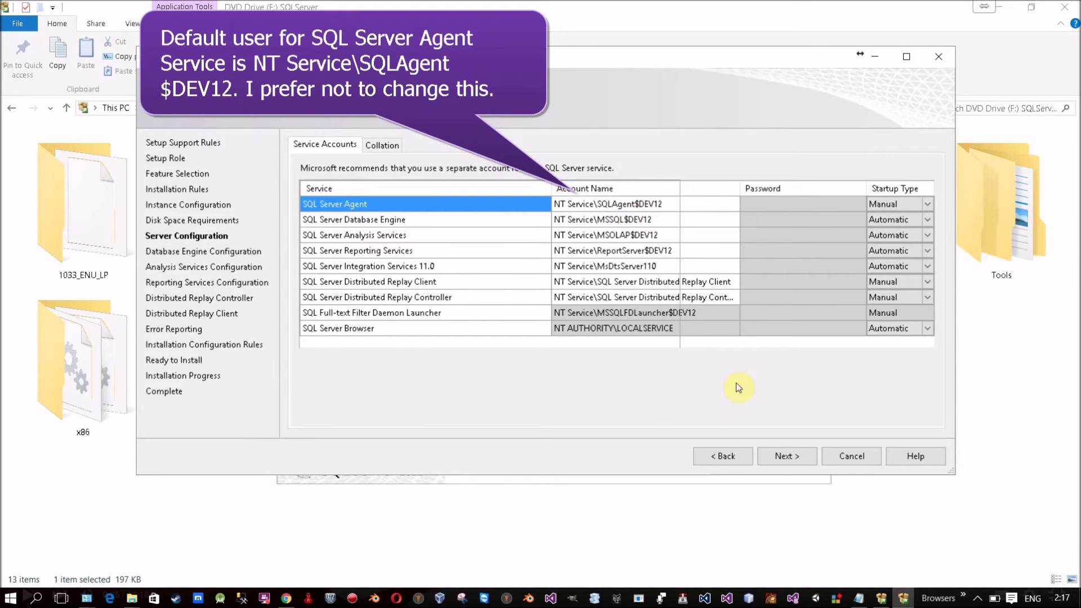
Step: Choose <<Browse...>> in the SQL Server Agent account dropdown to open the user picker
left_click(677, 207)
left_click(732, 204)
left_click(659, 229)
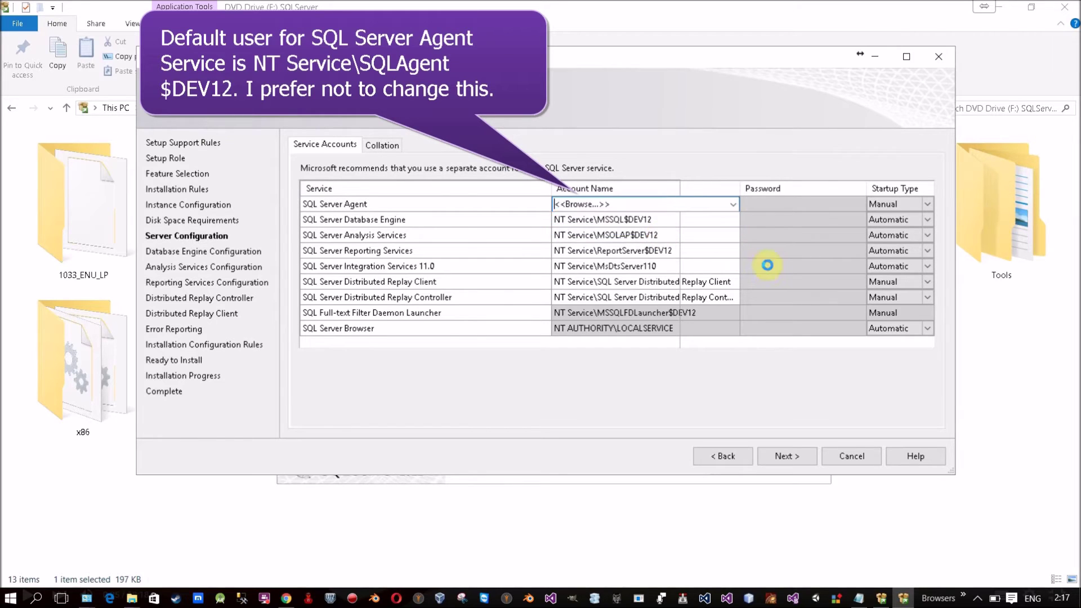
left_click_drag(312, 86, 511, 126)
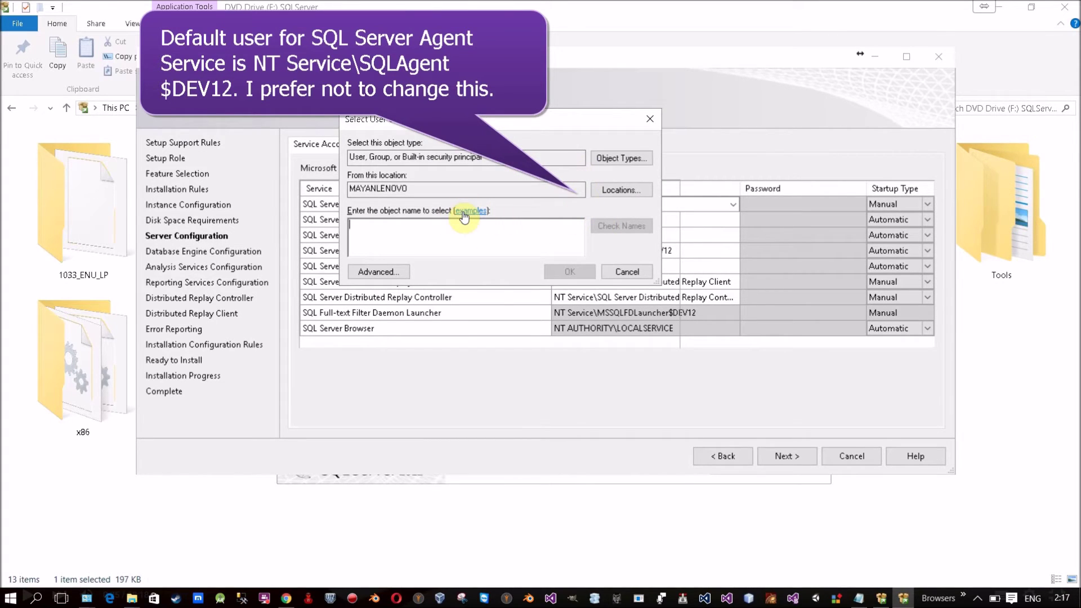
Step: List all local users and groups with Find Now, browse to Guests, then cancel both dialogs
left_click(379, 272)
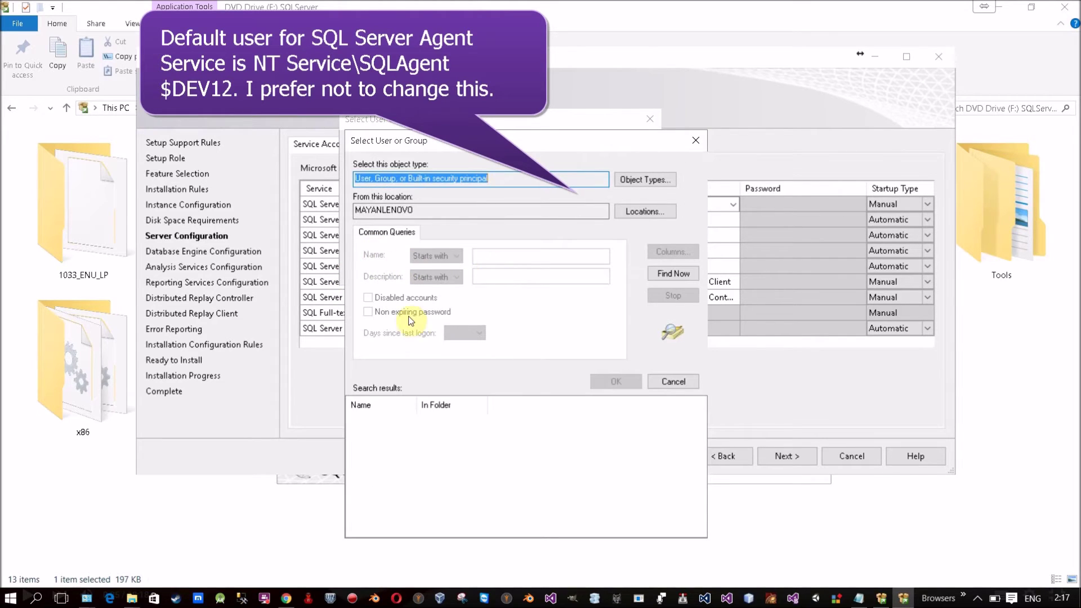
left_click(656, 279)
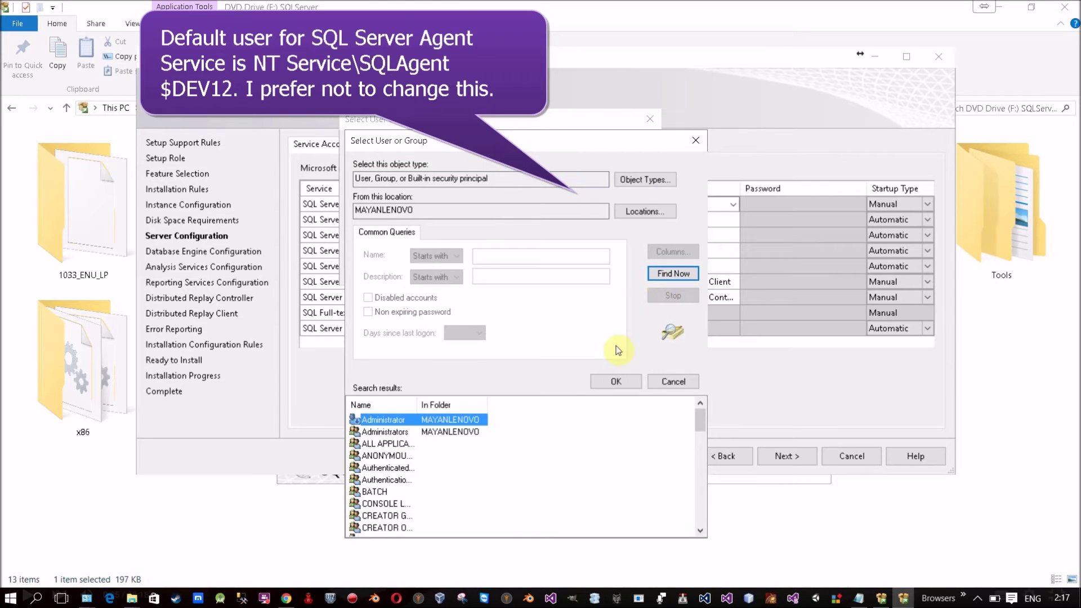
left_click(376, 468)
left_click(373, 504)
scroll(373, 506, "down", 4)
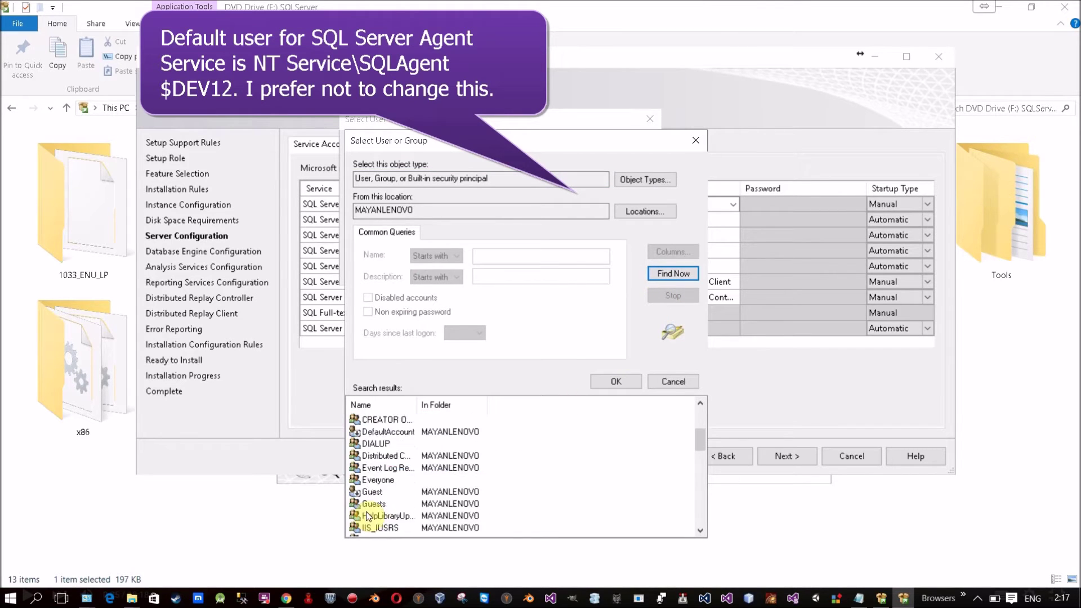
left_click(375, 480)
left_click(374, 469)
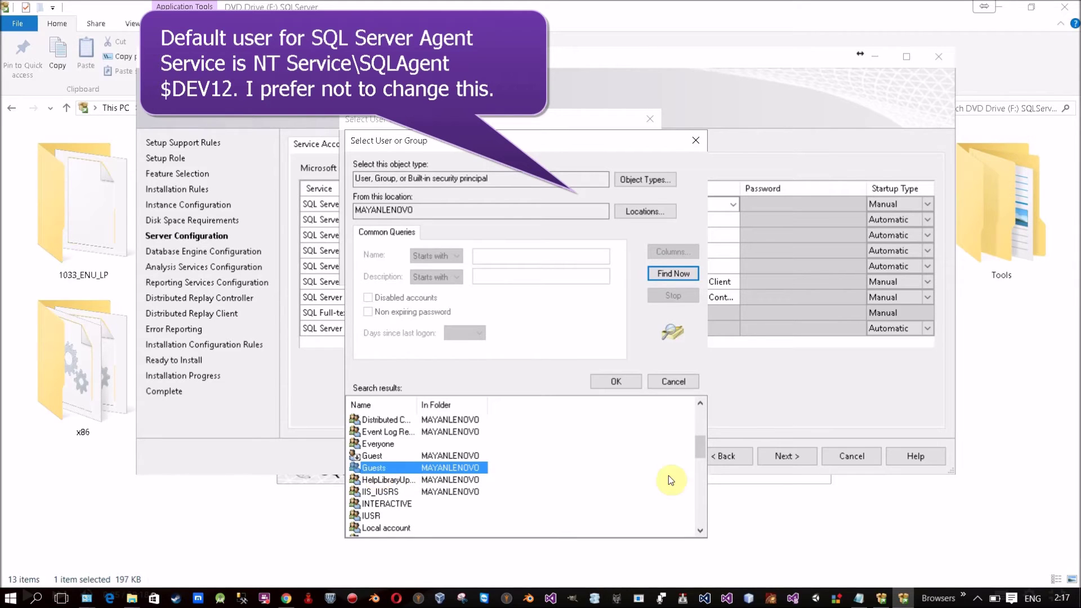
left_click(696, 141)
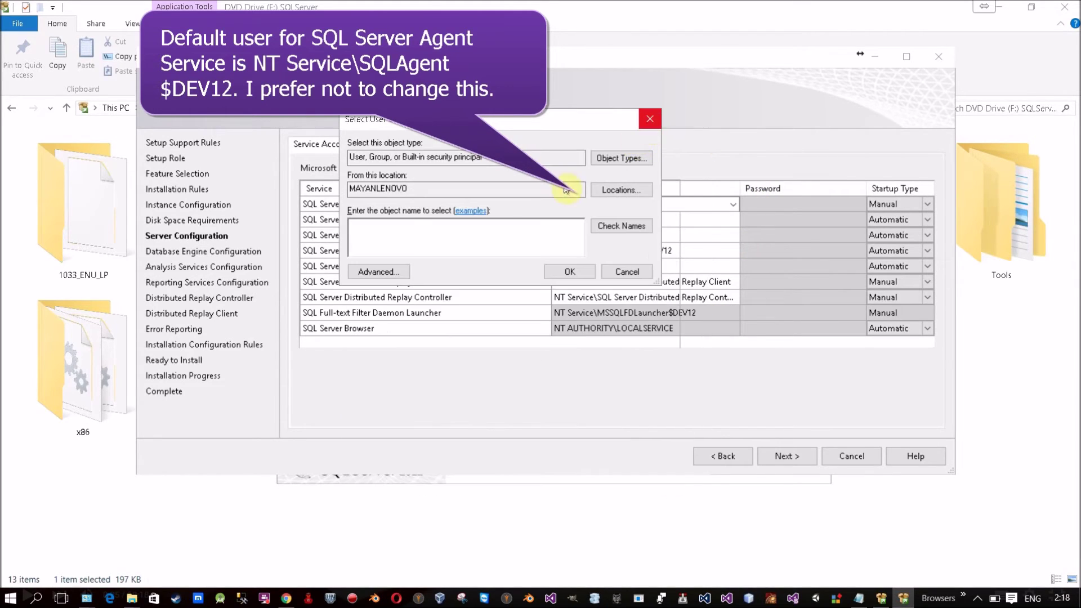
left_click(650, 120)
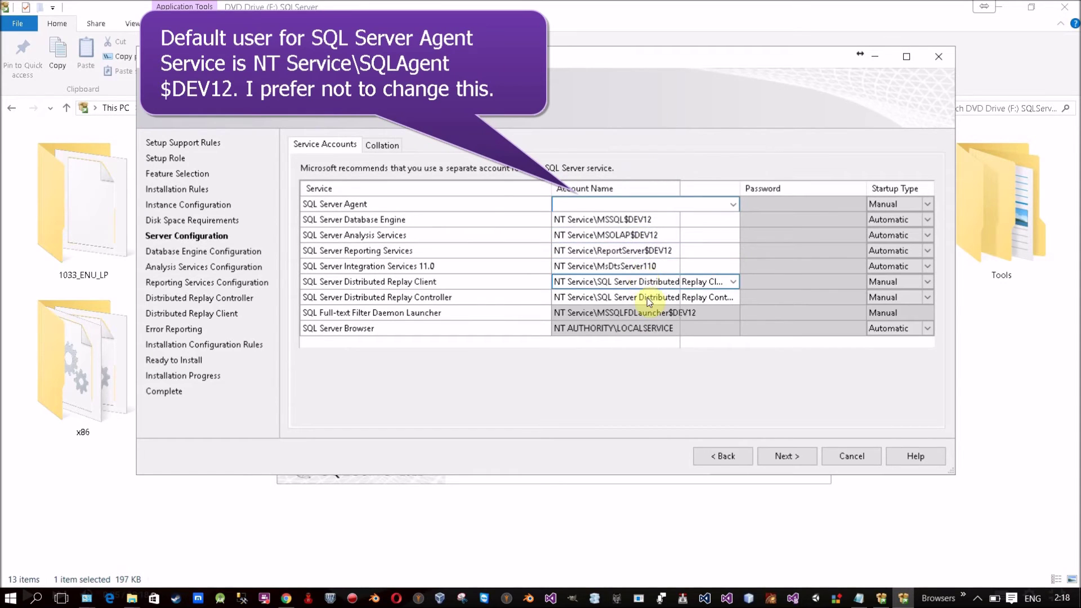
Step: Decline quitting setup and paste NT Service\MSSQL$DEV12 as the SQL Server Agent account
key("Escape")
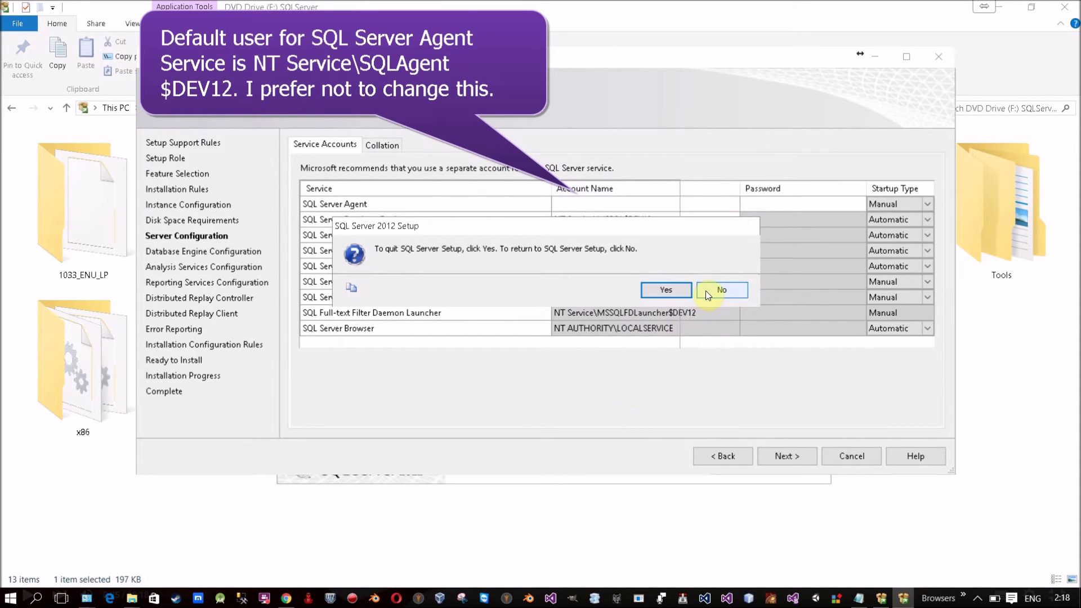
left_click(705, 291)
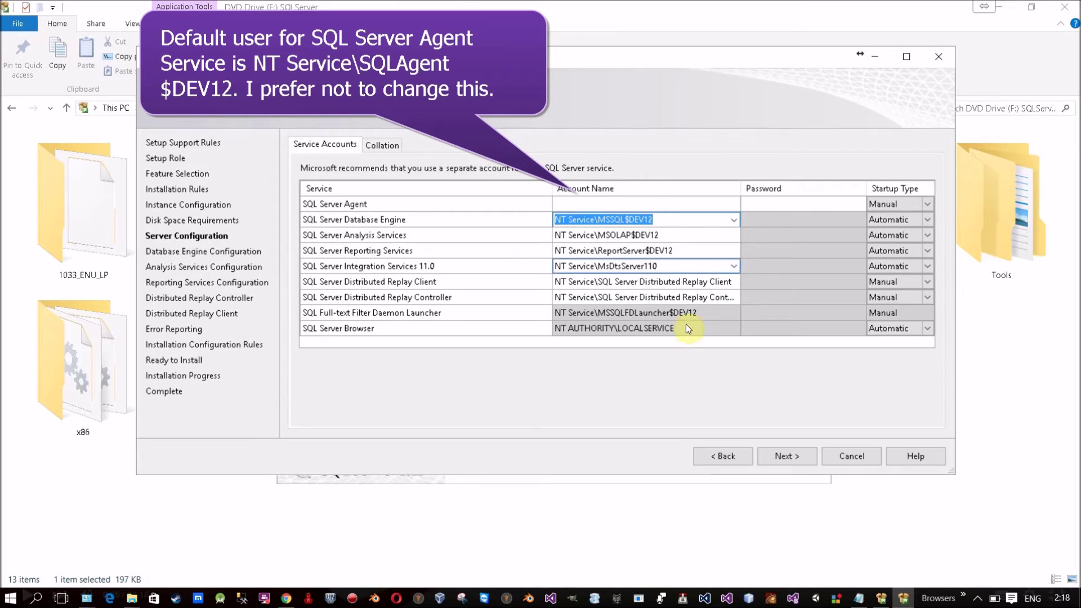
left_click(592, 206)
type("NT Service\\MSSQL$DEV12")
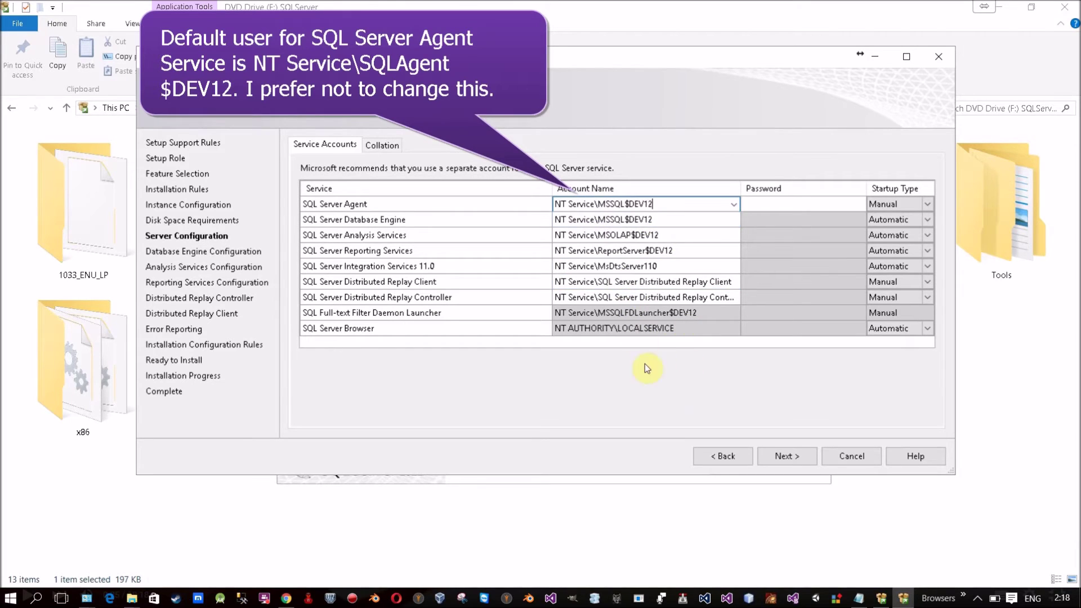
Step: Check the password cells for SQL Server Agent, Database Engine and another service
left_click(773, 212)
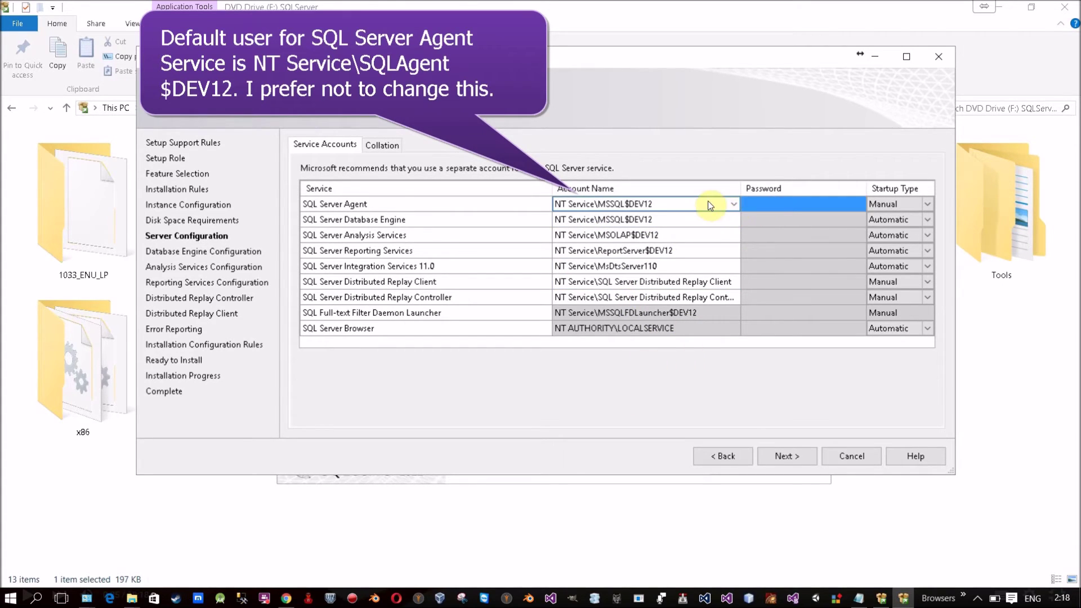
left_click(815, 234)
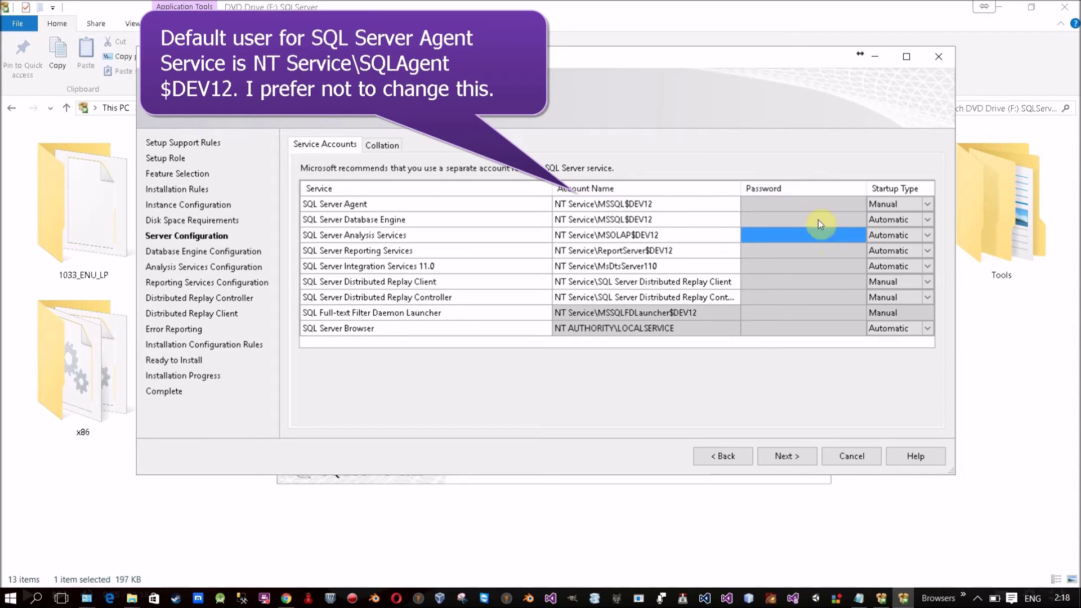
left_click(819, 220)
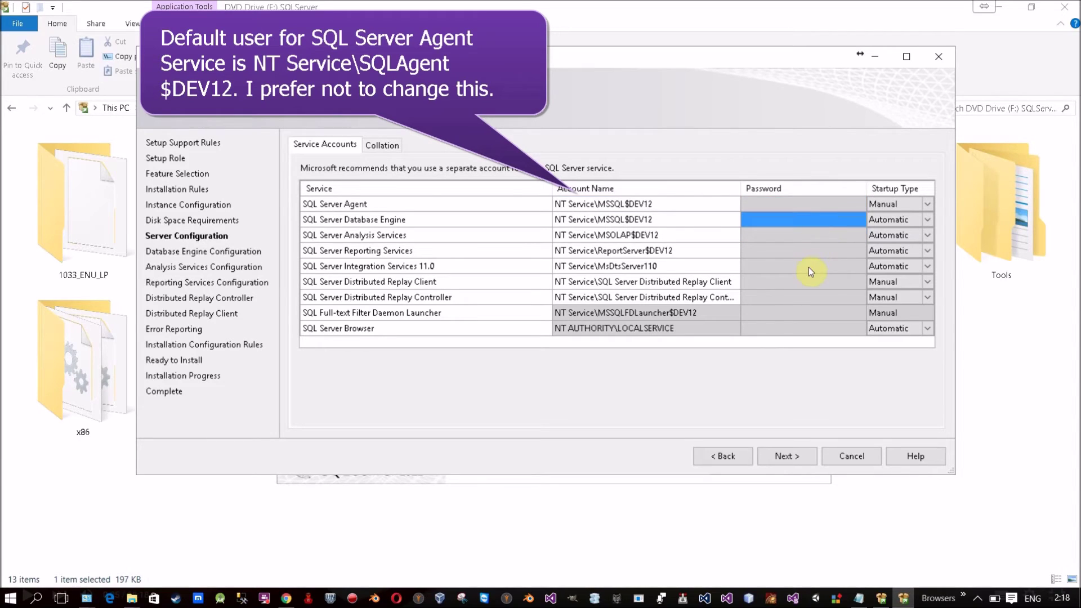
left_click(785, 207)
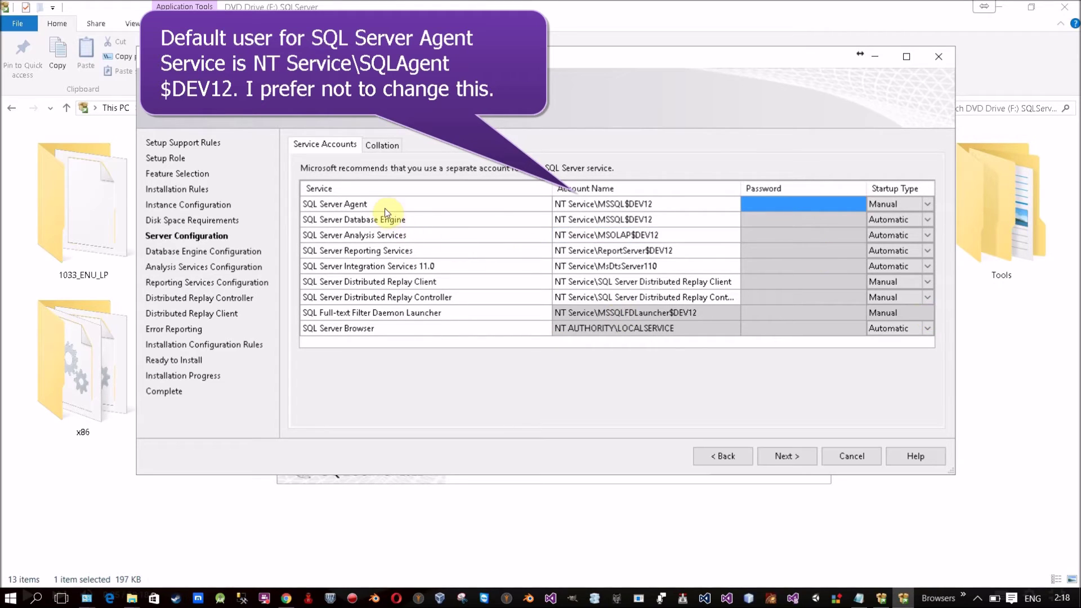
Step: Switch SQL Server Agent startup to Automatic and back to Manual, then review the service rows
left_click(927, 206)
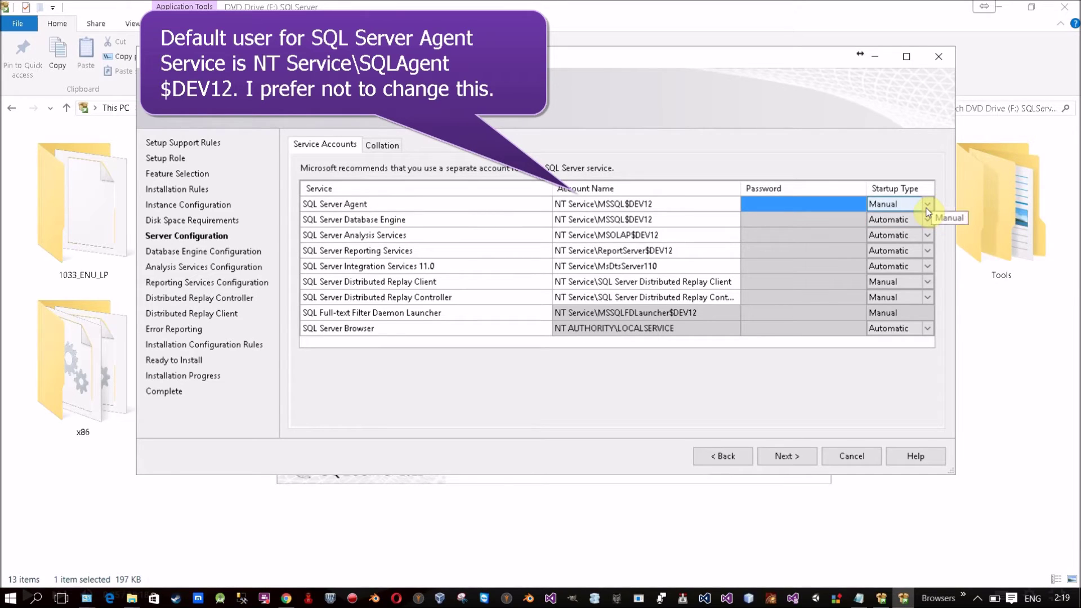
left_click(928, 208)
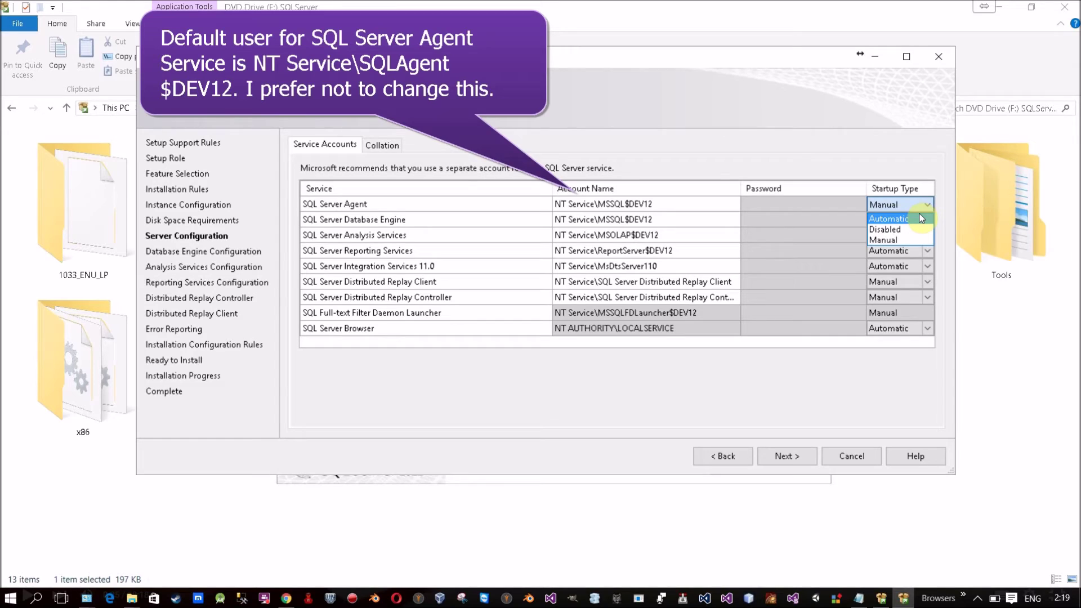
left_click(921, 218)
left_click(928, 206)
left_click(882, 241)
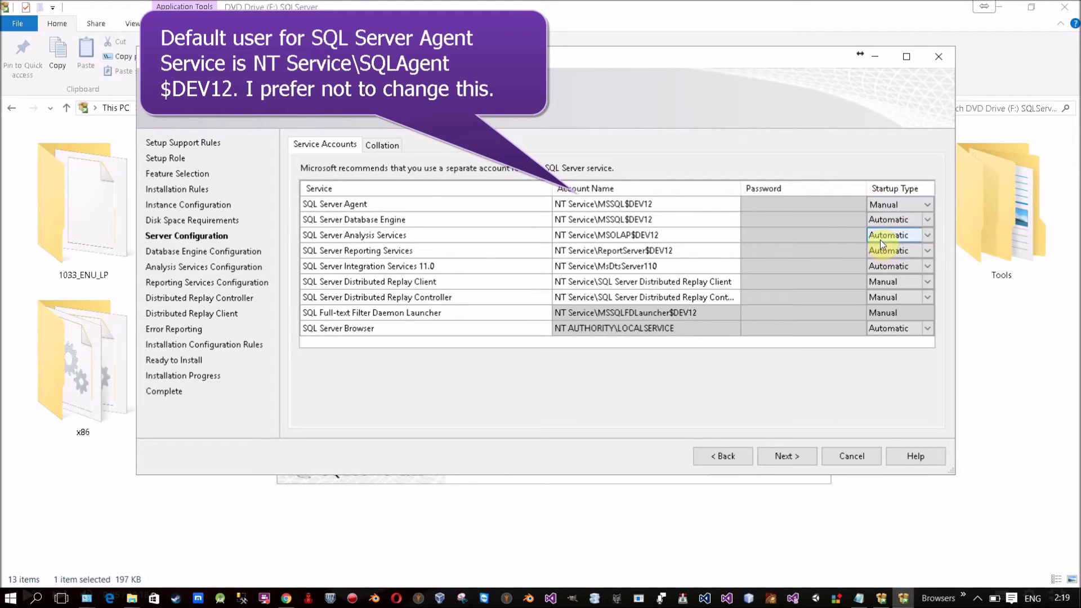
left_click(341, 220)
left_click(362, 235)
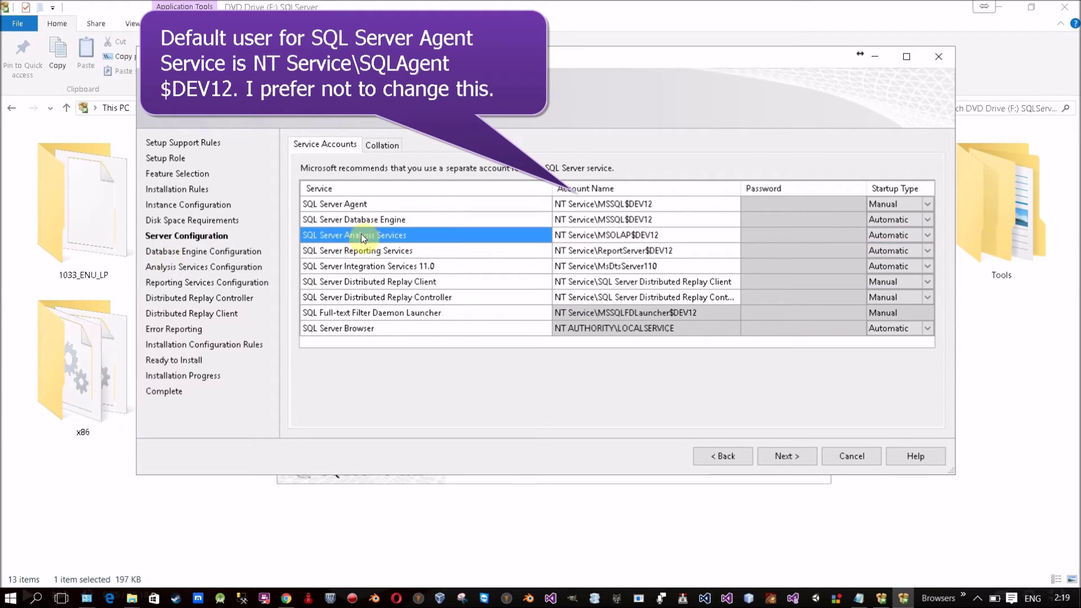
left_click(311, 252)
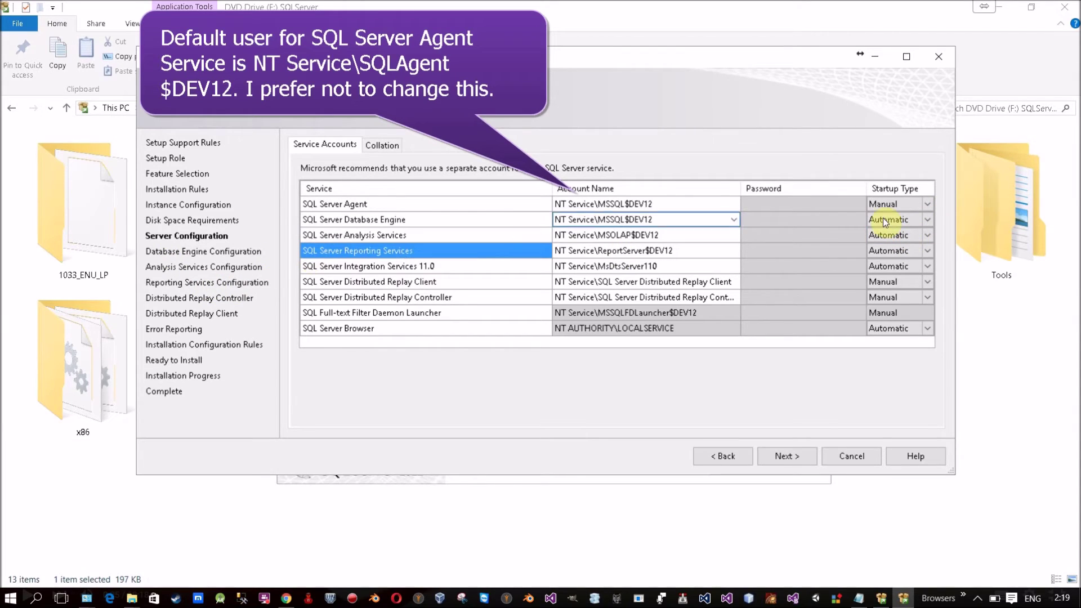
left_click(318, 265)
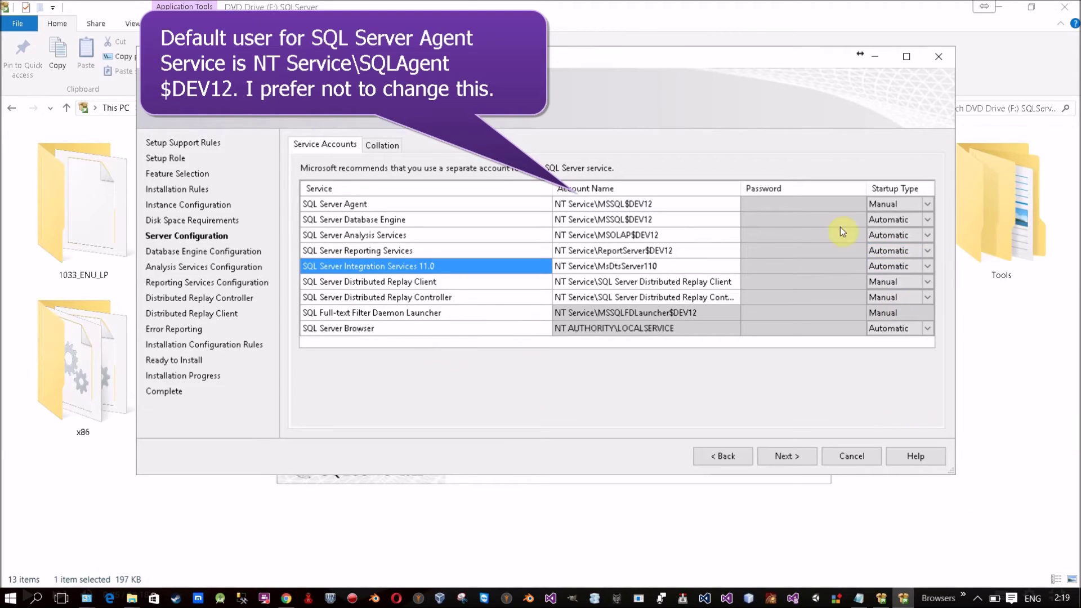
Step: Set Database Engine startup to Disabled, restore Automatic, and view the Collation settings
left_click(933, 225)
left_click(930, 220)
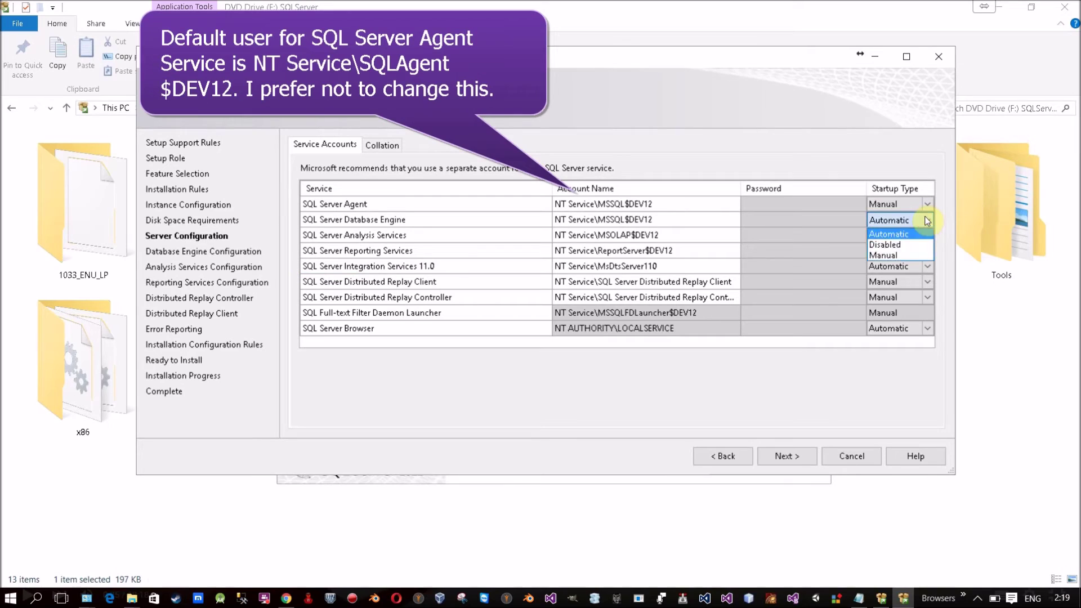
left_click(882, 250)
left_click(895, 221)
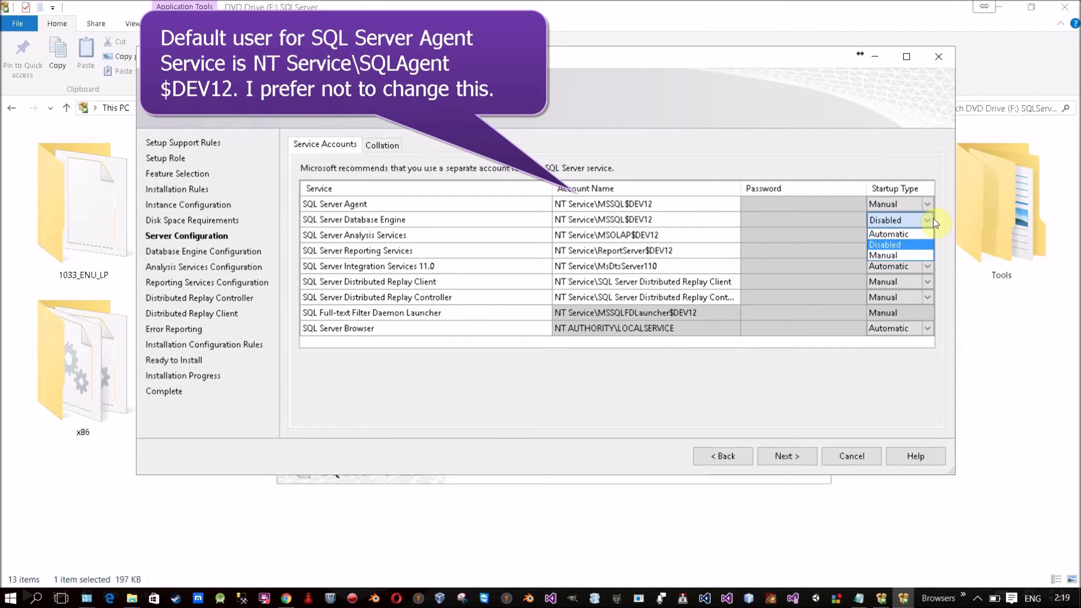
left_click(888, 236)
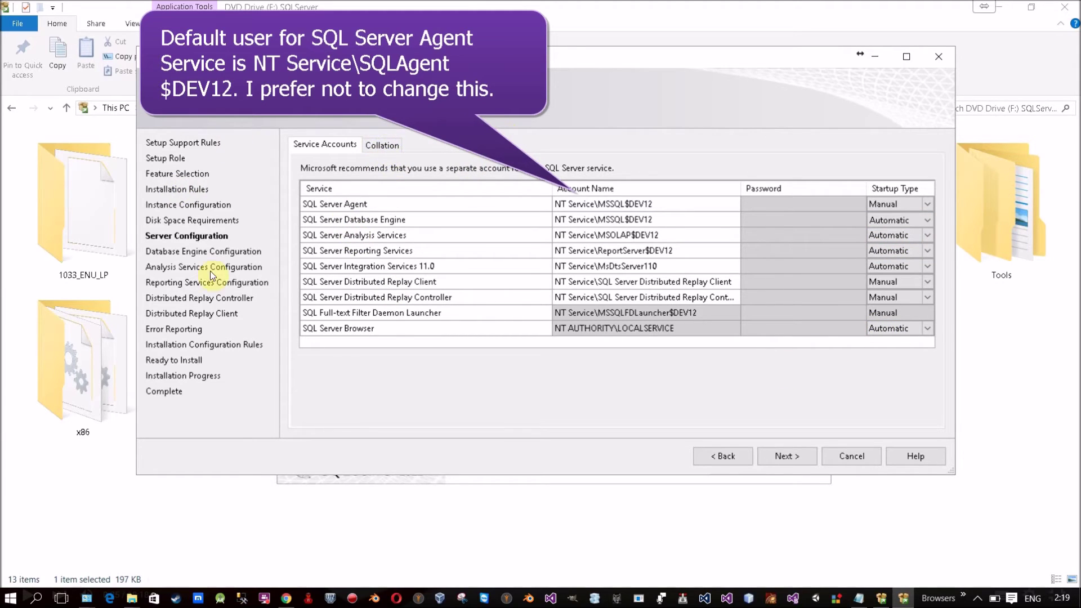
left_click(372, 145)
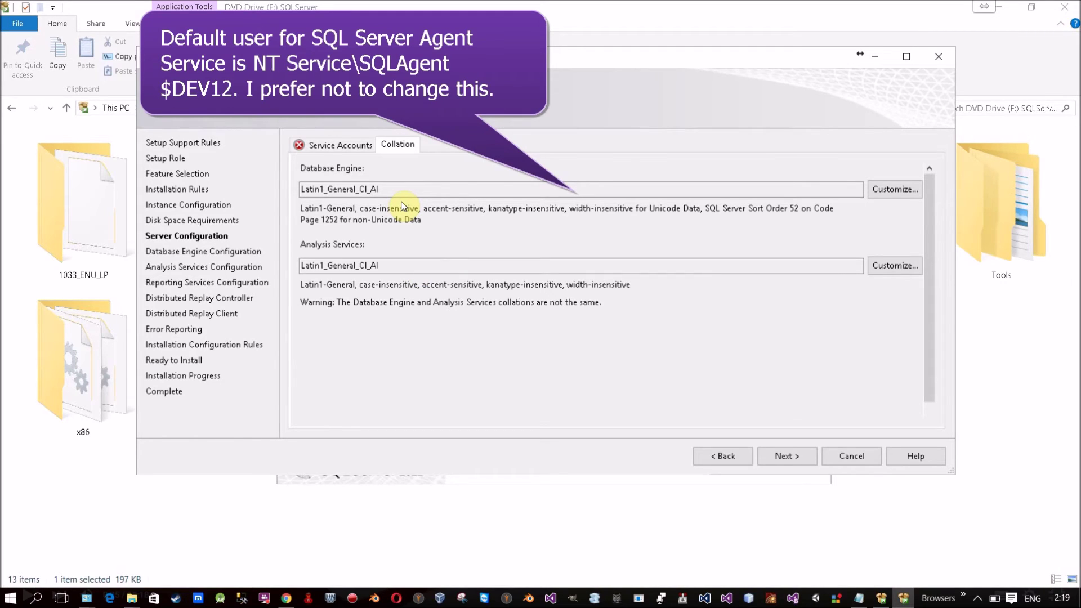
key("super+r")
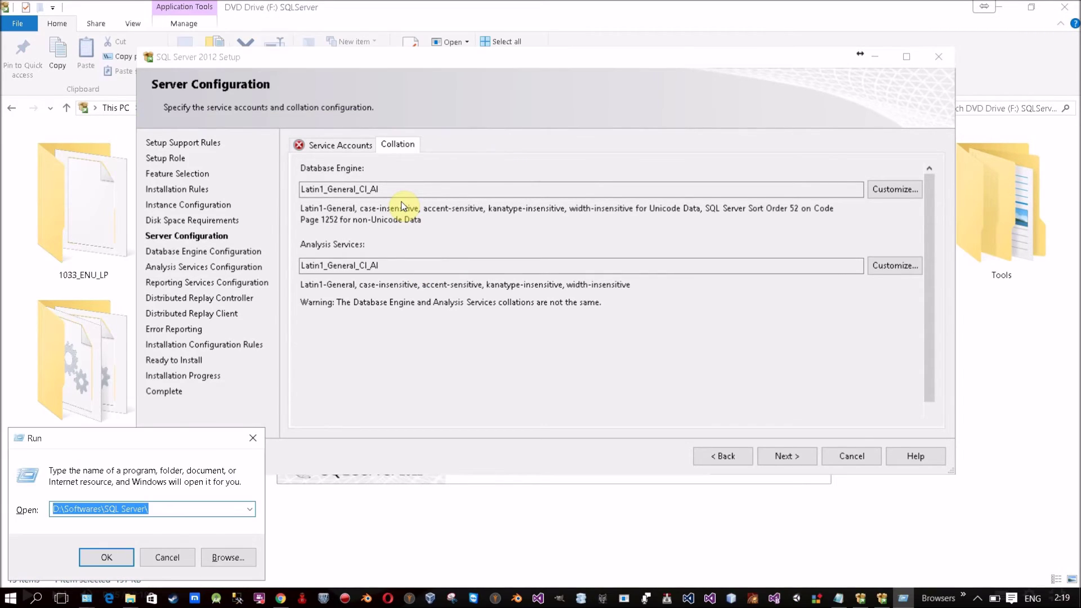
type("regedit")
key("Return")
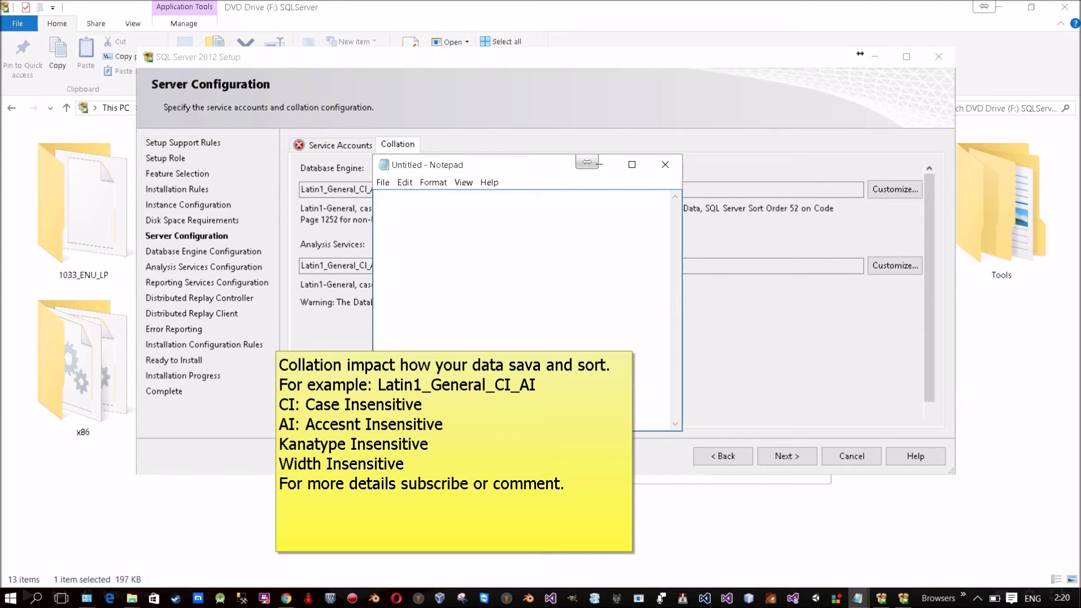
type("A a")
left_click(673, 166)
left_click(573, 300)
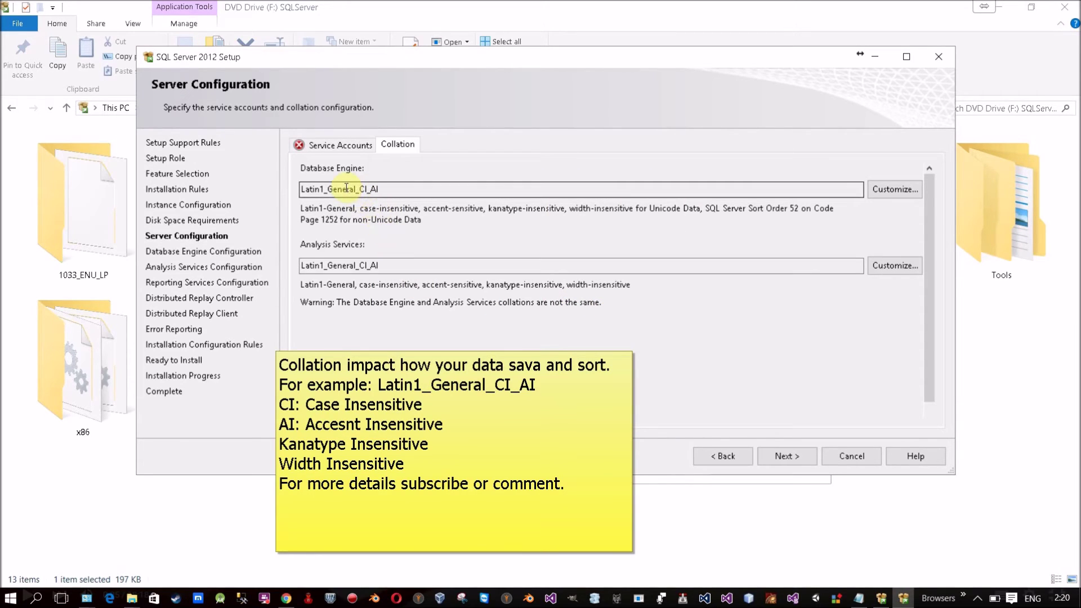
left_click_drag(359, 190, 369, 189)
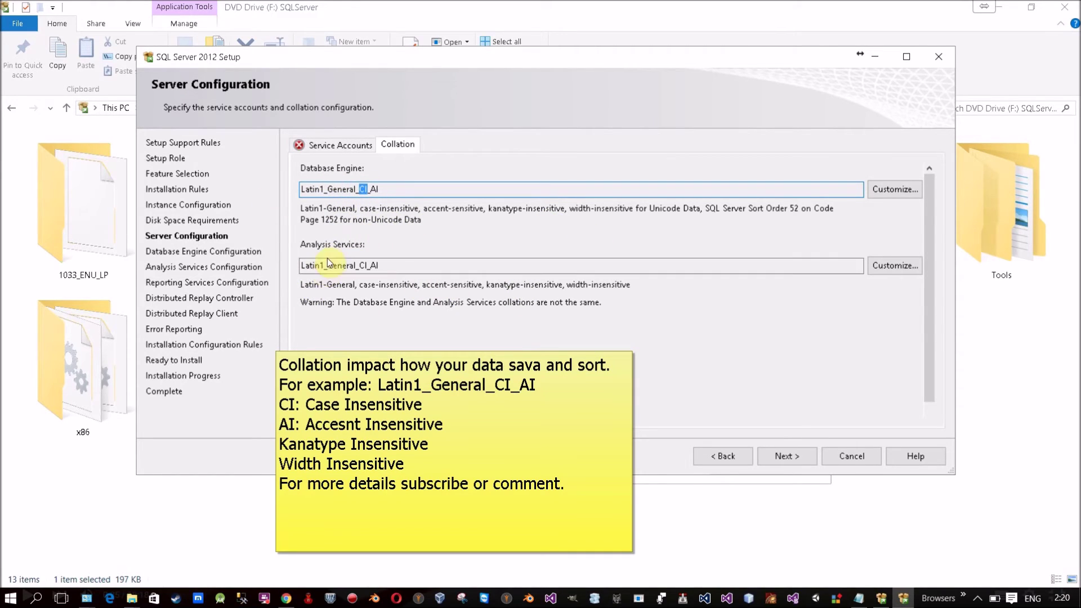
left_click_drag(398, 268, 296, 259)
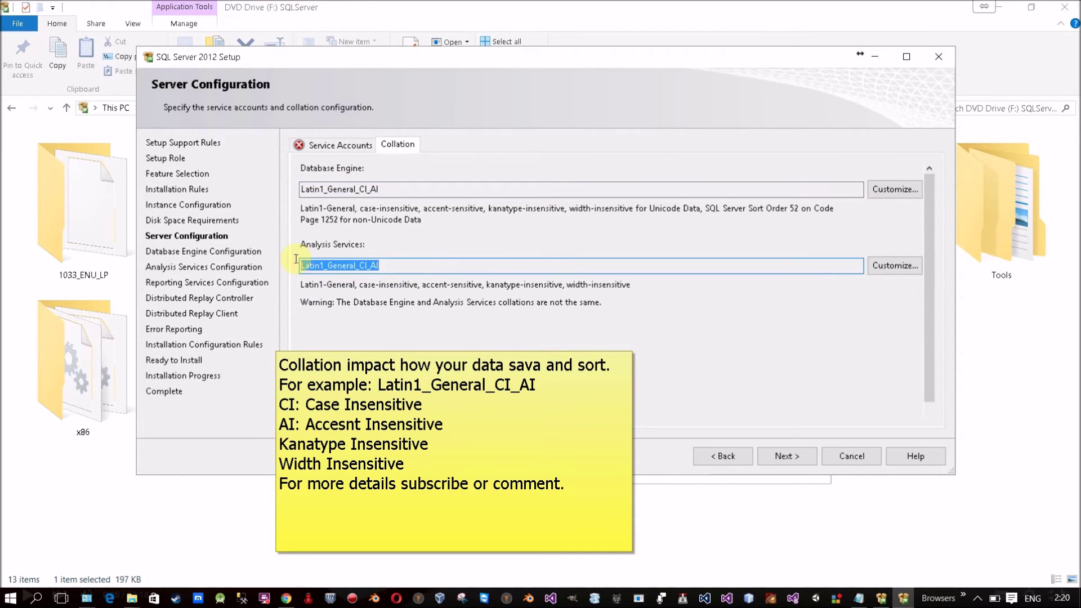
left_click(482, 189)
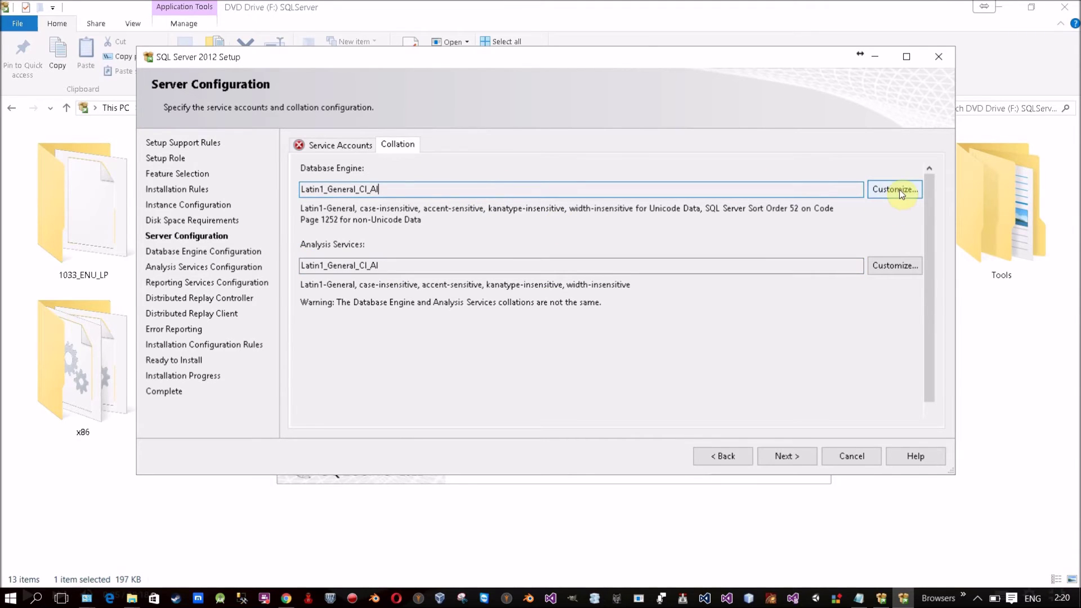
left_click(895, 189)
left_click_drag(189, 32, 739, 119)
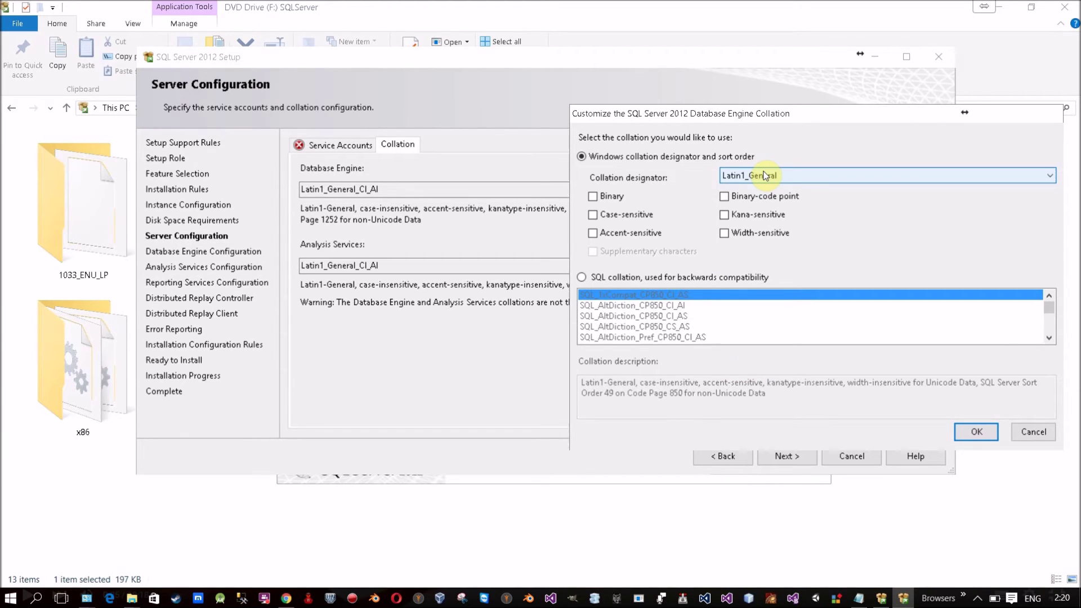
left_click(766, 176)
scroll(774, 319, "down", 8)
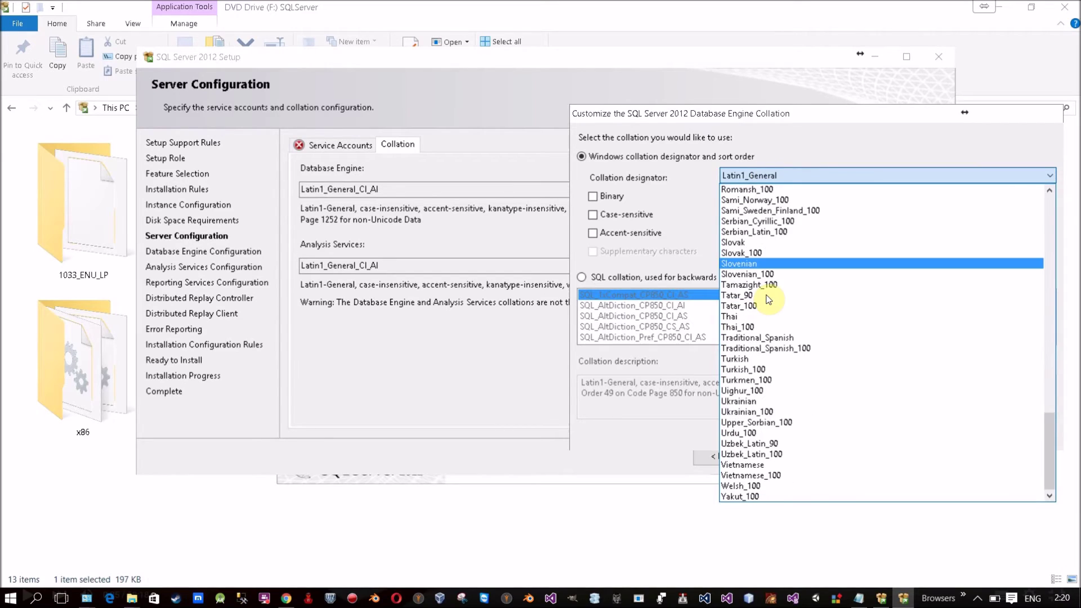
scroll(774, 319, "up", 1)
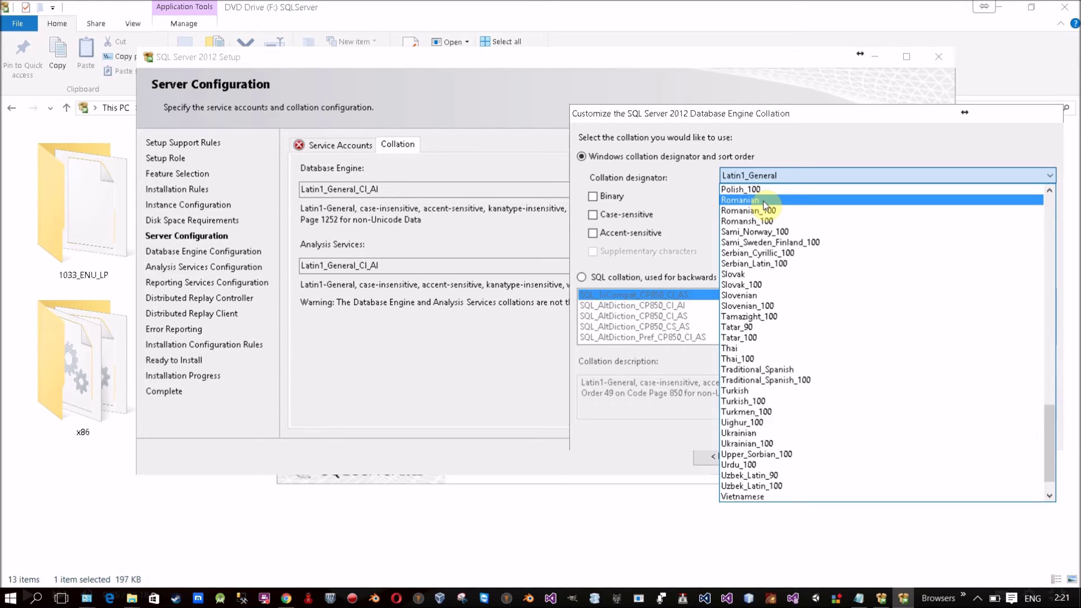
left_click(732, 116)
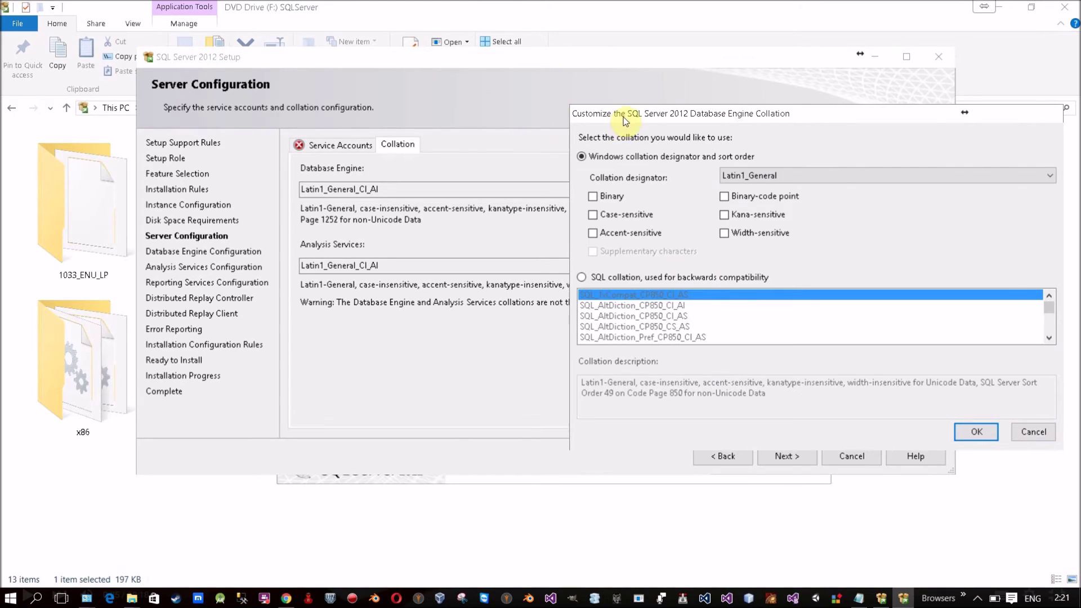
left_click_drag(619, 113, 505, 121)
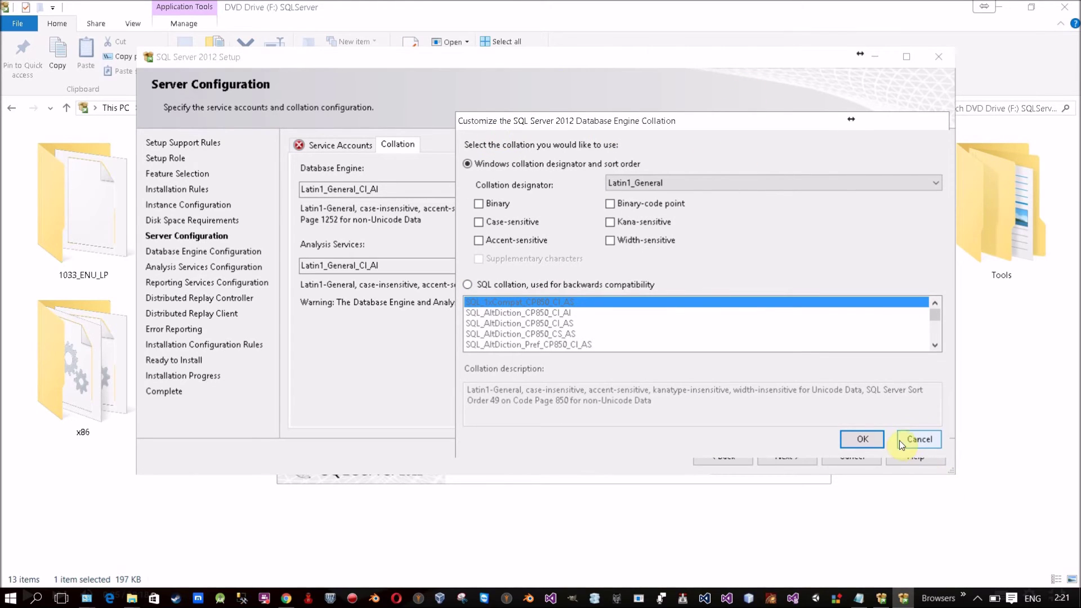
left_click(918, 439)
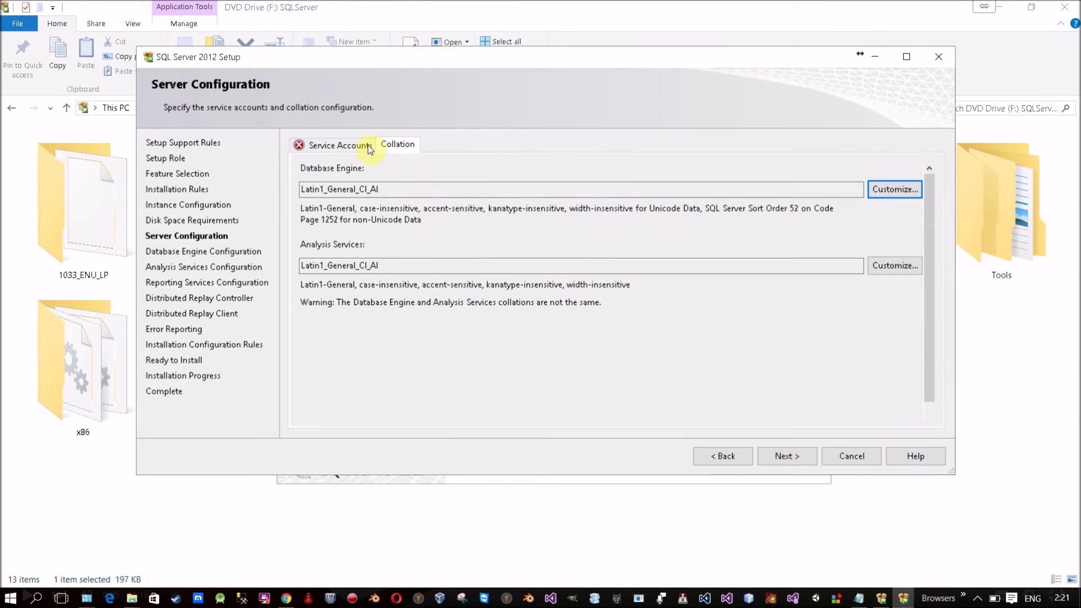
Step: On Service Accounts, browse for and assign NT AUTHORITY\NETWORK SERVICE to SQL Server Agent
left_click(305, 148)
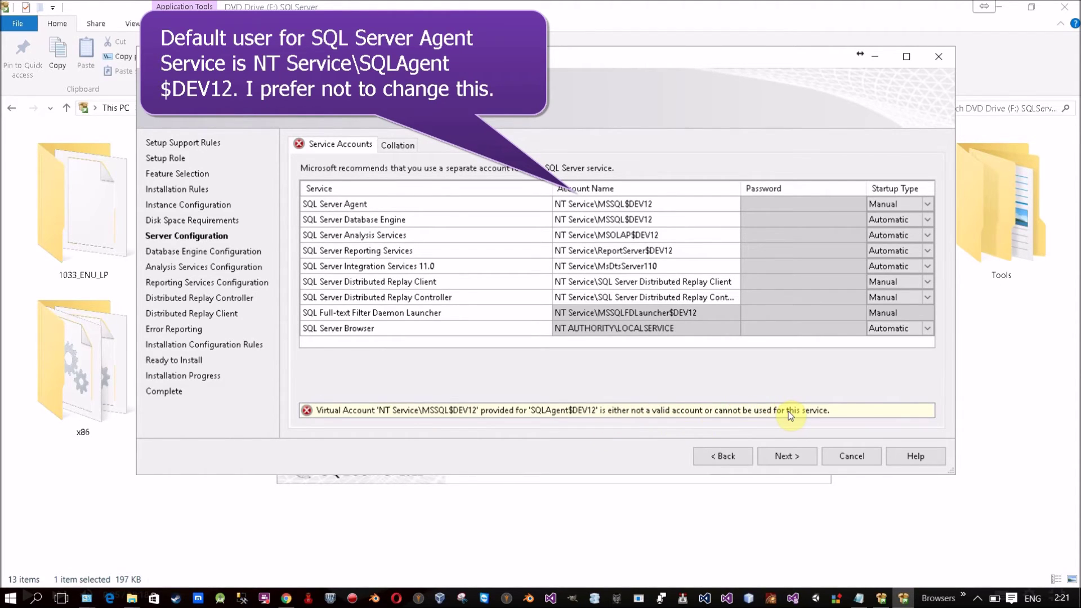
left_click(687, 334)
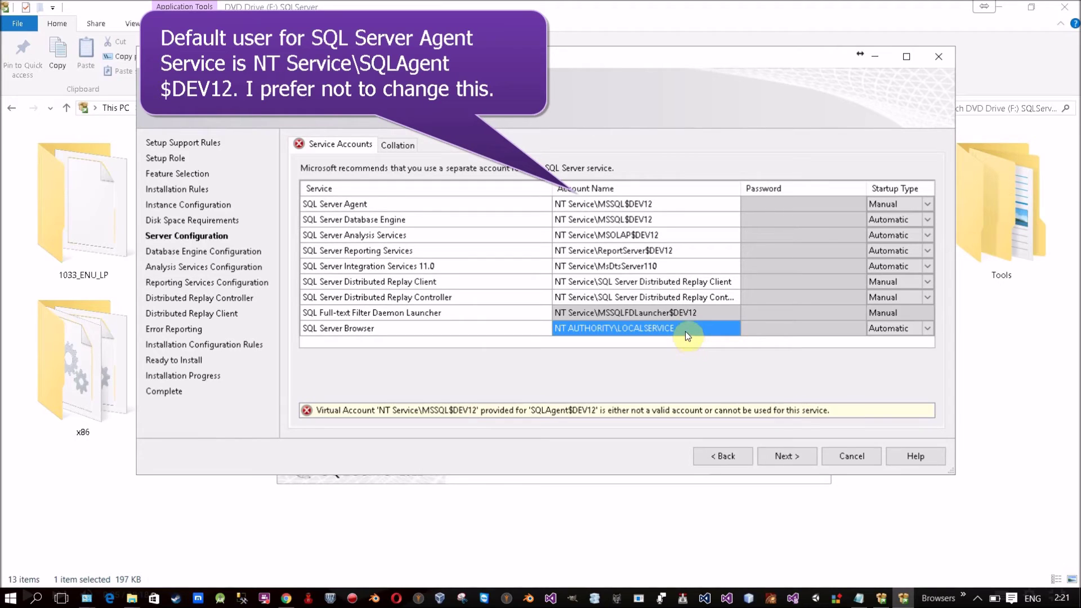
left_click(666, 205)
left_click(733, 204)
left_click(692, 281)
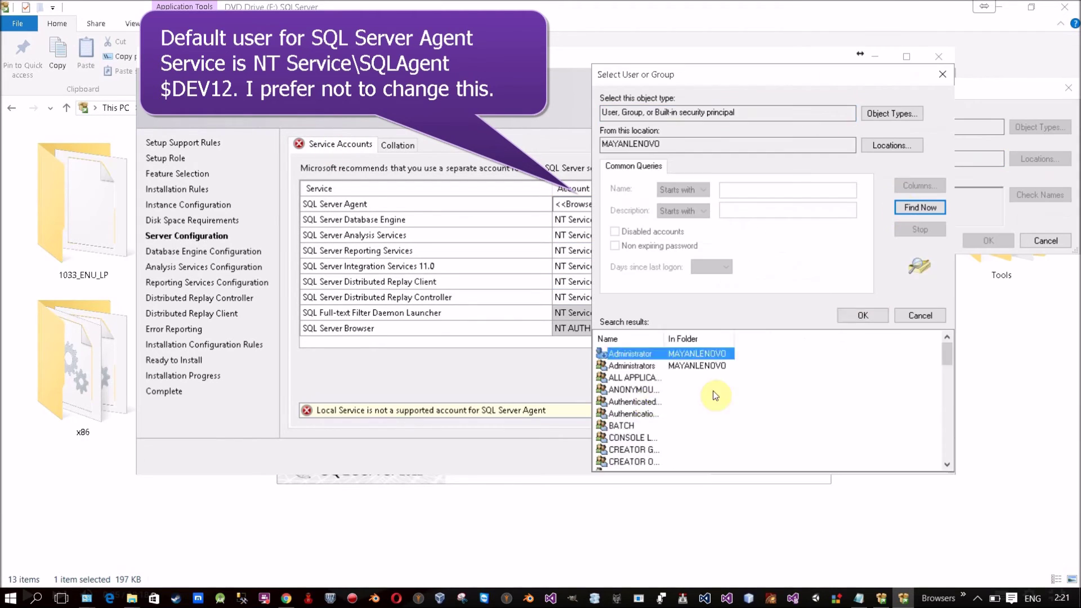
scroll(713, 390, "down", 5)
left_click(766, 438)
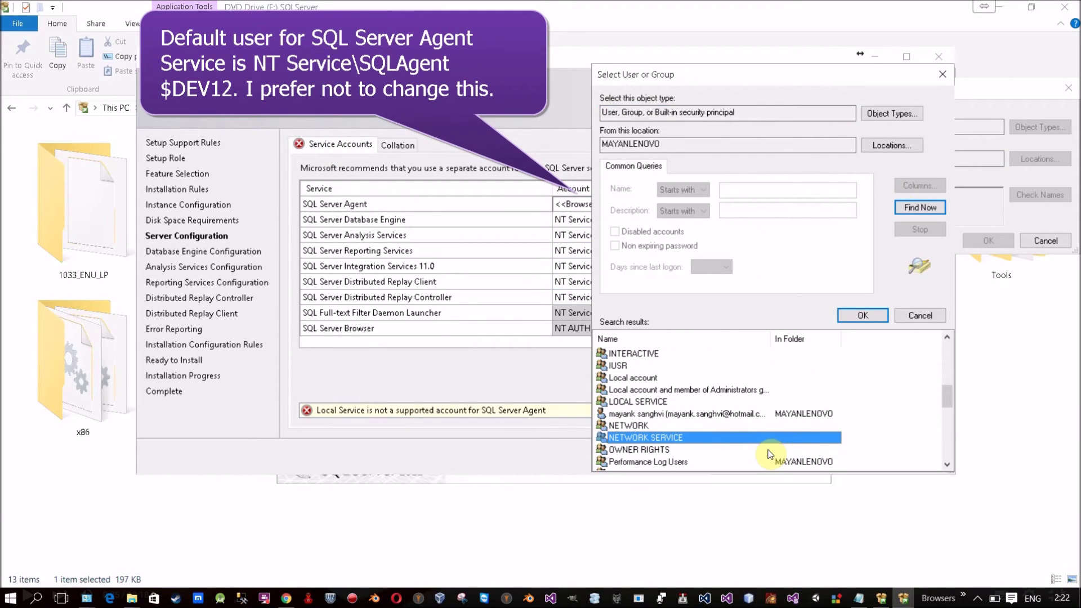
key("Return")
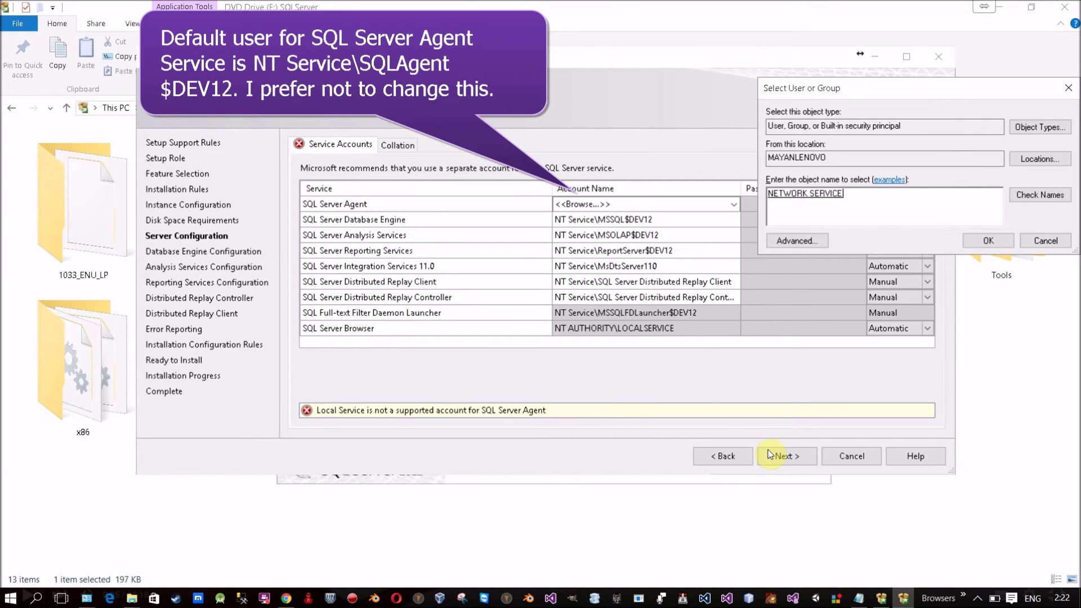
left_click(975, 241)
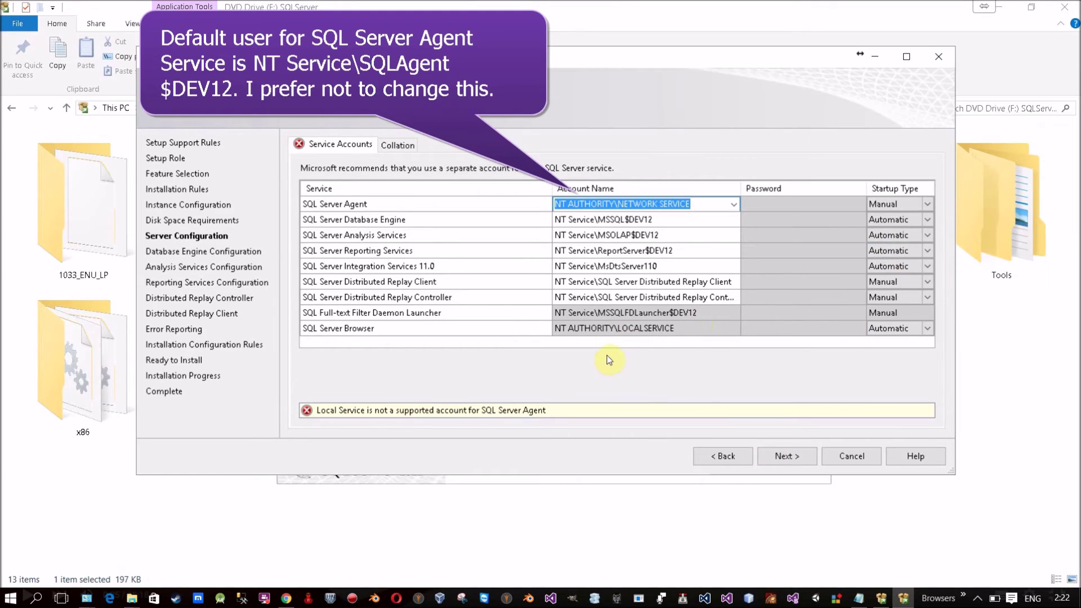
left_click(457, 208)
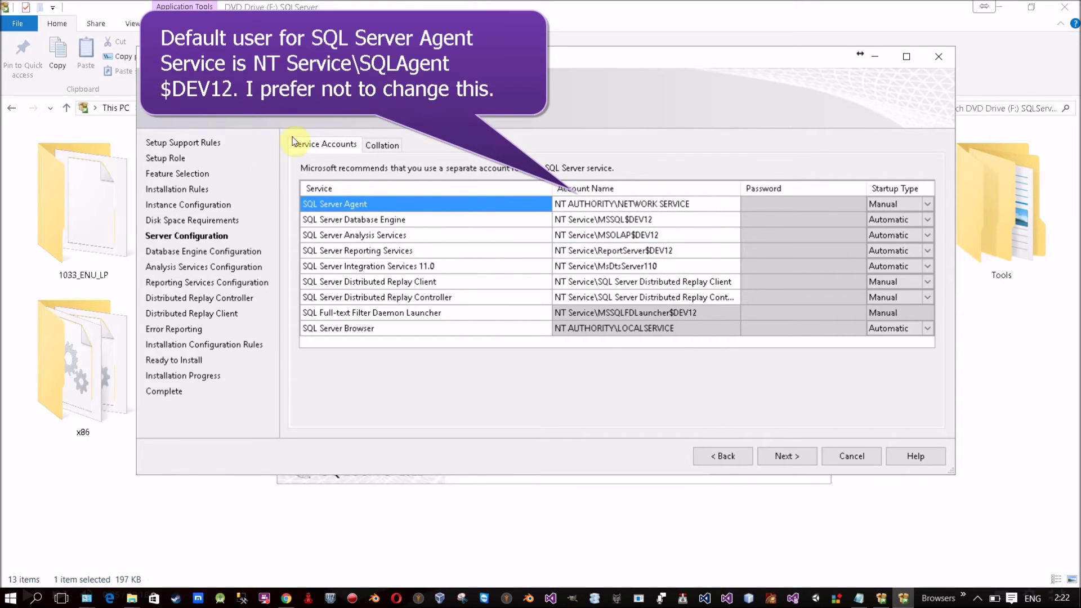
Step: Confirm SQL Server Agent keeps NETWORK SERVICE, then return to the Collation tab
left_click(378, 144)
left_click(333, 144)
left_click(625, 204)
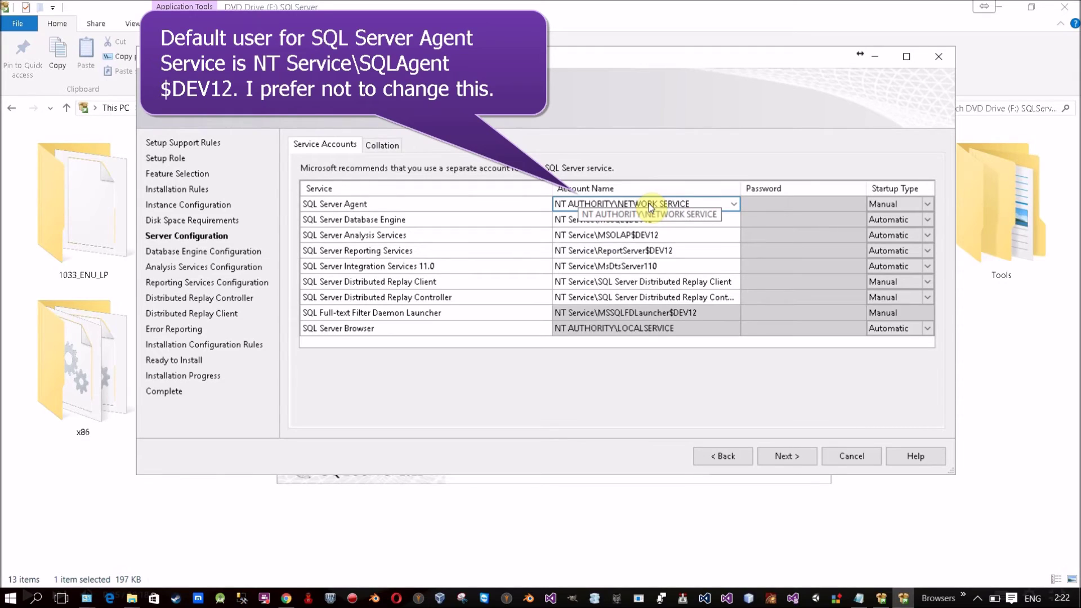
left_click(663, 344)
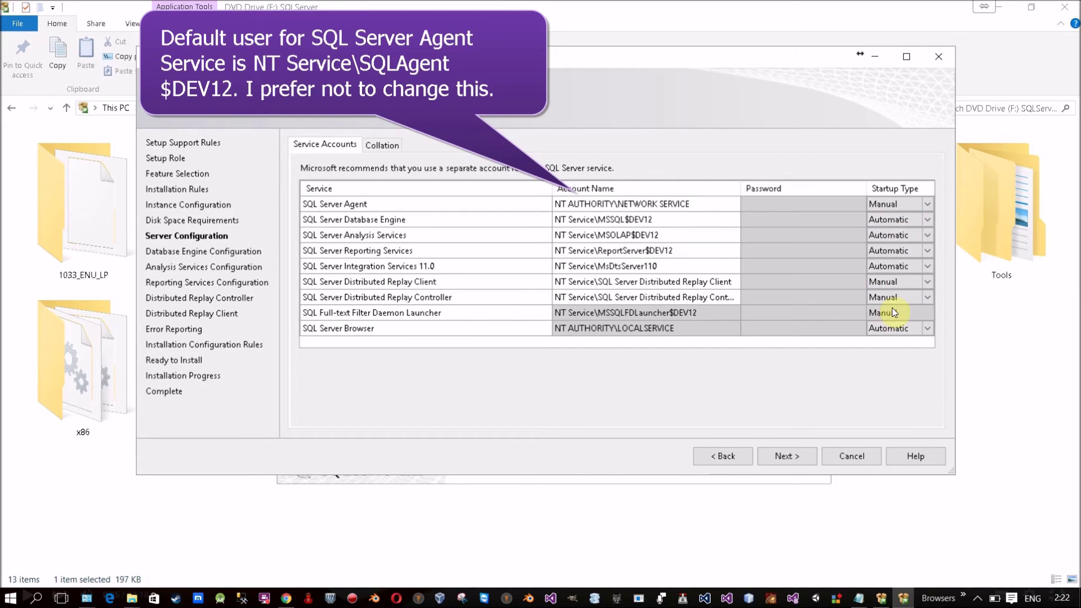
left_click(380, 145)
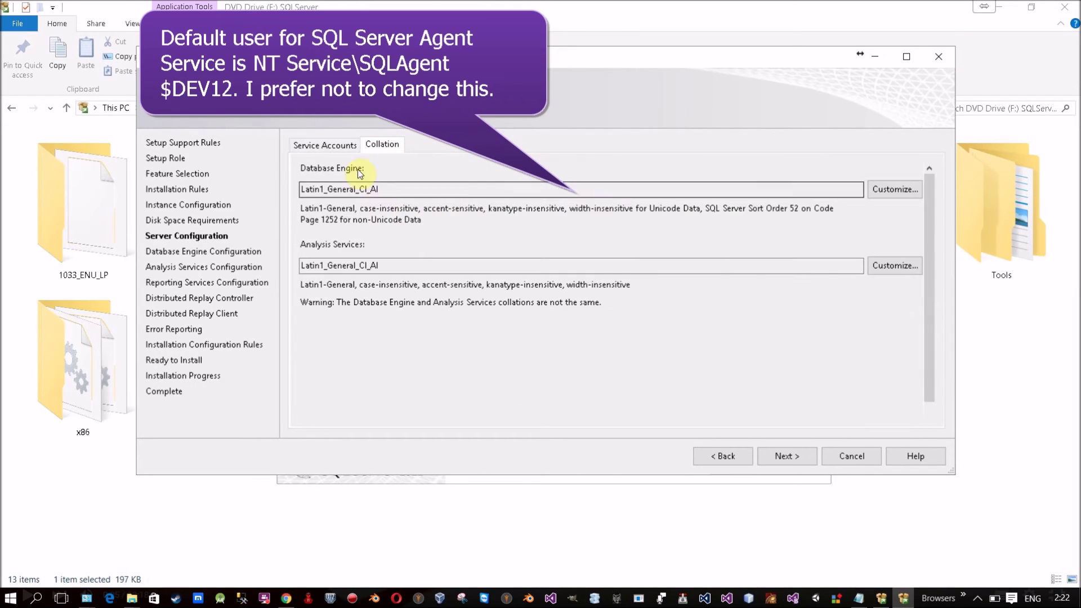
Step: Revisit the Service Accounts settings, then advance to Database Engine Configuration
left_click(343, 150)
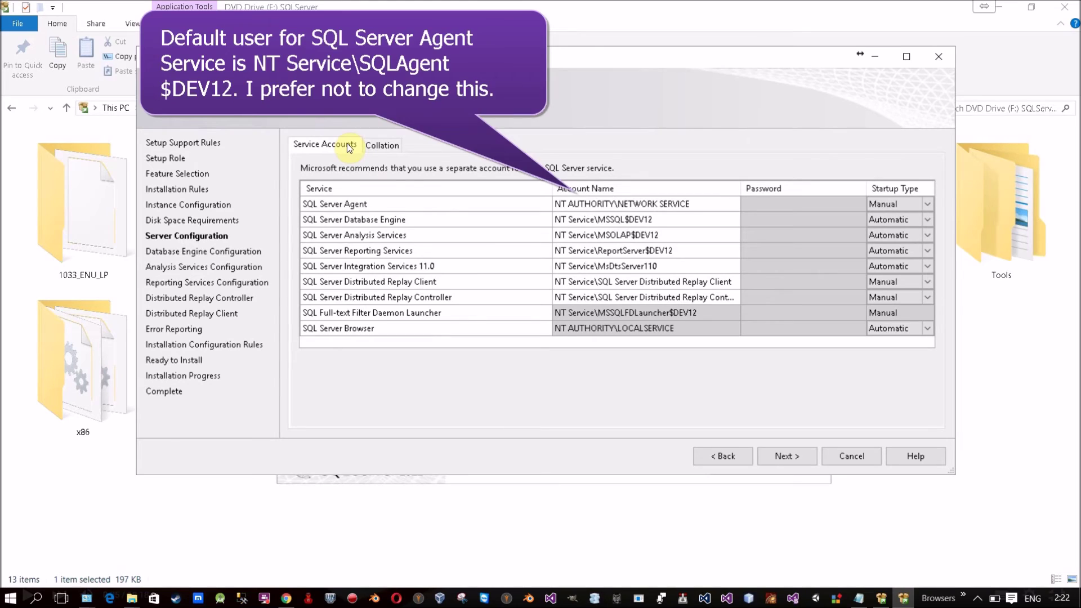
left_click(775, 459)
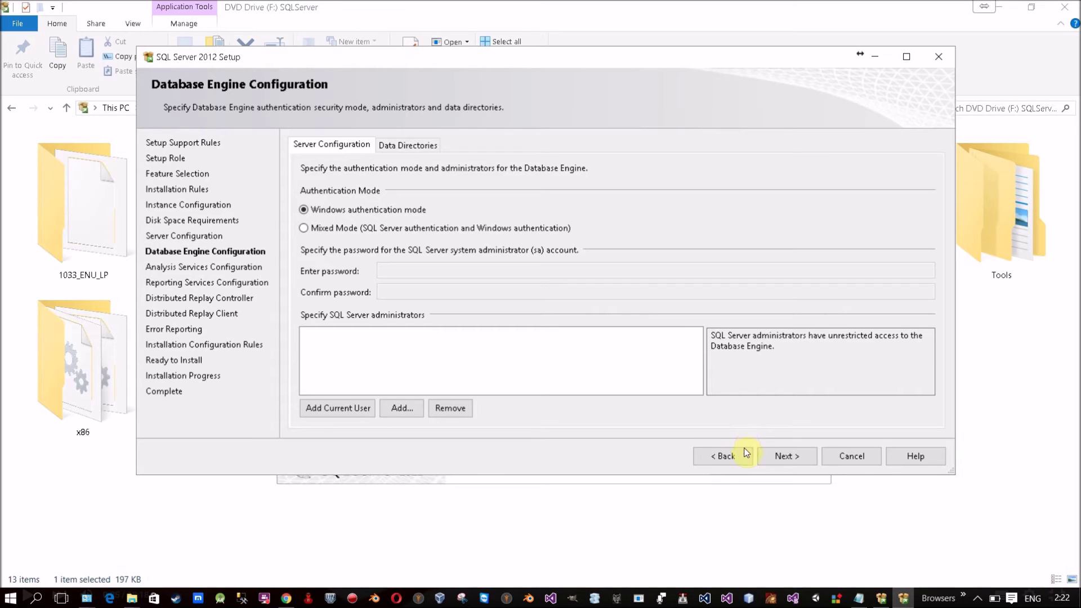
Step: Select Mixed Mode (SQL Server and Windows) authentication for the Database Engine
left_click(494, 230)
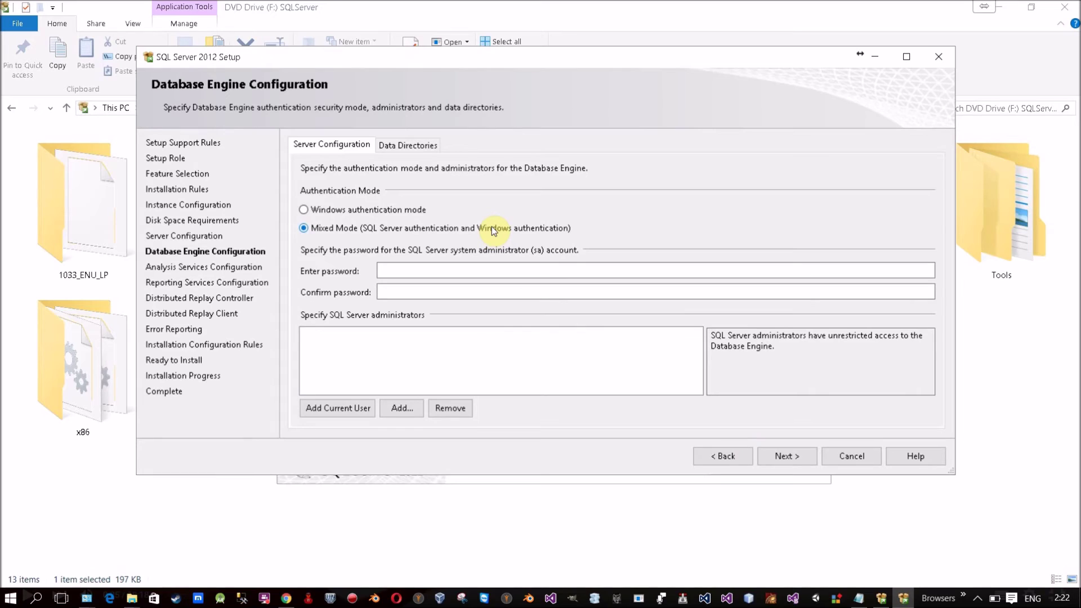
left_click(415, 212)
left_click(412, 229)
left_click(356, 211)
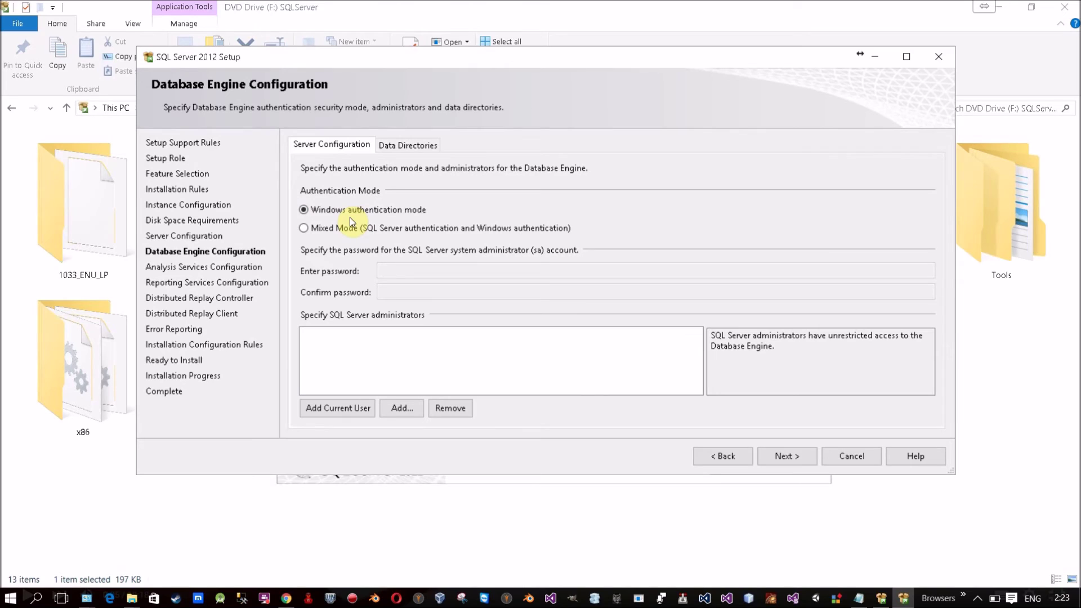
left_click(353, 230)
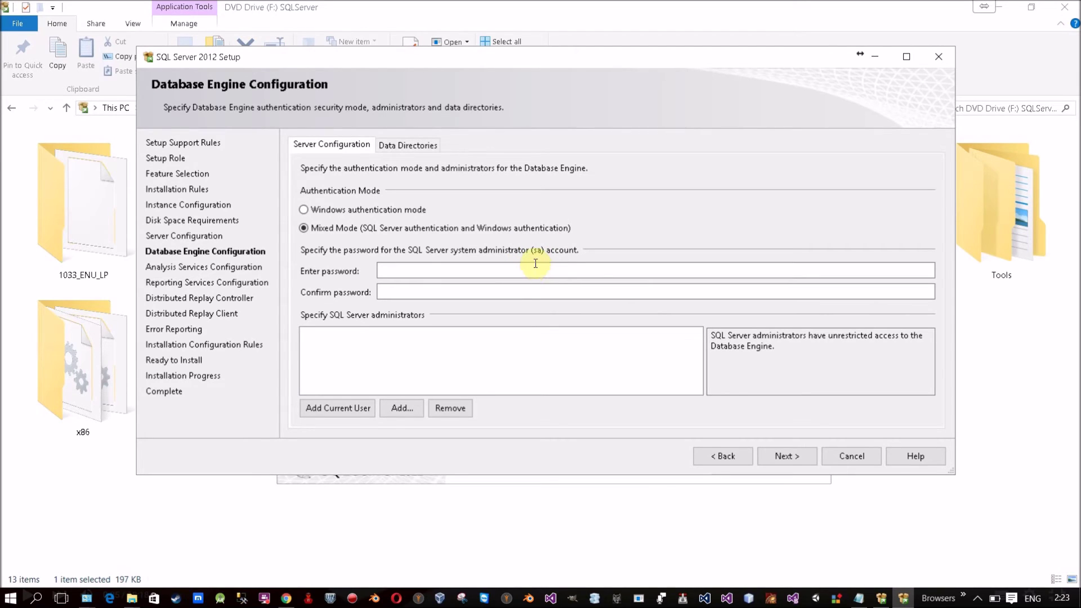
Step: Enter and confirm the sa account password
left_click(531, 266)
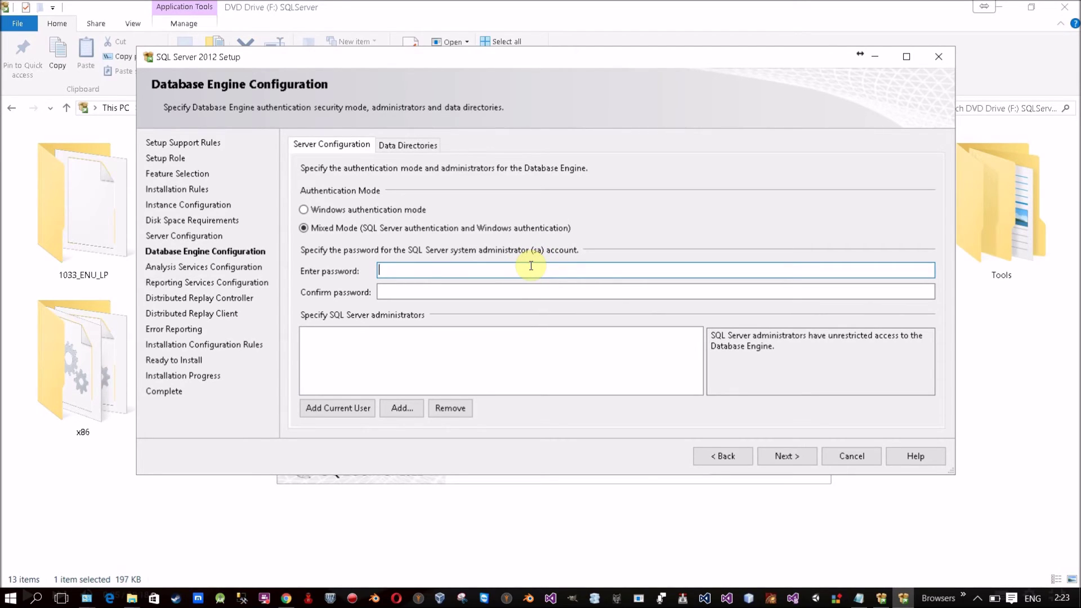
type("123456")
left_click(460, 294)
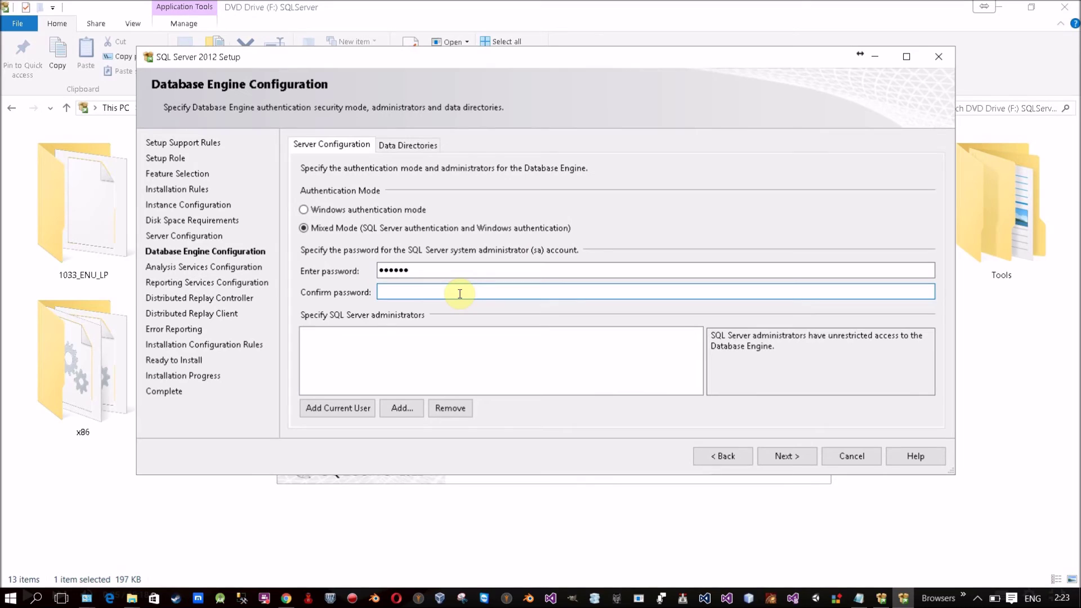
type("123456")
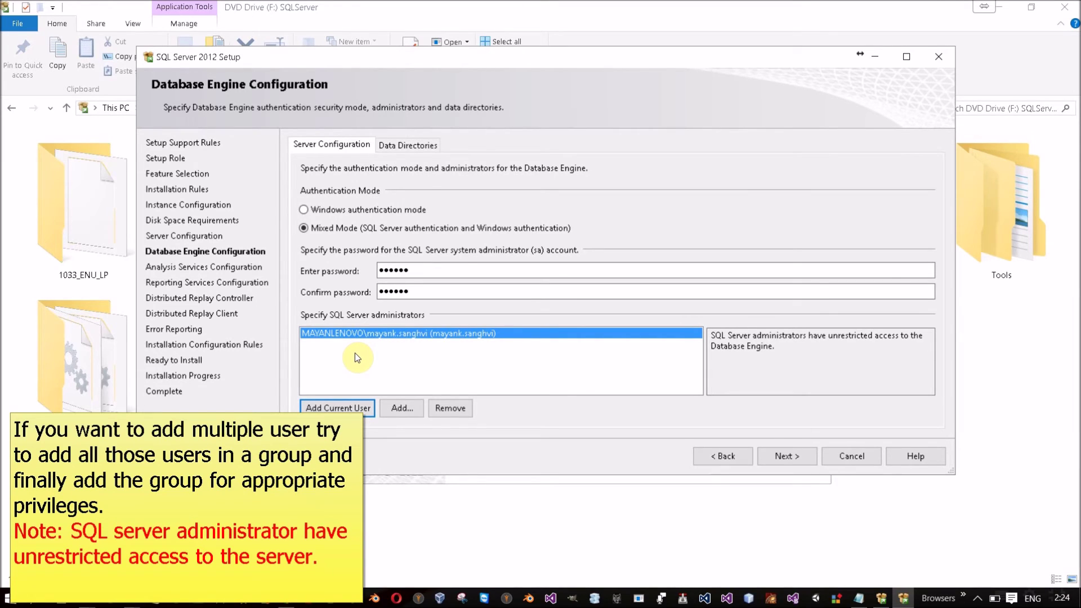
Step: Open the user picker's advanced search and list all available users and groups
left_click(401, 405)
left_click_drag(282, 83, 510, 19)
left_click(686, 12)
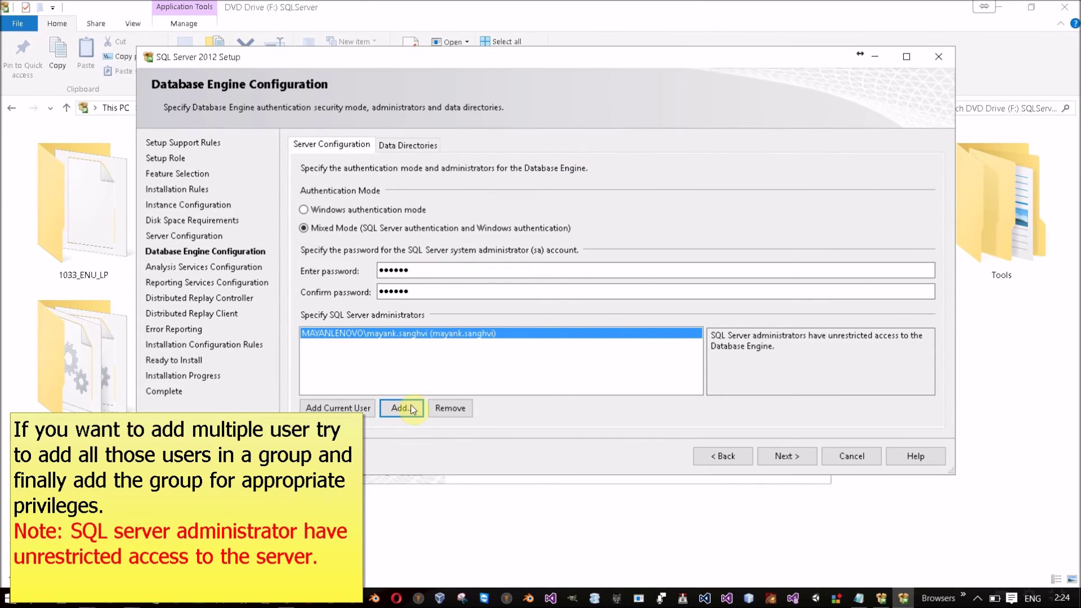
left_click(402, 407)
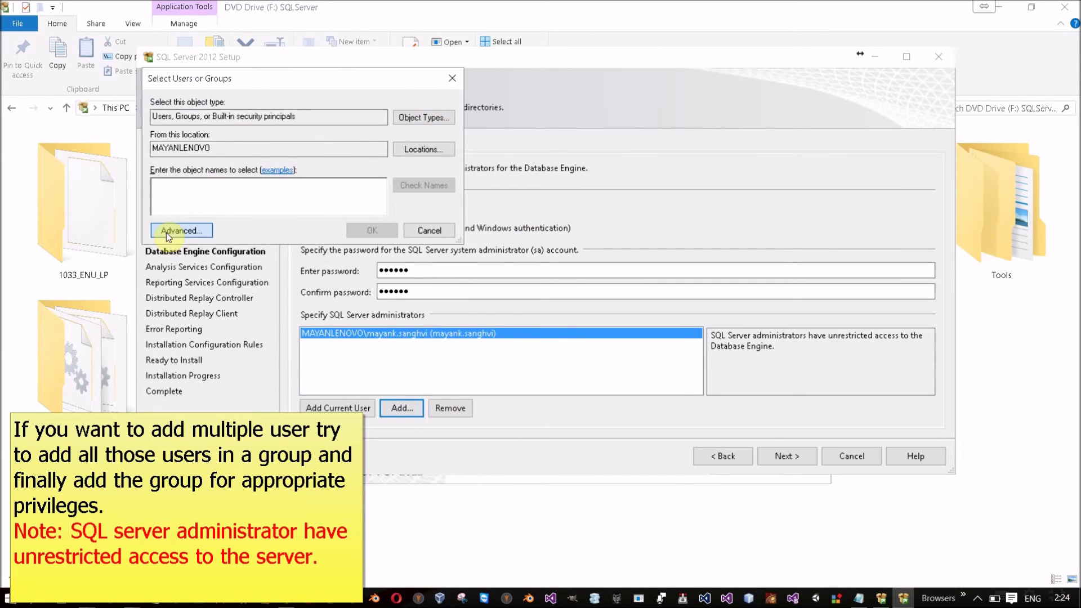
left_click(167, 231)
left_click_drag(403, 101, 536, 47)
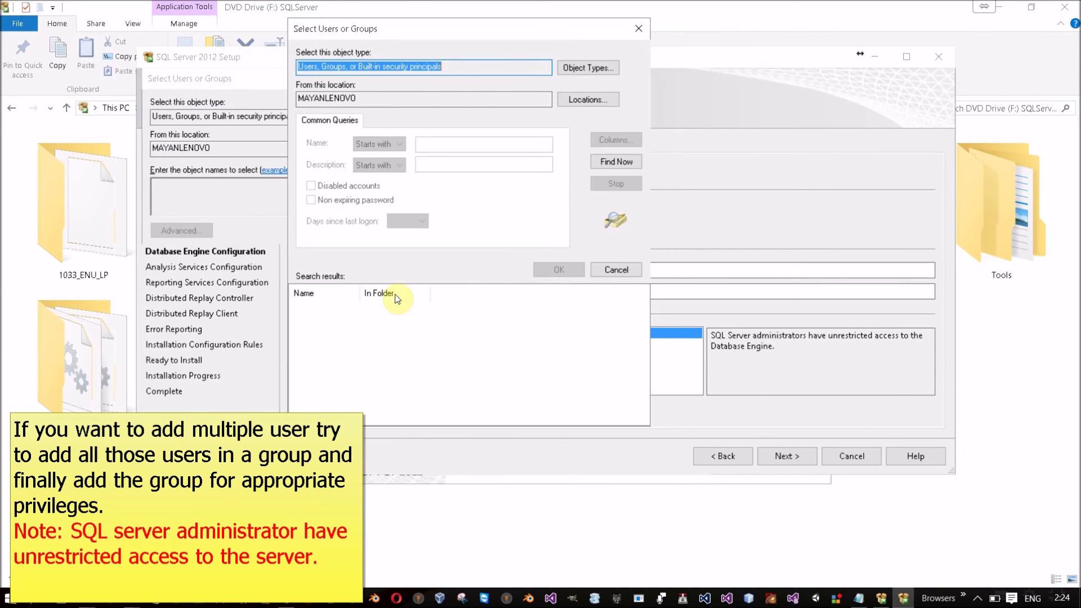
left_click(616, 161)
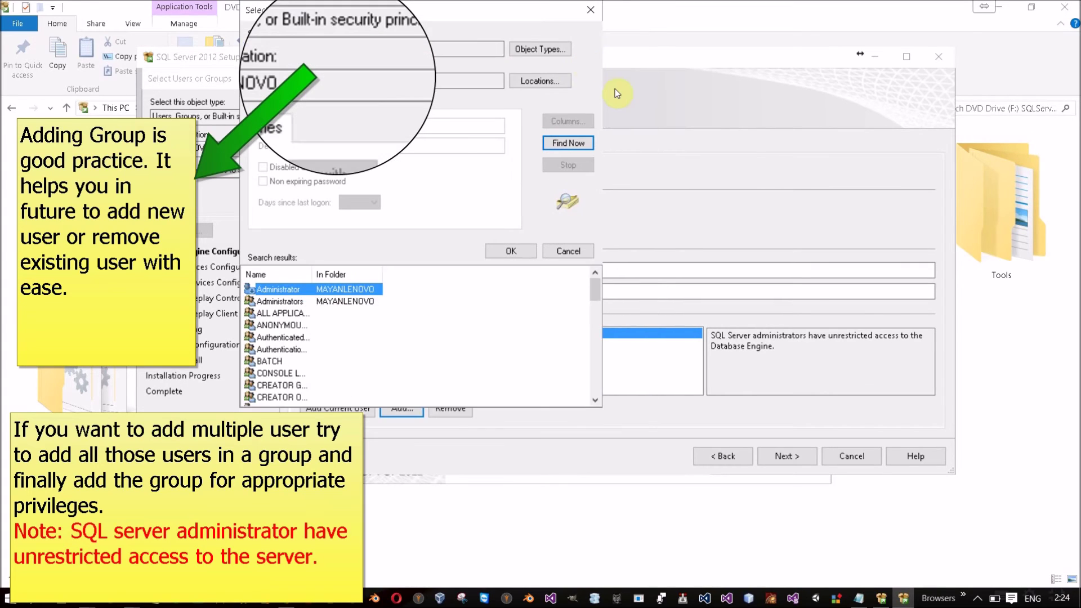
Step: Select two local user accounts from the search results
left_click_drag(793, 132, 943, 134)
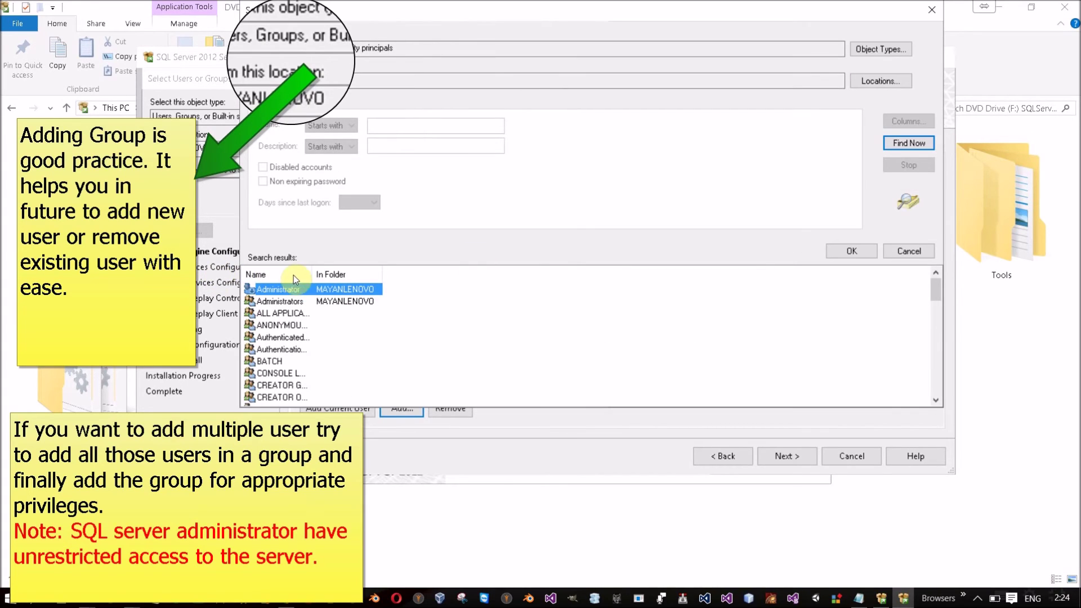
left_click_drag(314, 280, 337, 280)
left_click(305, 359)
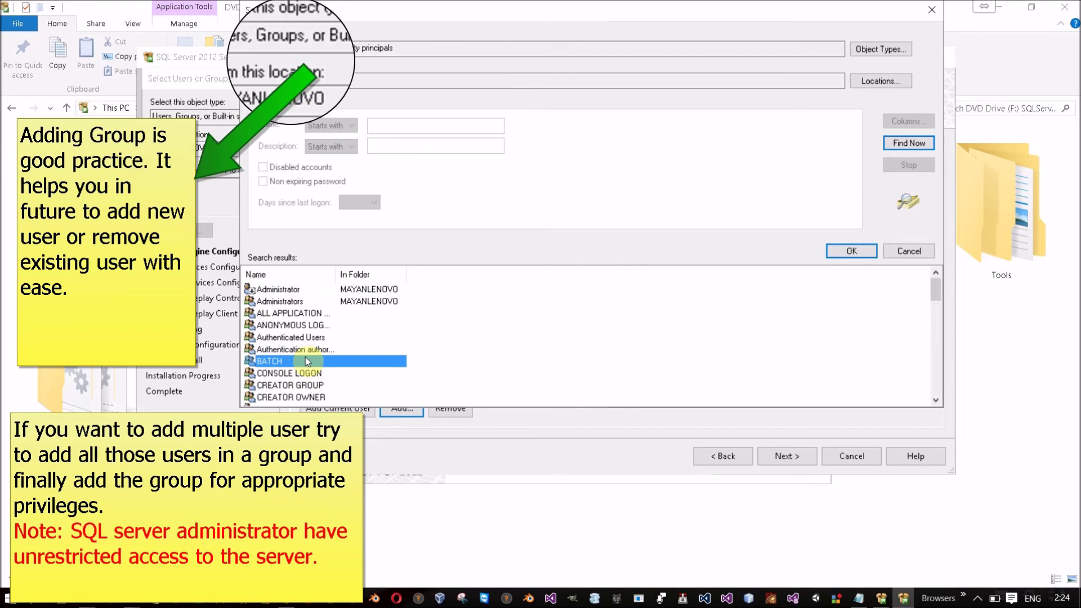
type("po")
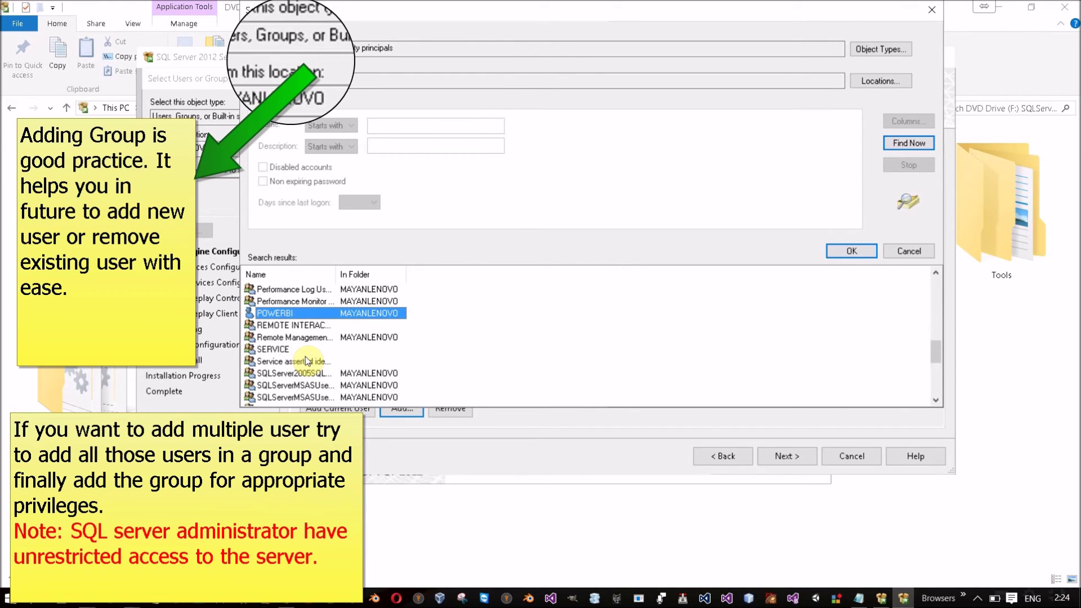
scroll(387, 369, "down", 1)
scroll(385, 370, "down", 2)
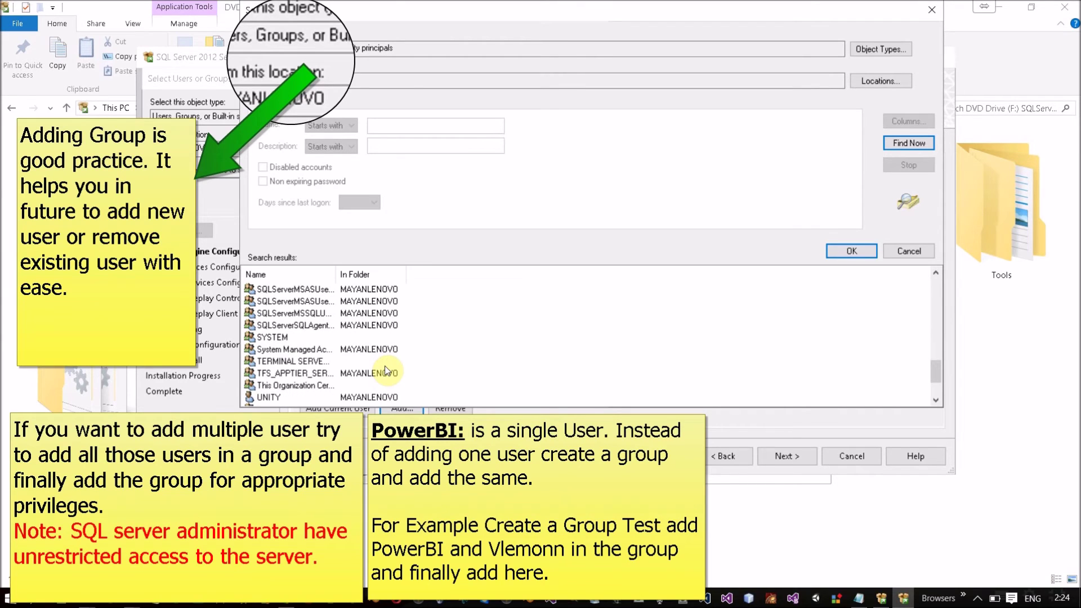
scroll(387, 370, "down", 2)
left_click(282, 362)
scroll(280, 367, "up", 1)
scroll(280, 366, "up", 3)
left_click(275, 325)
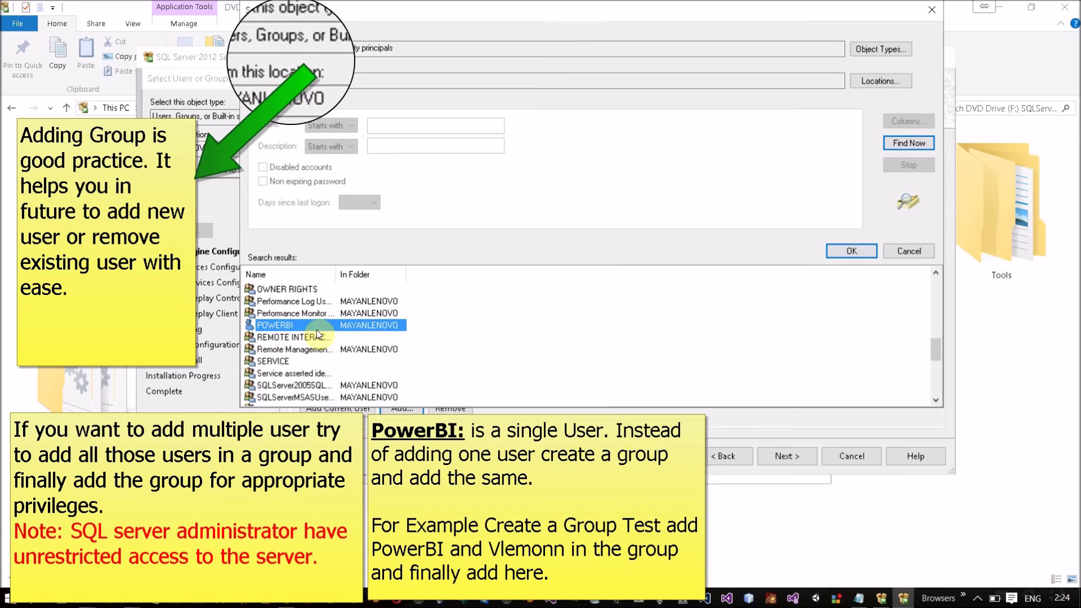
scroll(292, 344, "down", 5)
left_click(293, 363)
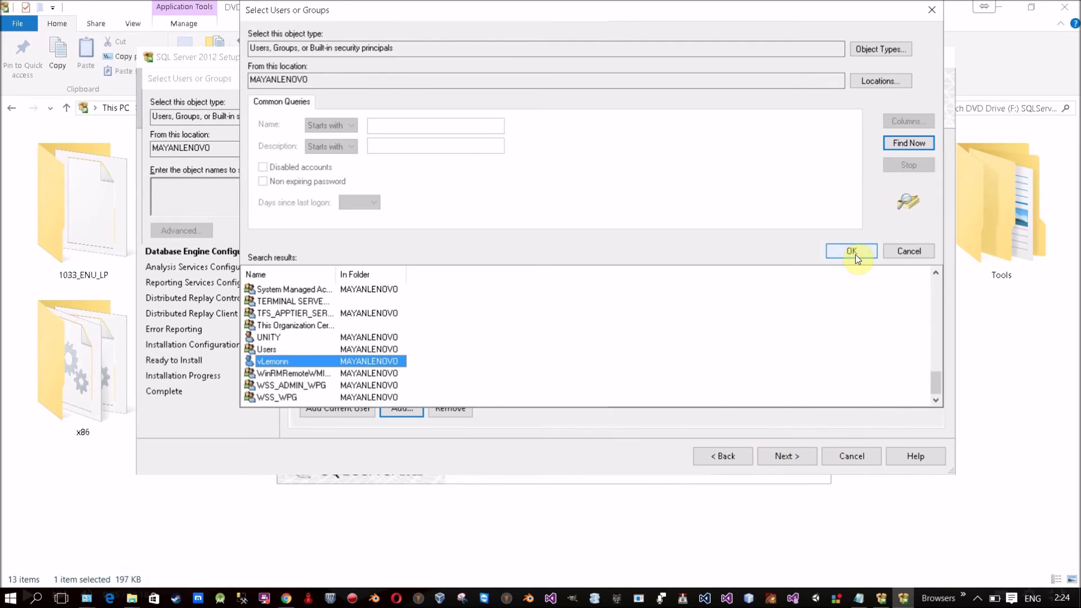
Step: Add both accounts as Database Engine administrators and show the Data Directories settings
left_click(853, 252)
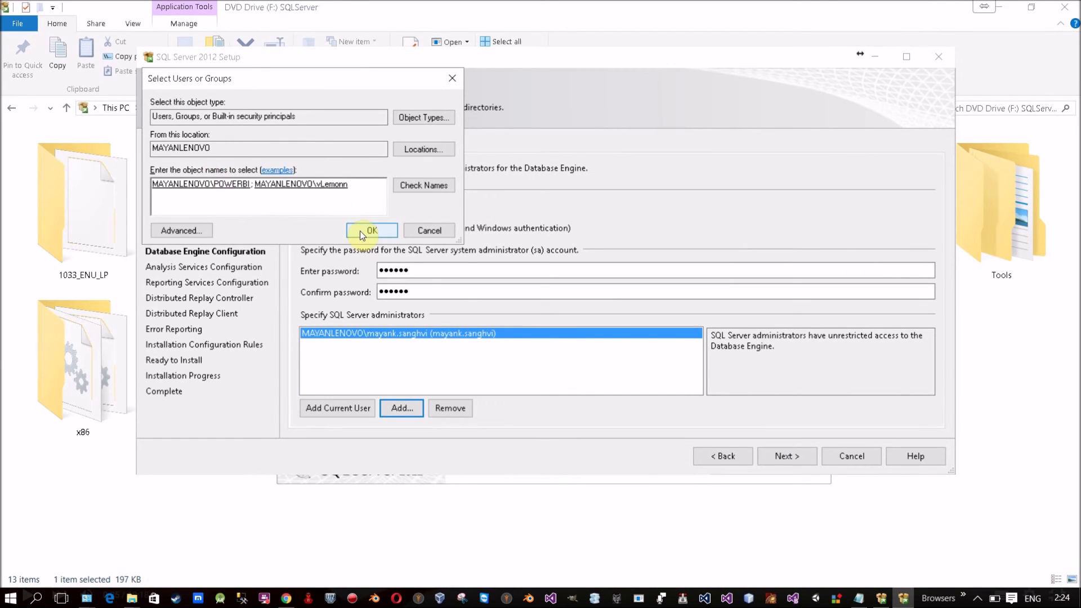
left_click(360, 231)
left_click(356, 345)
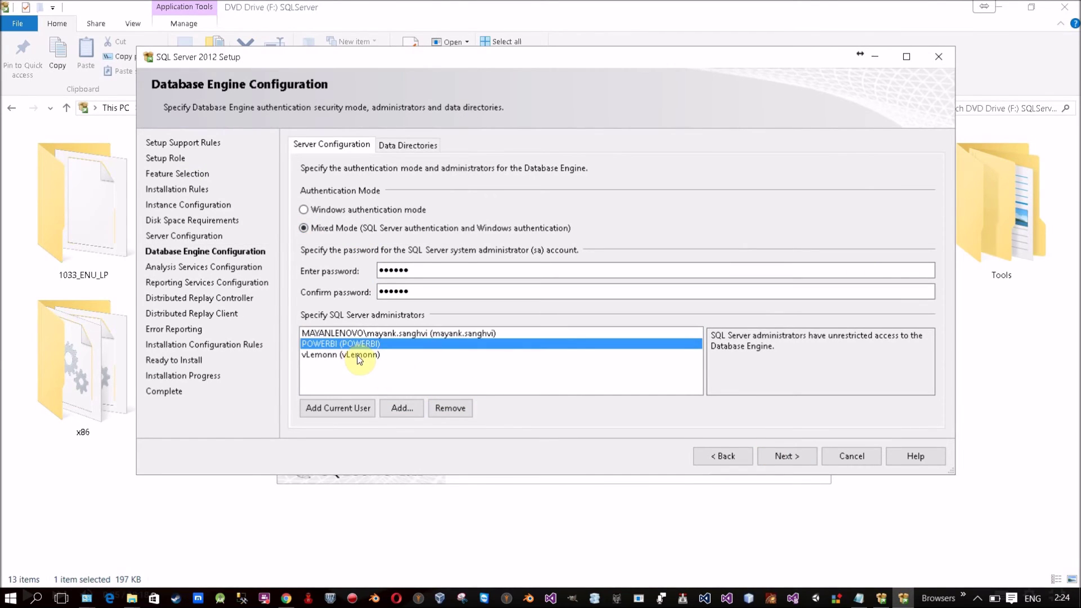
left_click(357, 355, "shift")
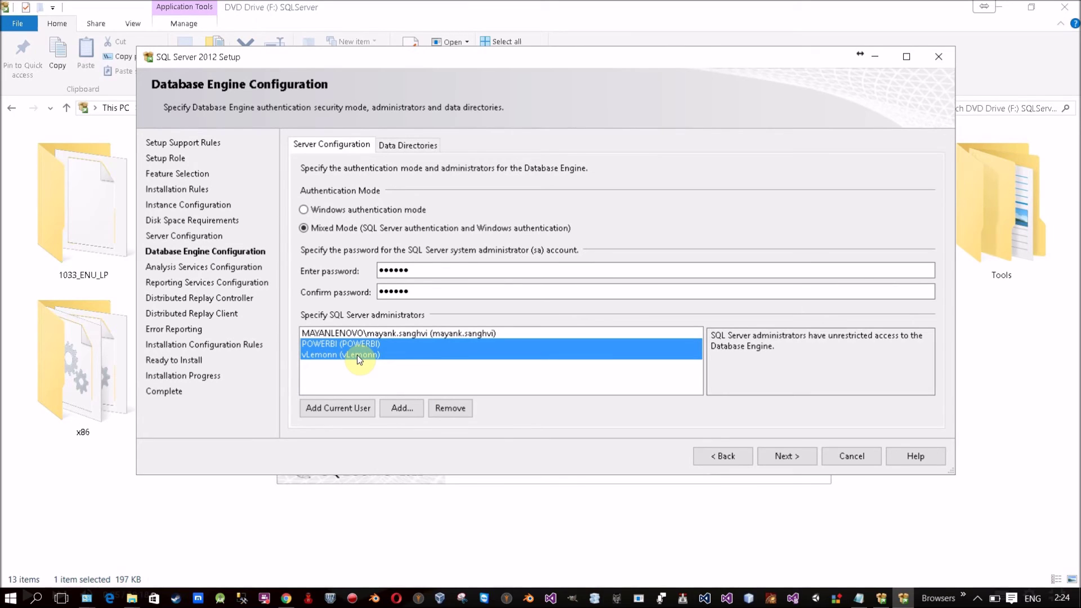
left_click(400, 155)
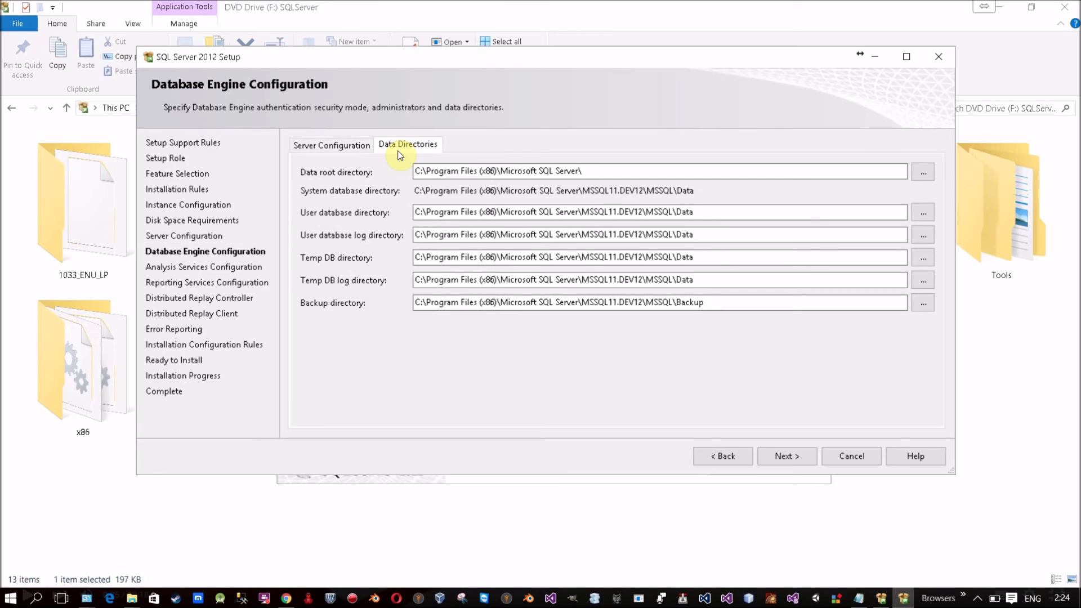
left_click(634, 174)
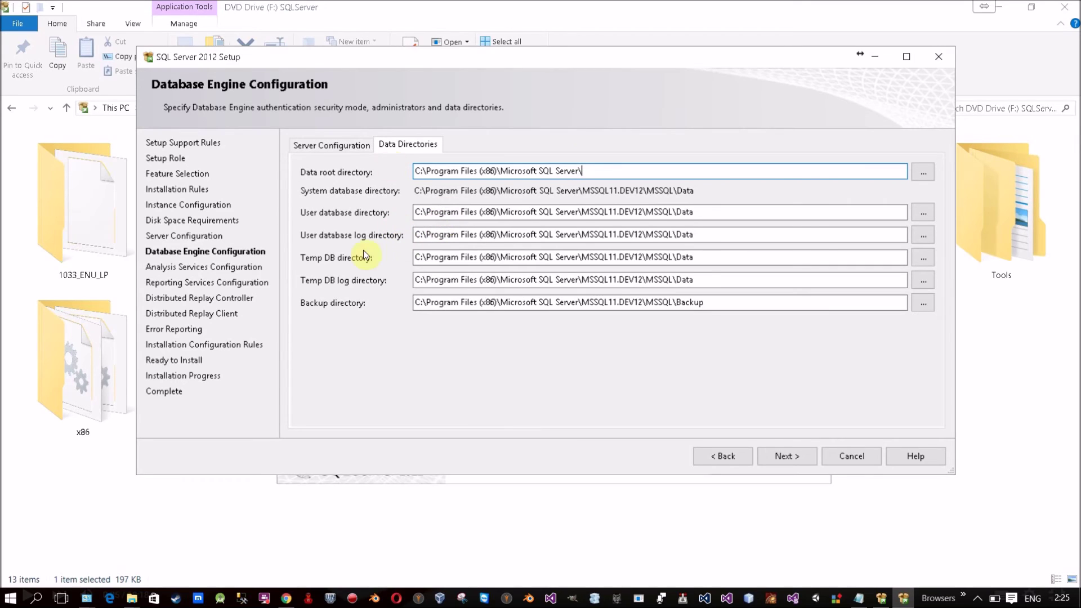
left_click(420, 212)
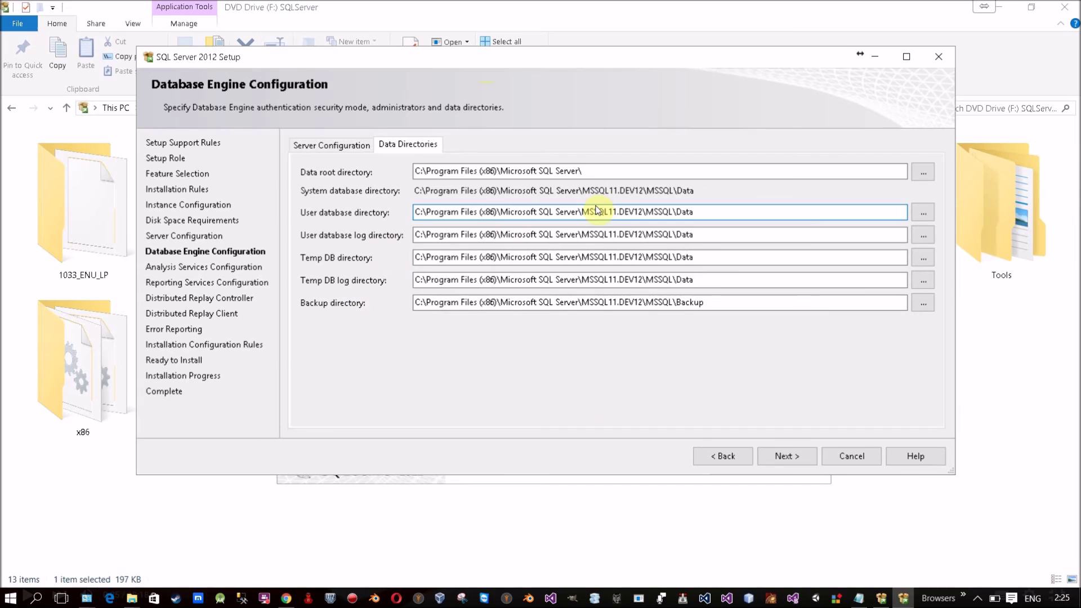
left_click(924, 212)
left_click_drag(672, 272, 681, 324)
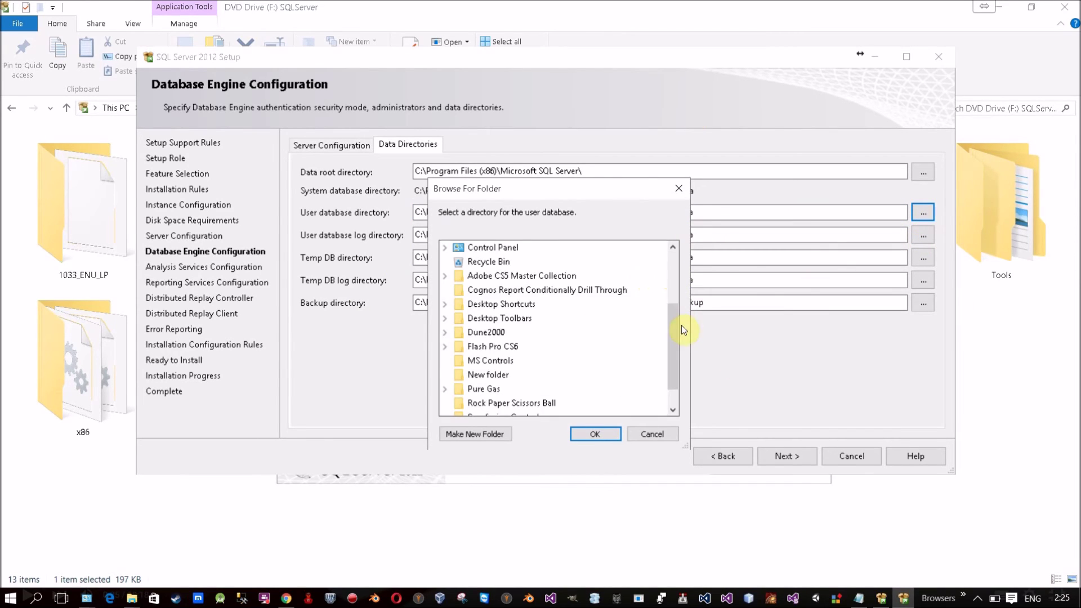
left_click(666, 434)
left_click(360, 146)
left_click(391, 148)
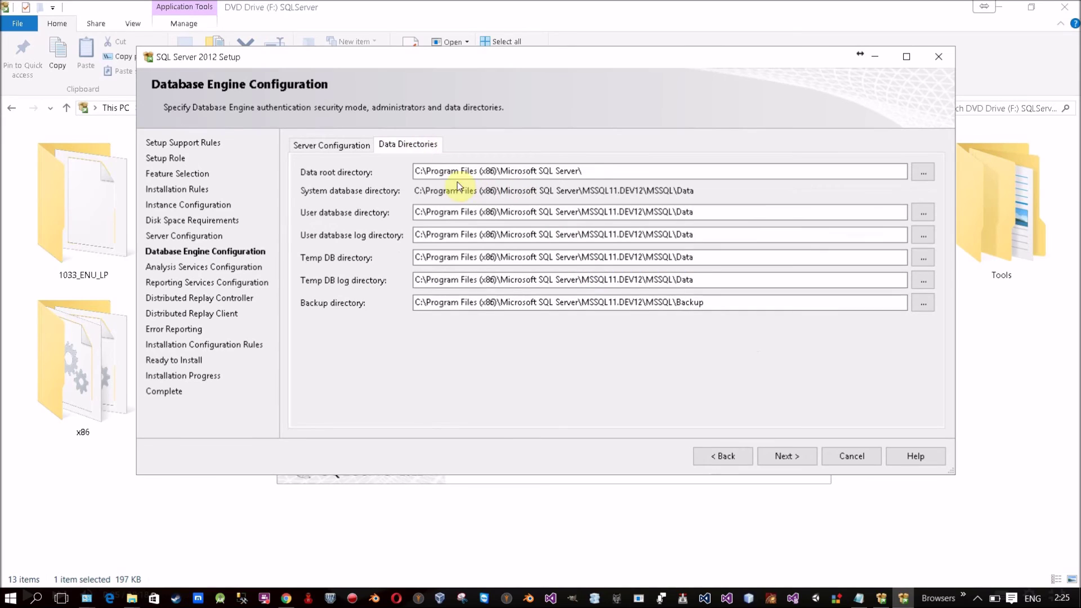
Step: Advance to Analysis Services Configuration and add the current user as administrator
left_click(335, 147)
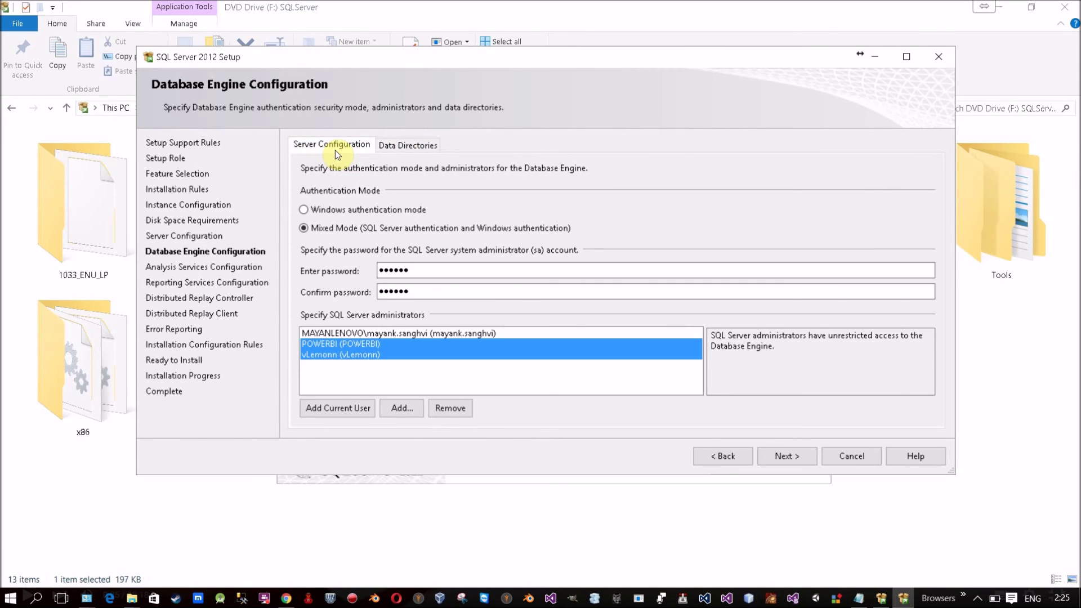
left_click(772, 459)
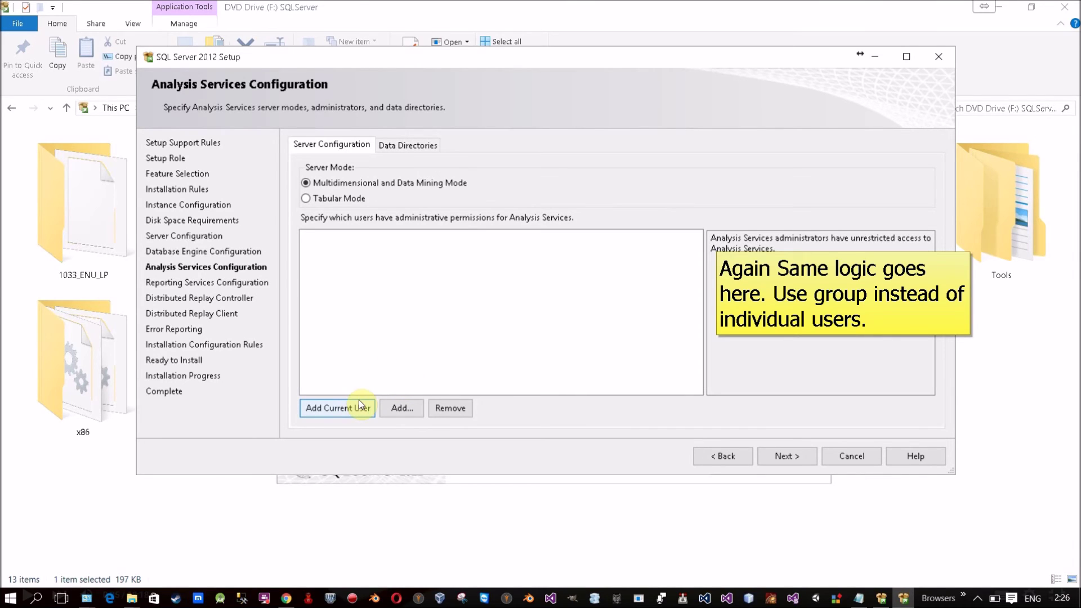
left_click(336, 411)
Step: Review the Analysis Services data directories and continue to Reporting Services configuration
left_click(403, 407)
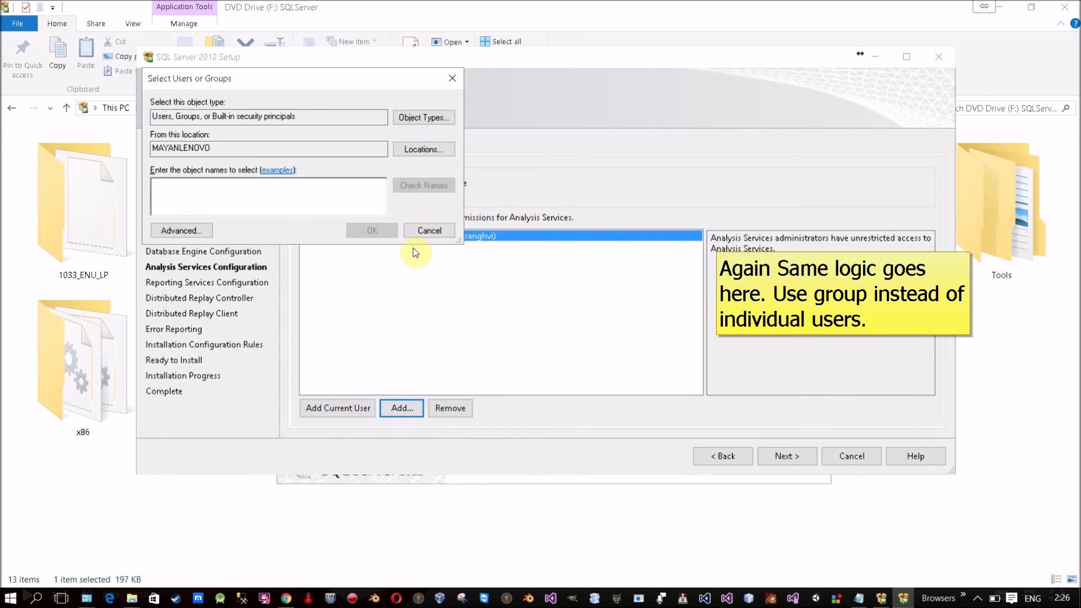
left_click(429, 230)
left_click(408, 144)
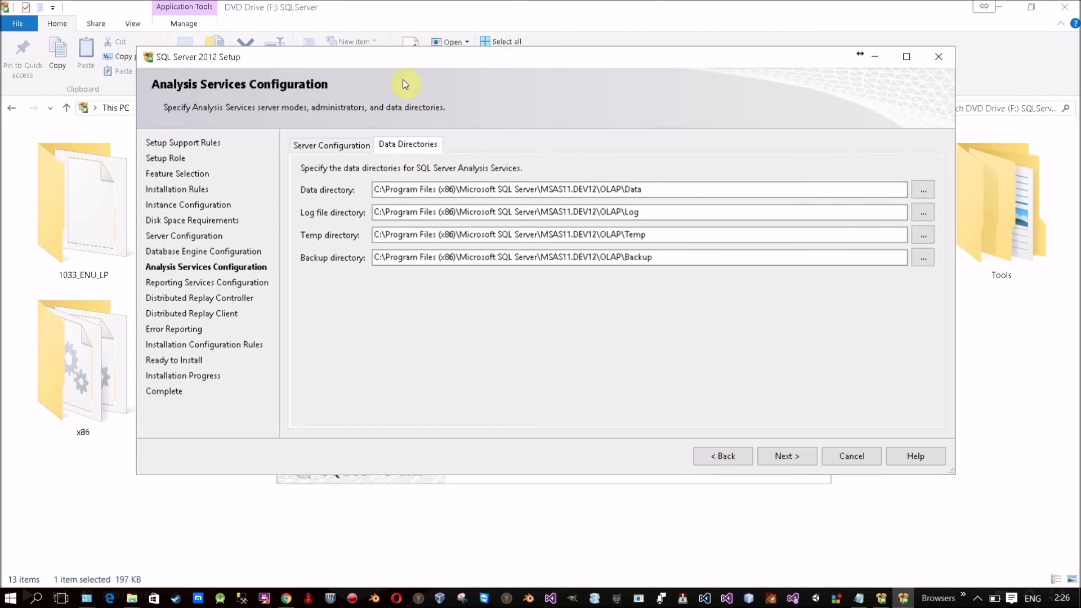
left_click(332, 145)
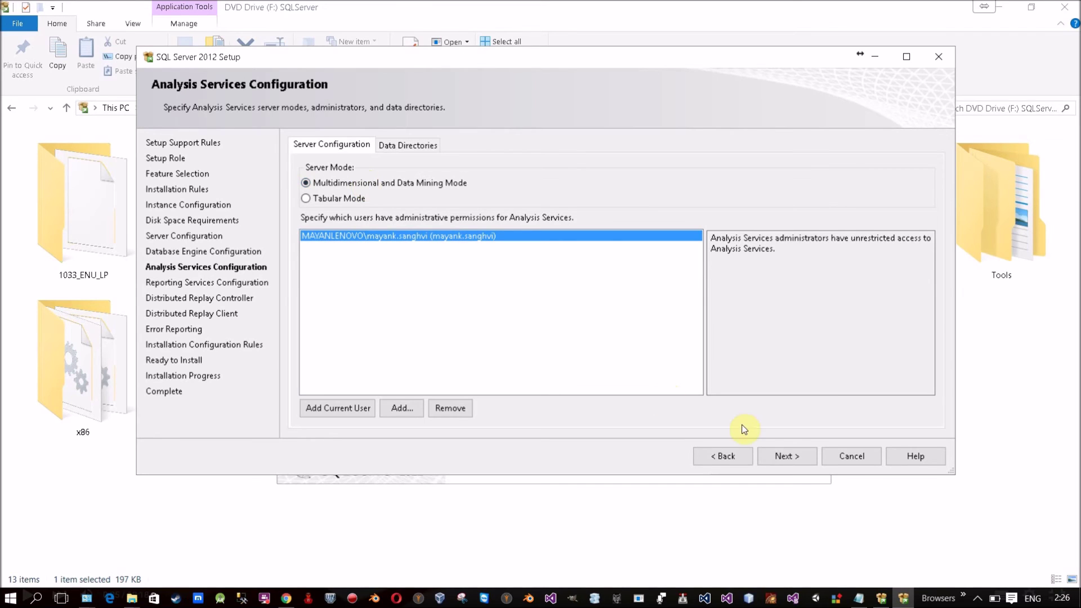
left_click(793, 467)
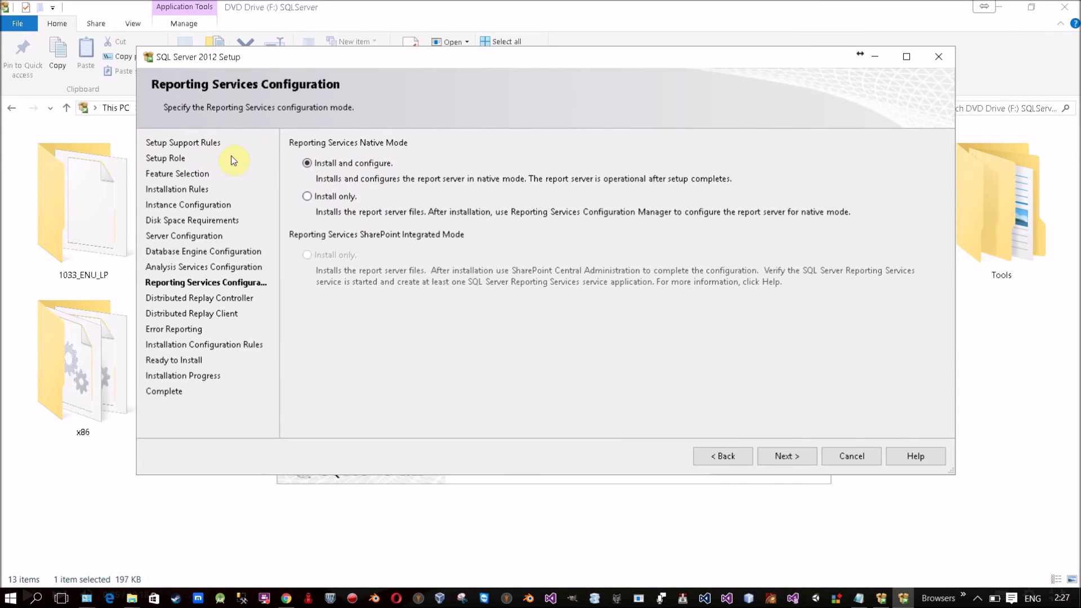
Step: Grant the current user Distributed Replay Controller access, then continue to the Client page
left_click(786, 457)
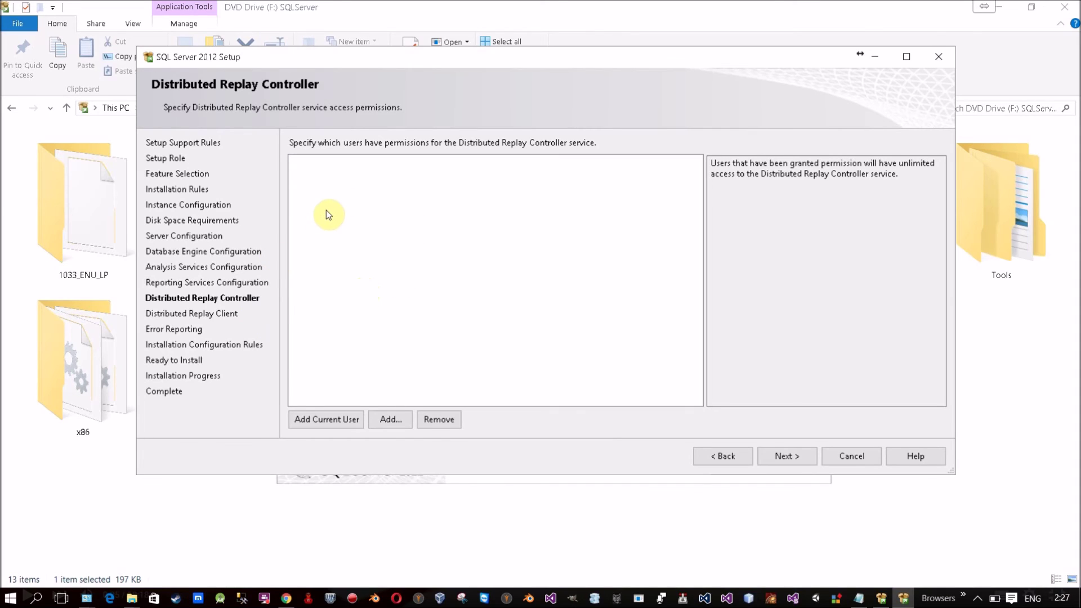
left_click(340, 420)
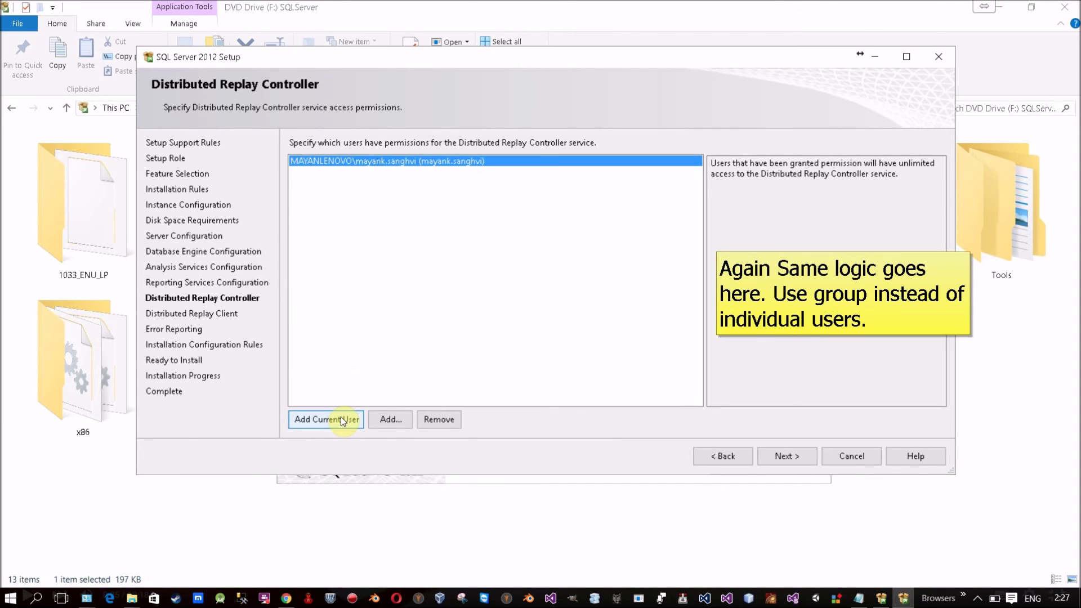
left_click(393, 420)
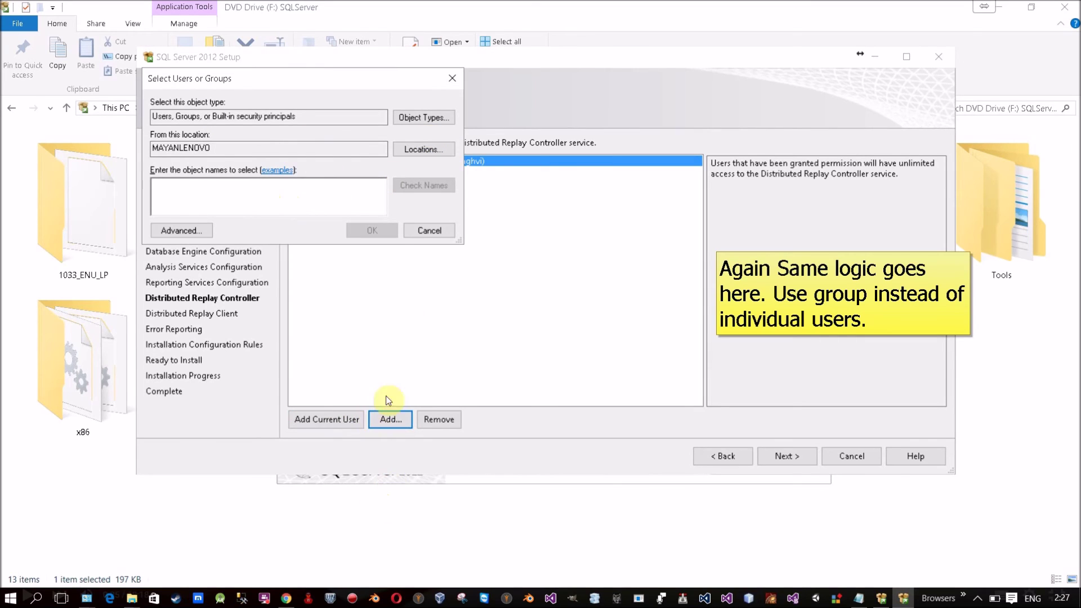
left_click(189, 231)
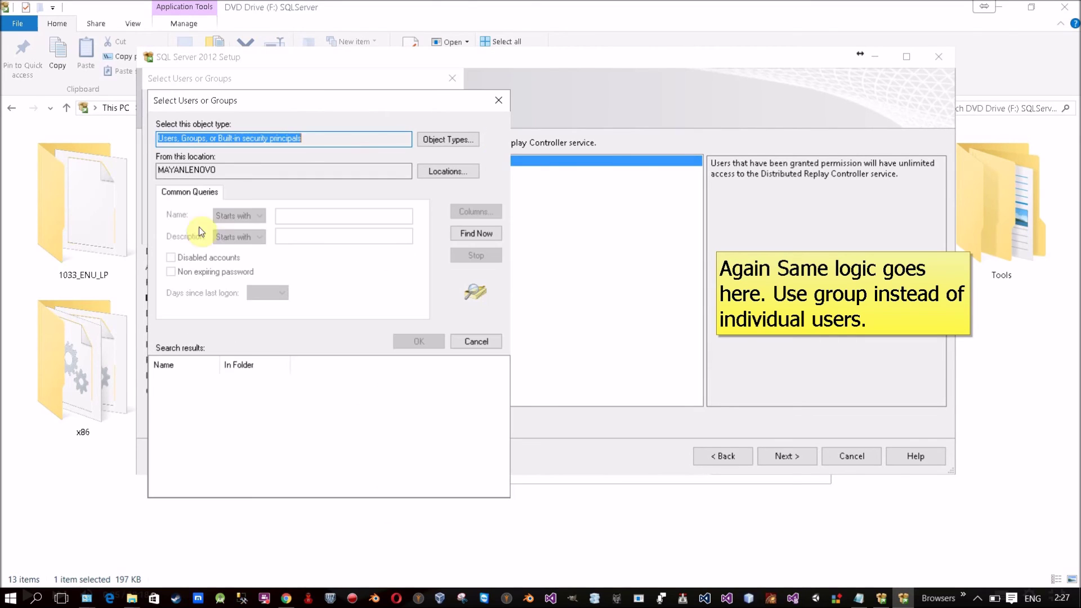
left_click(498, 237)
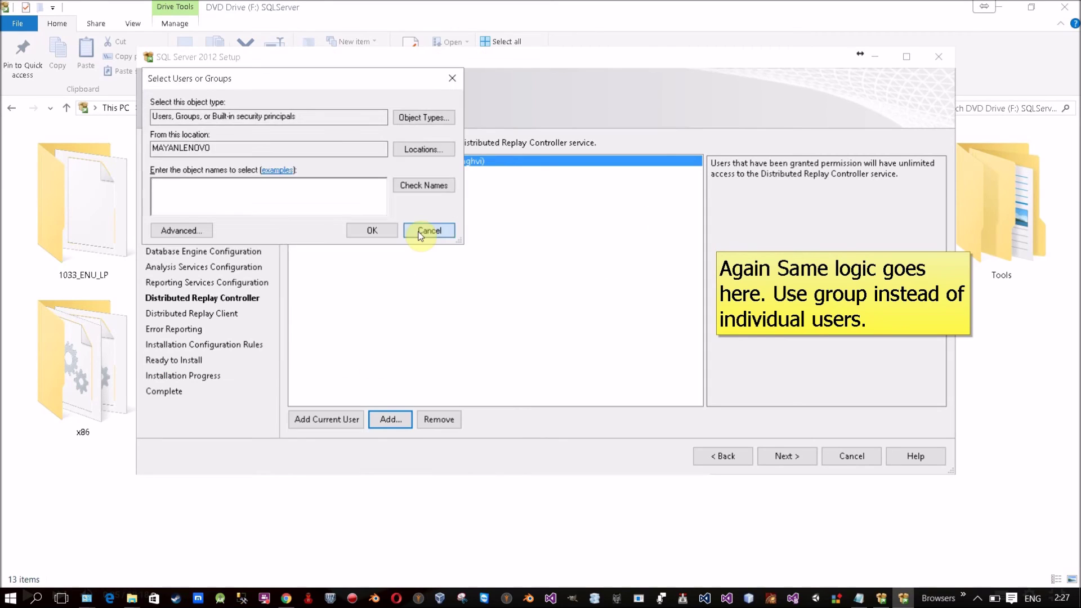
left_click(420, 233)
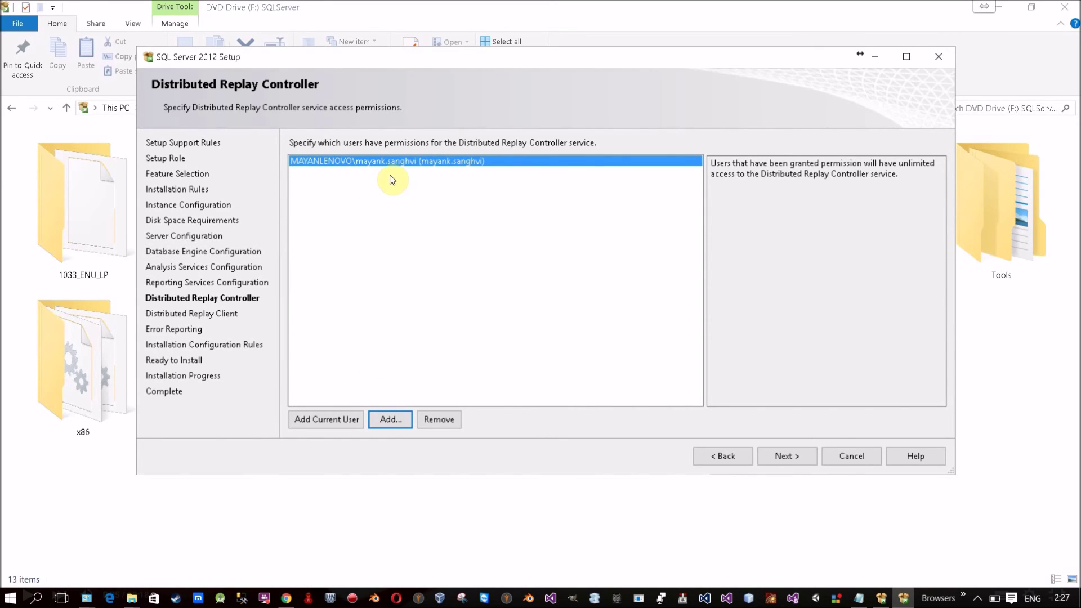
left_click(776, 453)
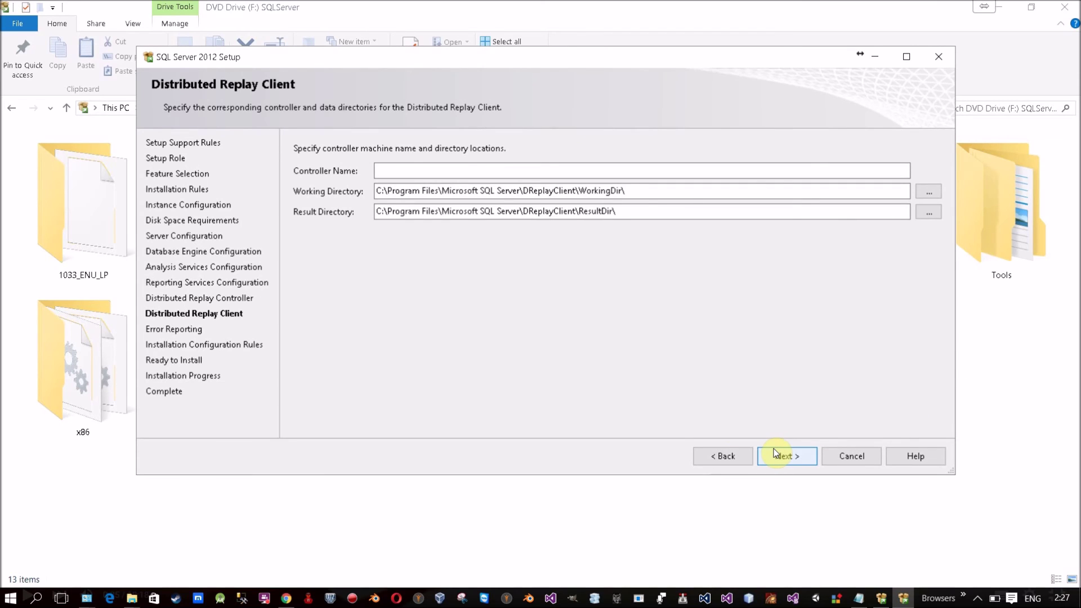
Step: Enter the controller machine name ending in DEV12, keep default directories, and continue
left_click(390, 169)
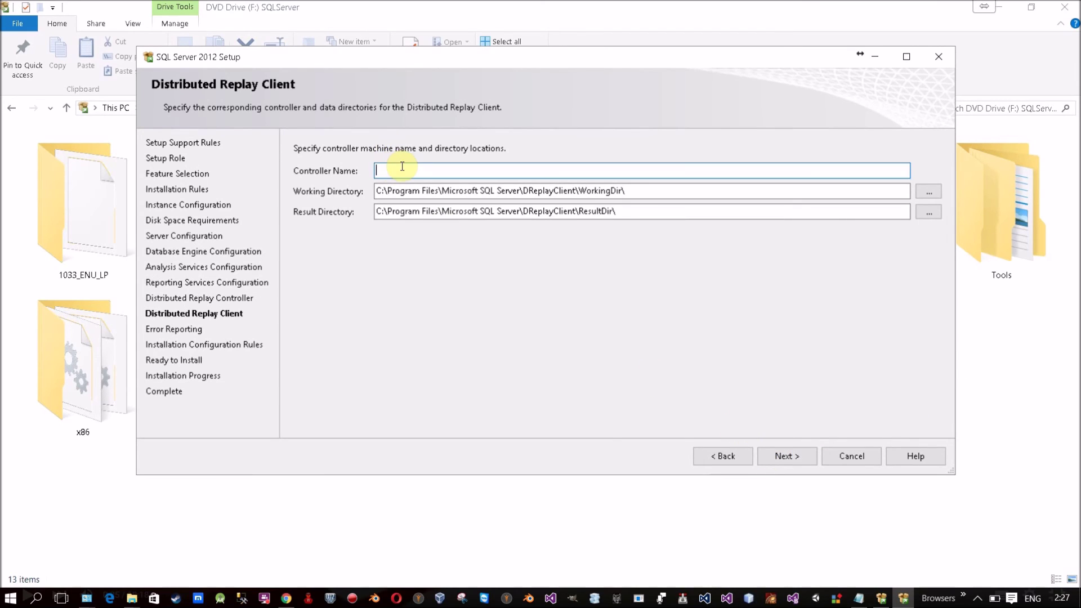
type("MayankDEV12")
left_click_drag(376, 211, 642, 226)
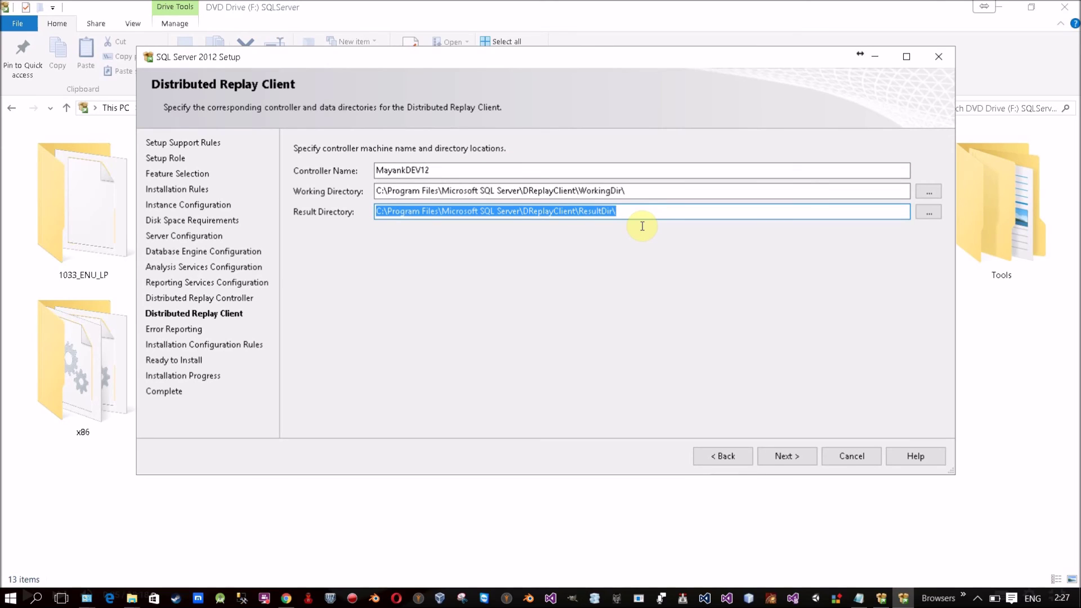
key("shift+Tab")
key("shift+Tab")
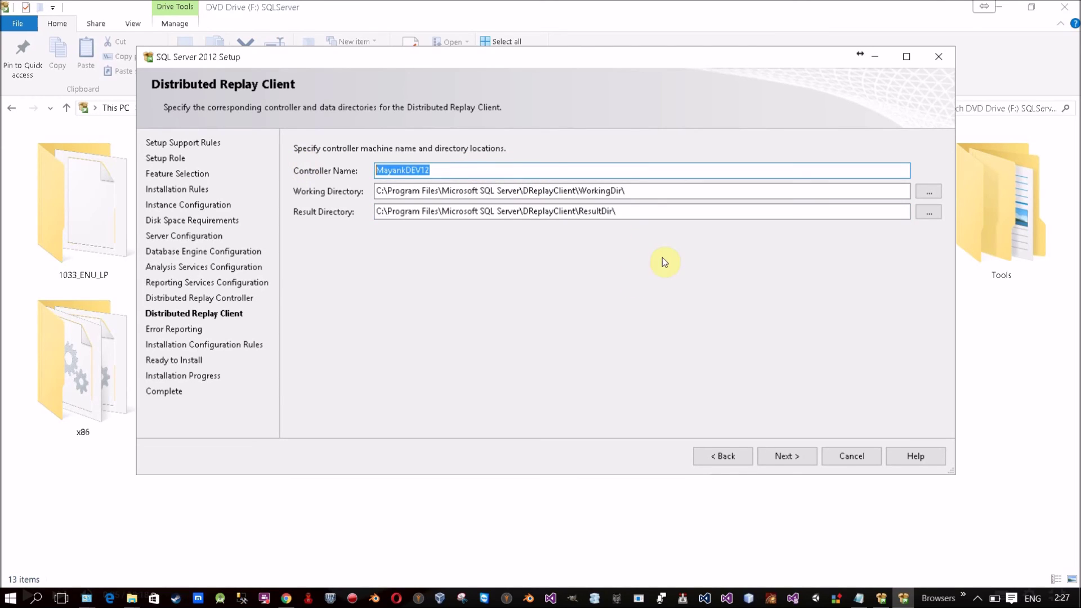
left_click(807, 456)
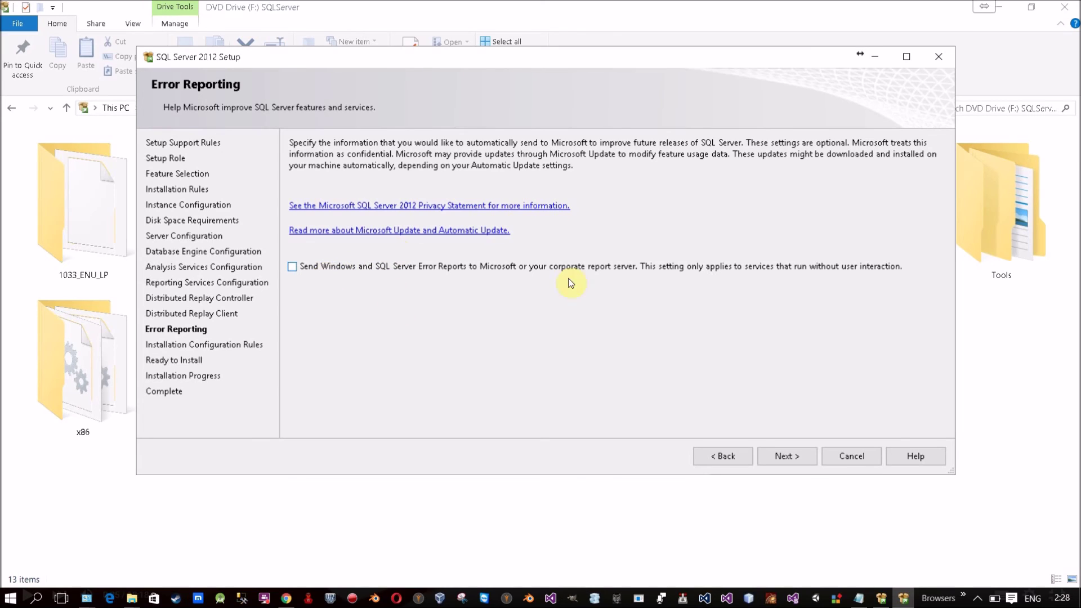
Step: Leave error reporting off, check the configuration rule details, and reach Ready to Install
left_click(796, 456)
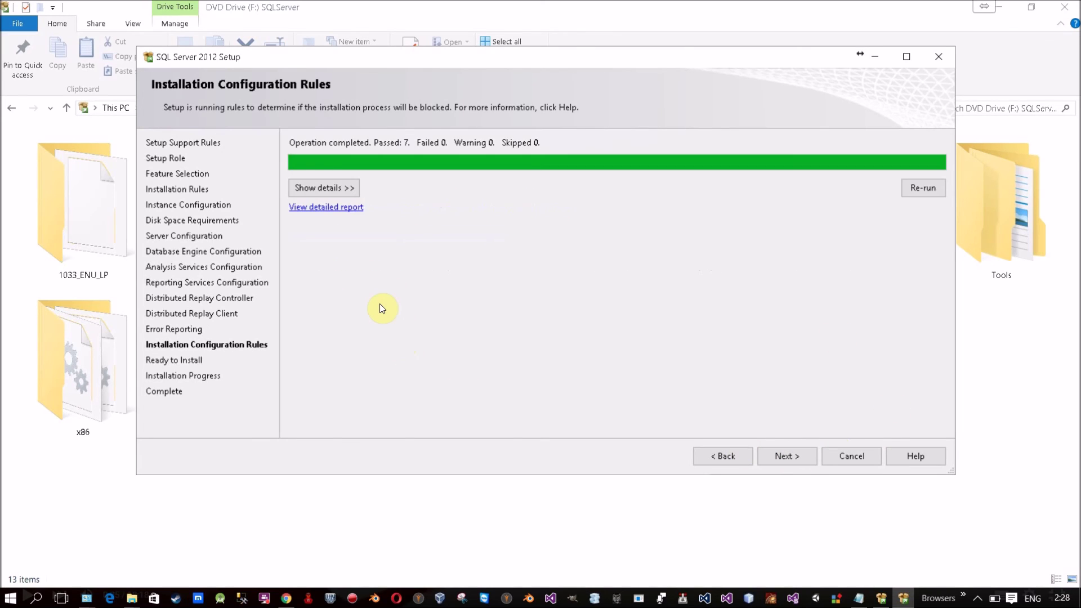
left_click(327, 187)
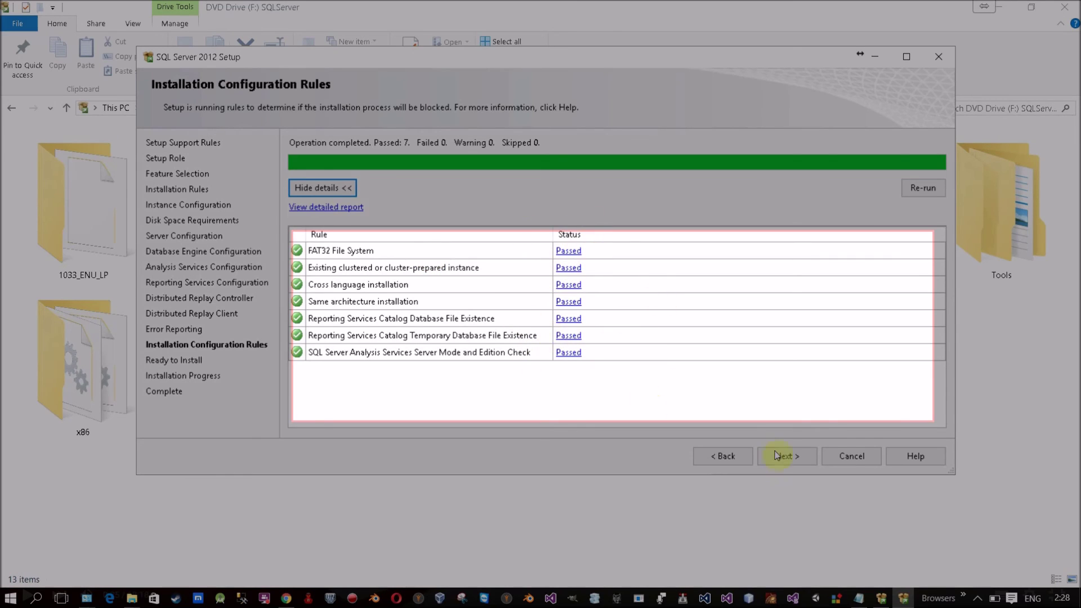
left_click(797, 456)
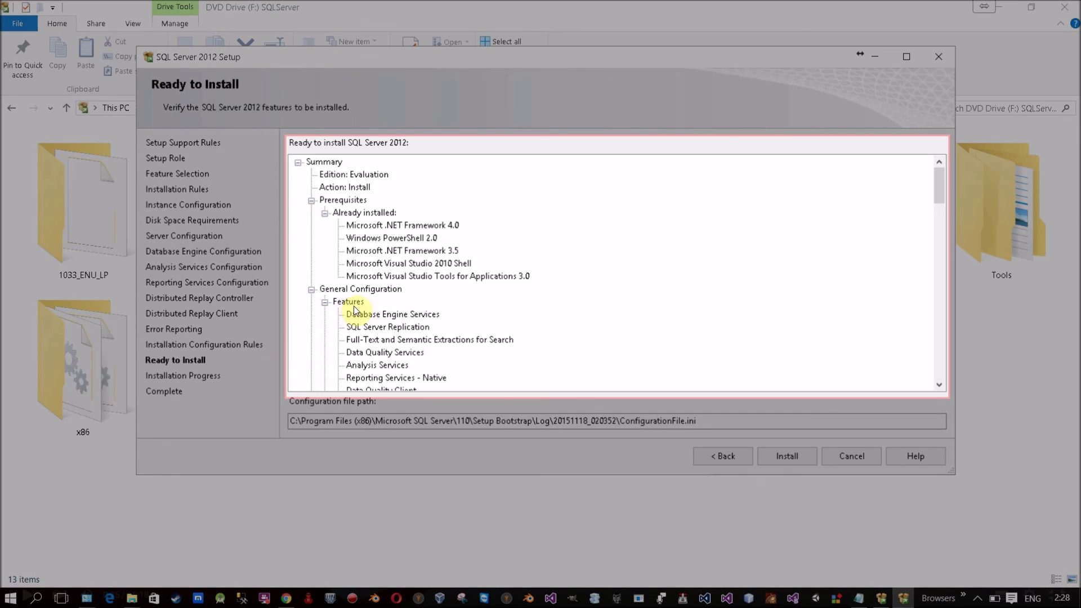
Step: Review the instance and shared WOW64 directories in the summary, then start installing
scroll(346, 255, "down", 9)
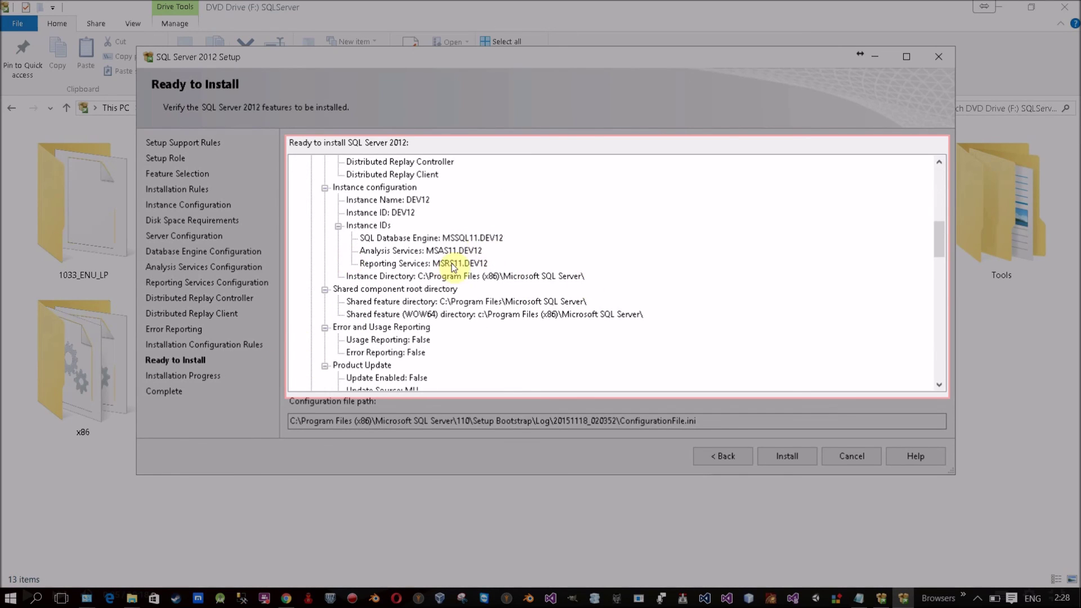
left_click(476, 275)
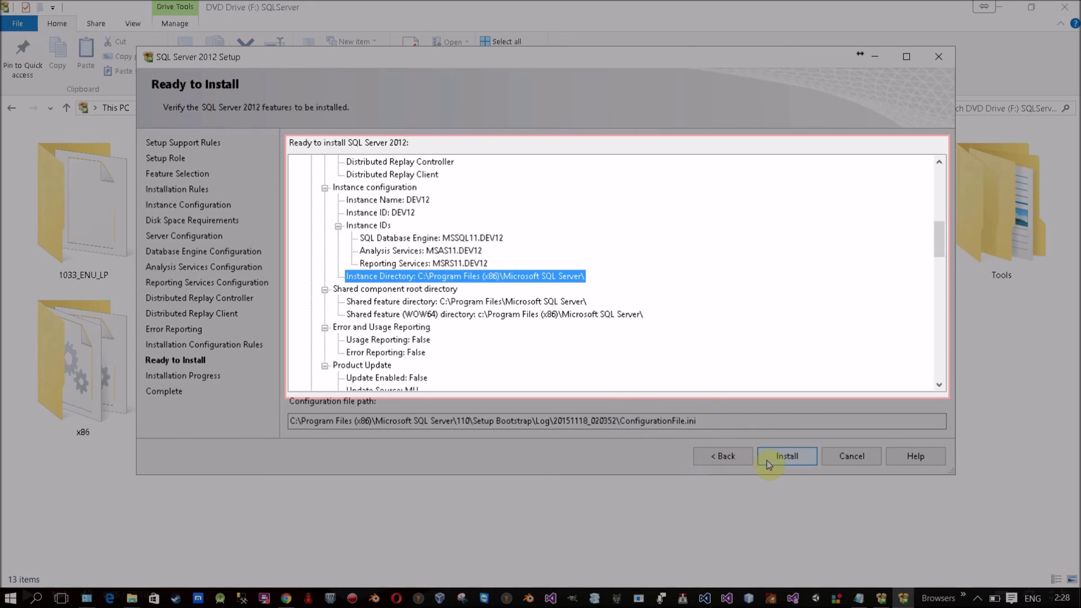
left_click(539, 318)
scroll(539, 318, "down", 3)
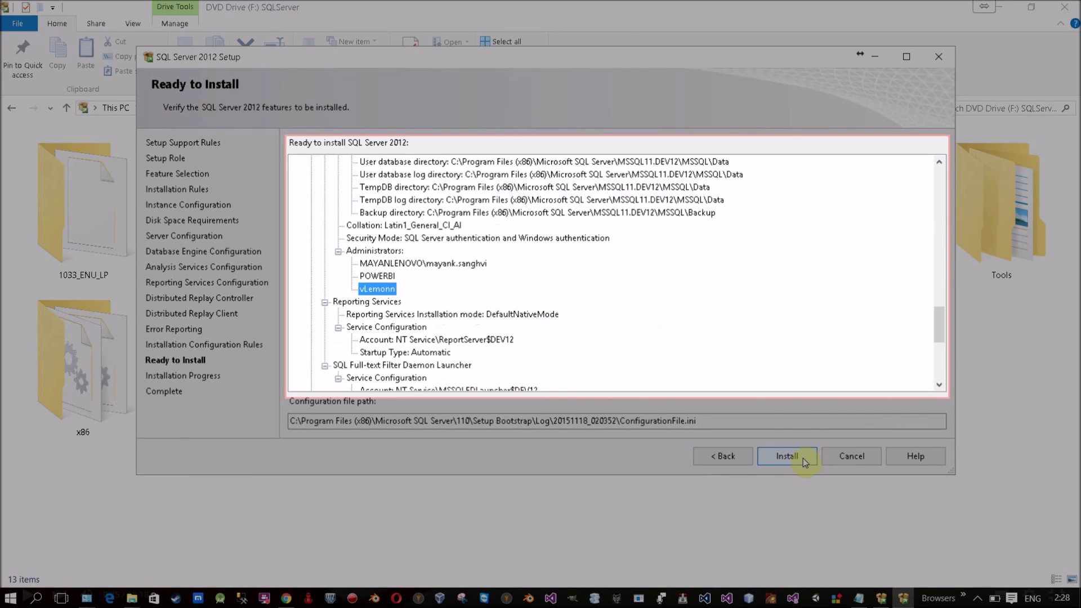
left_click(778, 454)
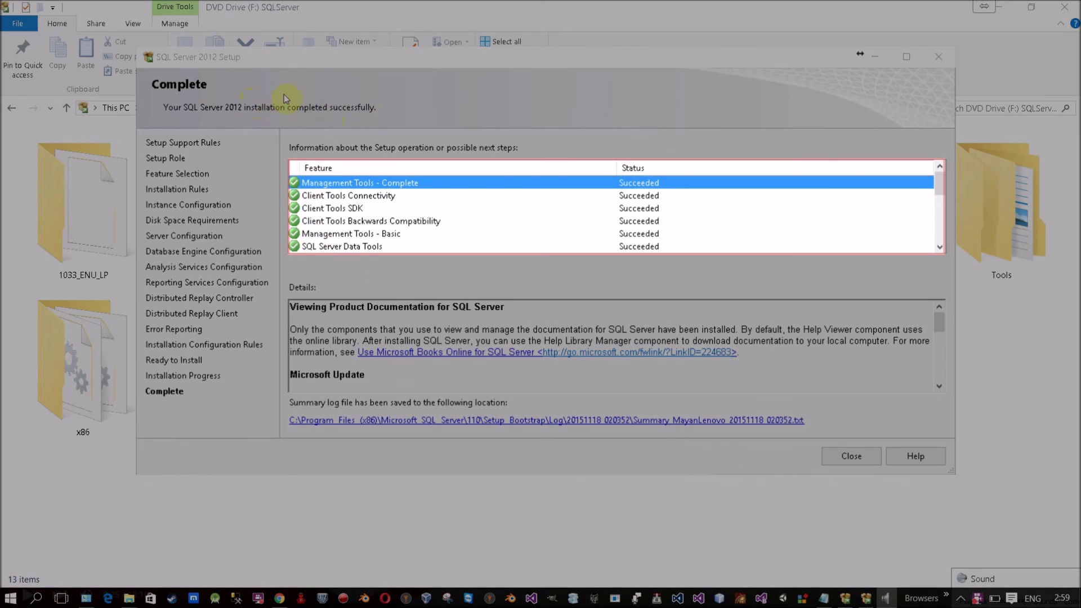
Step: Confirm Client Tools Connectivity, Client Tools SDK, Data Tools and others Succeeded, then close setup
left_click(314, 170)
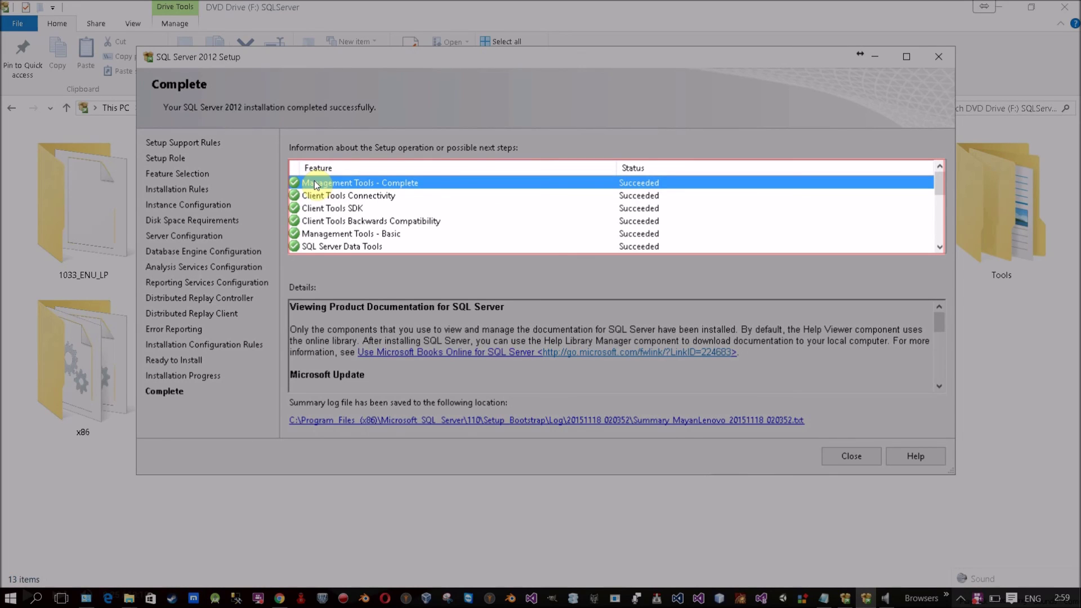
left_click(320, 197)
left_click(330, 209)
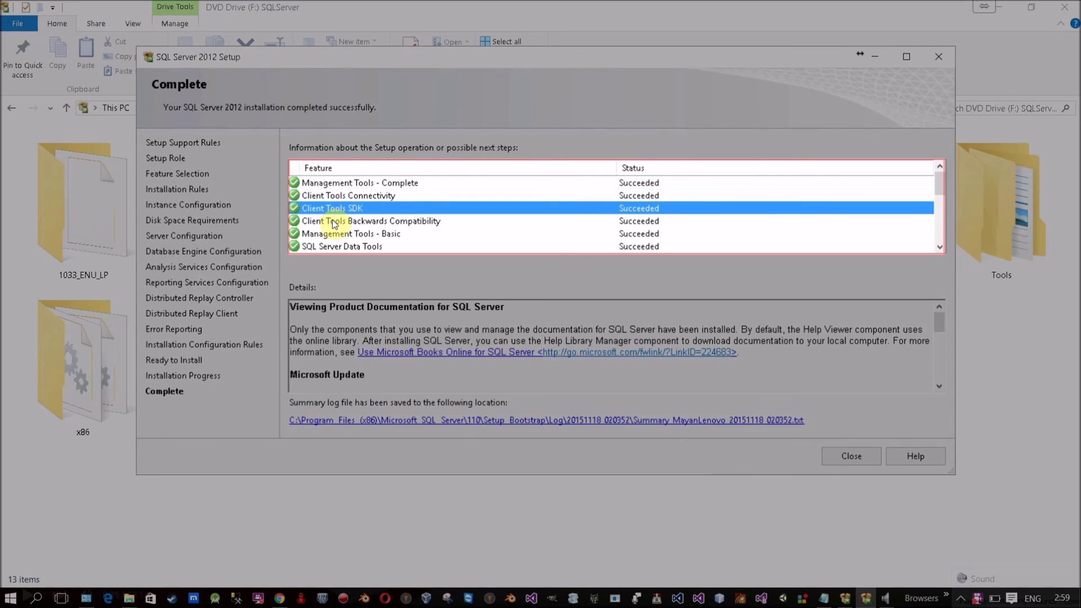
left_click(335, 247)
scroll(441, 251, "down", 4)
scroll(439, 256, "up", 4)
scroll(441, 256, "down", 1)
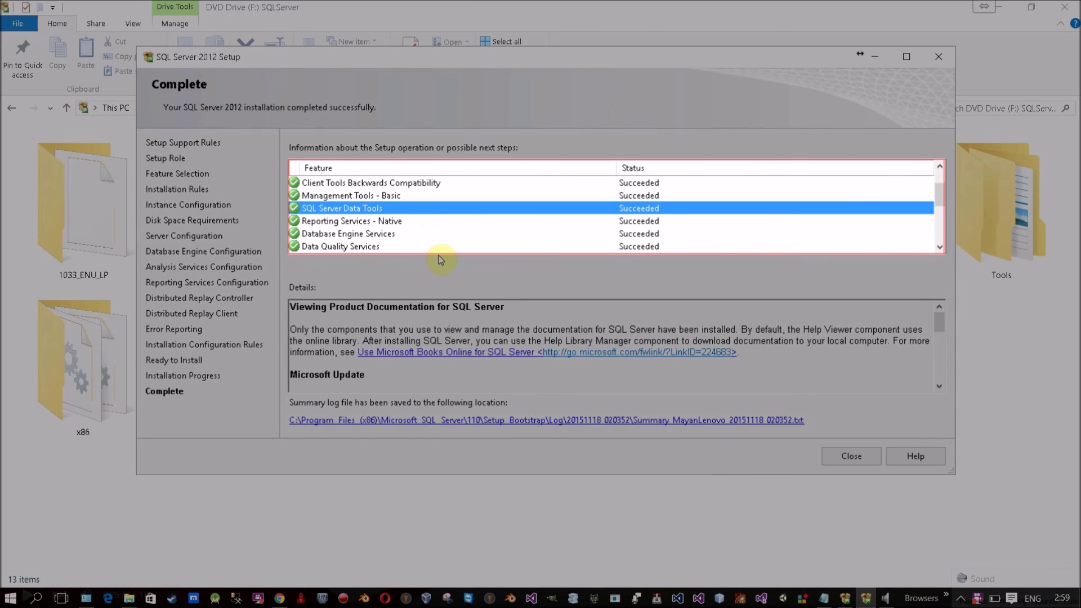
scroll(676, 207, "up", 1)
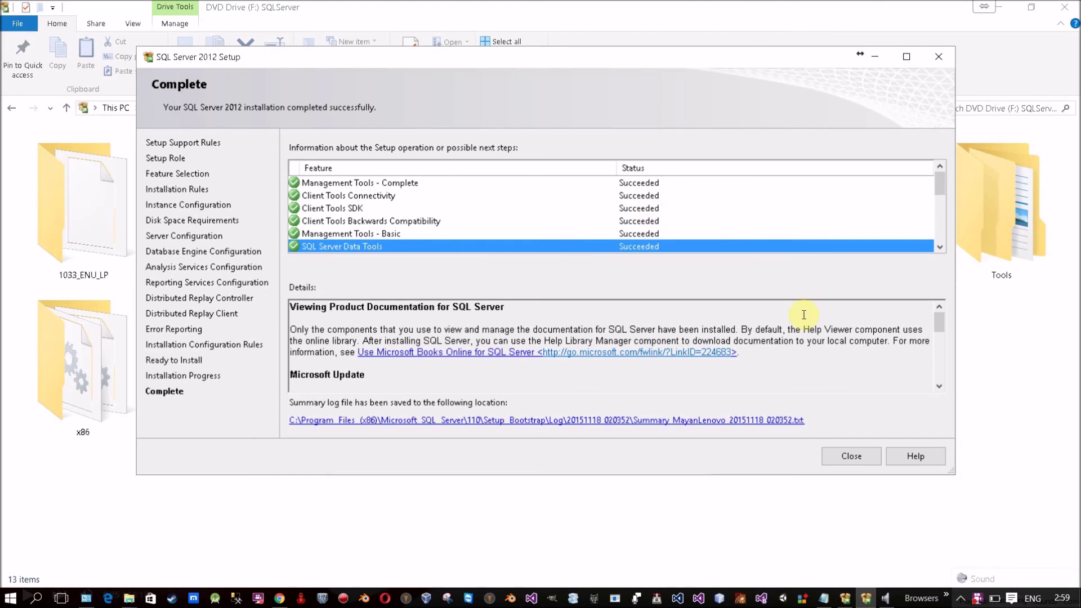
left_click(858, 454)
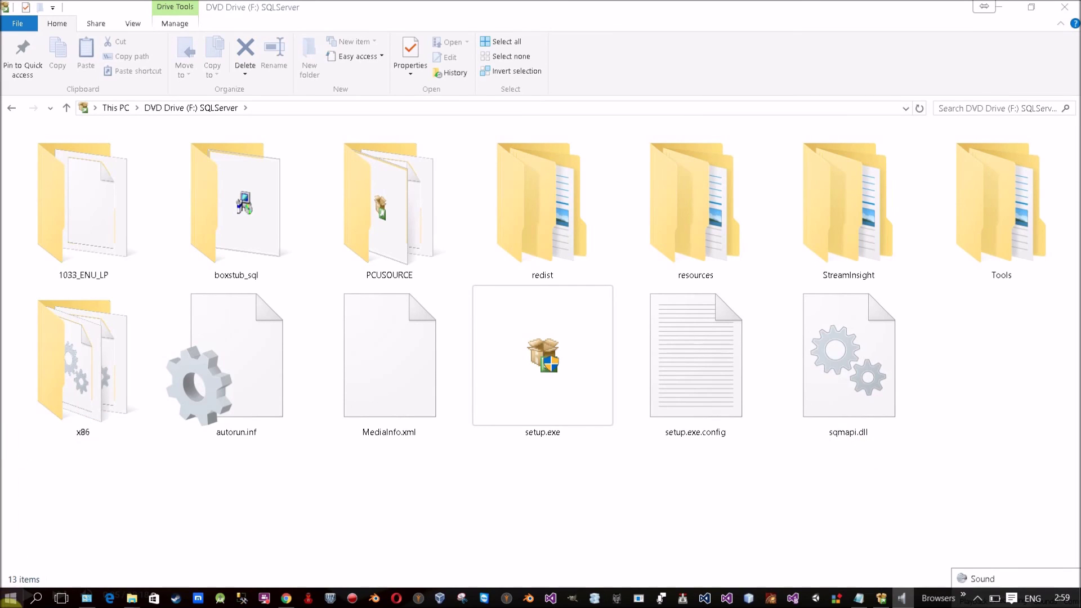
Step: Jump to the apps starting with M in the Start menu's All apps list
left_click(12, 598)
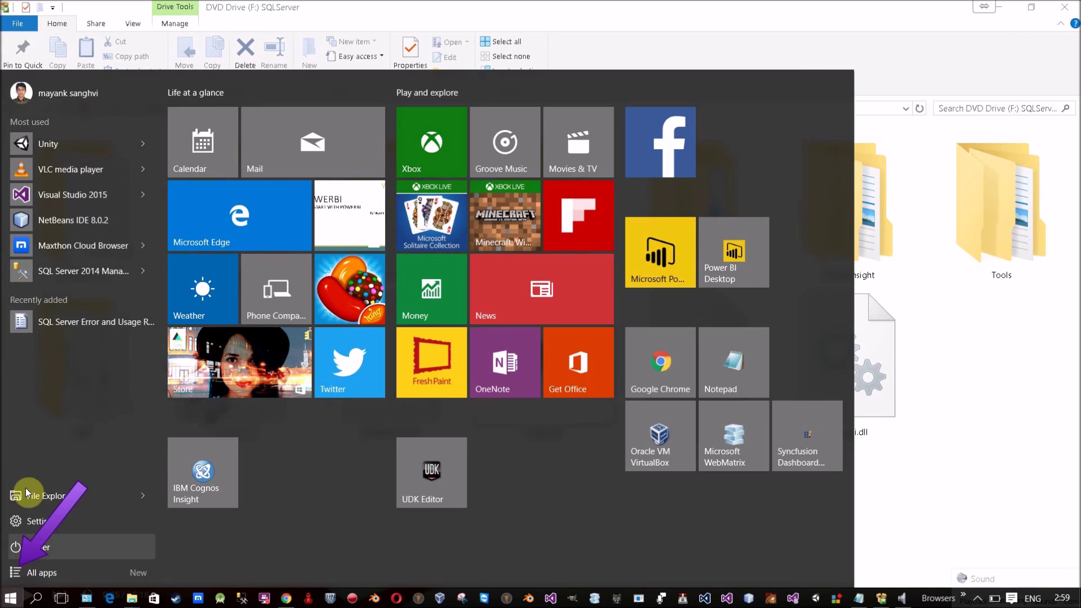
left_click(65, 574)
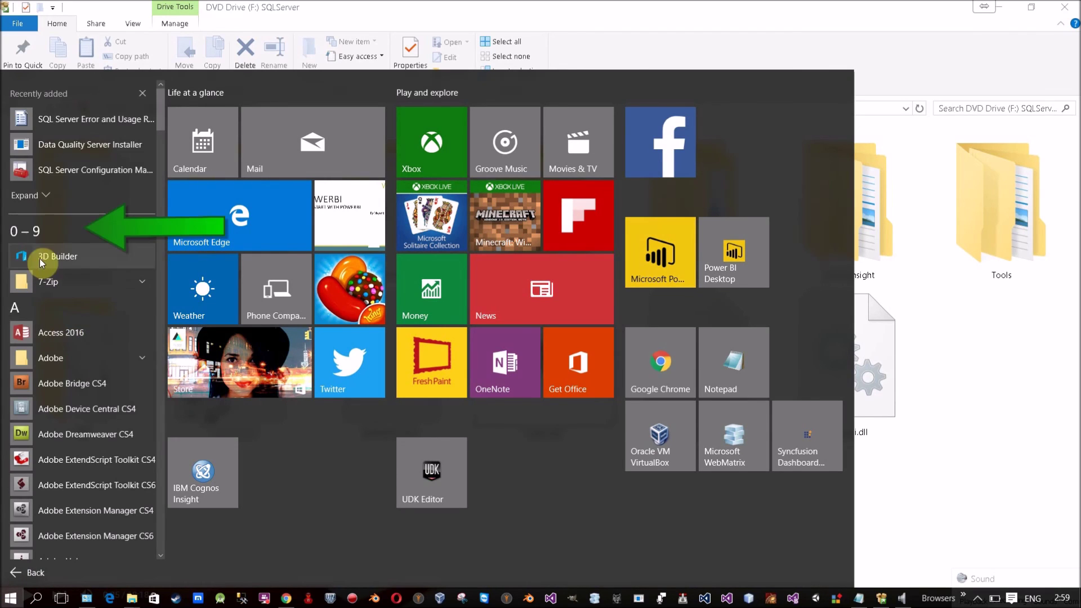
left_click(34, 236)
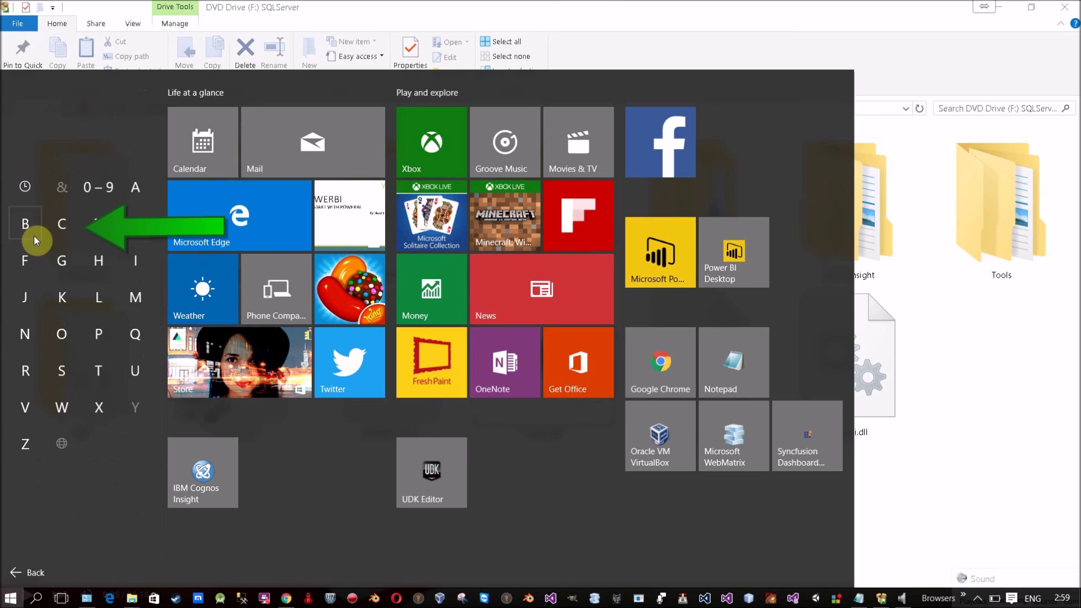
left_click(133, 309)
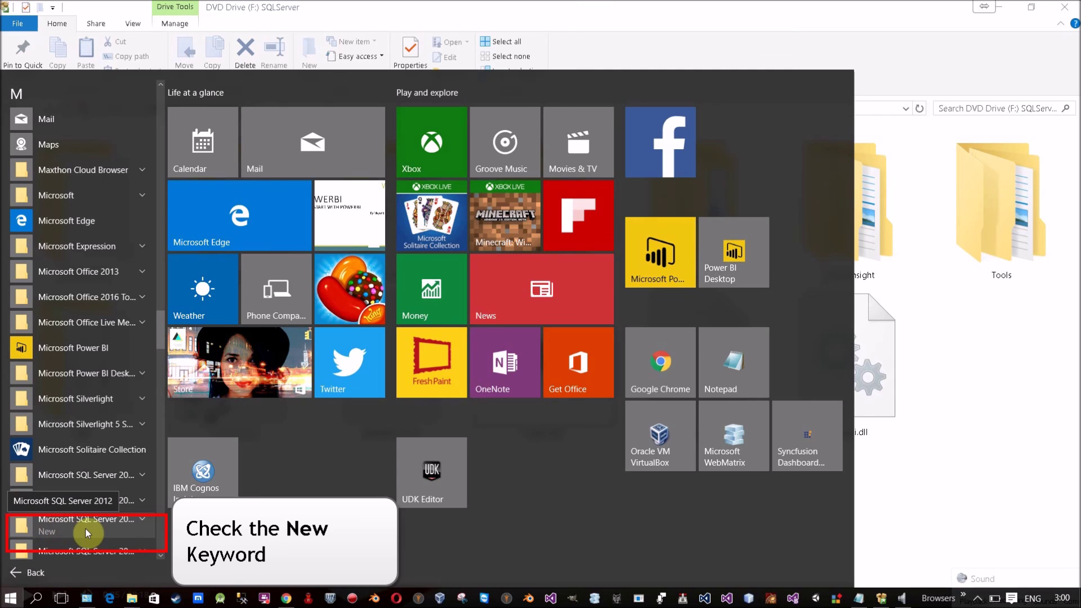
Step: Expand the Microsoft SQL Server 2012 group and launch SQL Server Management Studio
left_click(136, 522)
left_click_drag(161, 316, 160, 340)
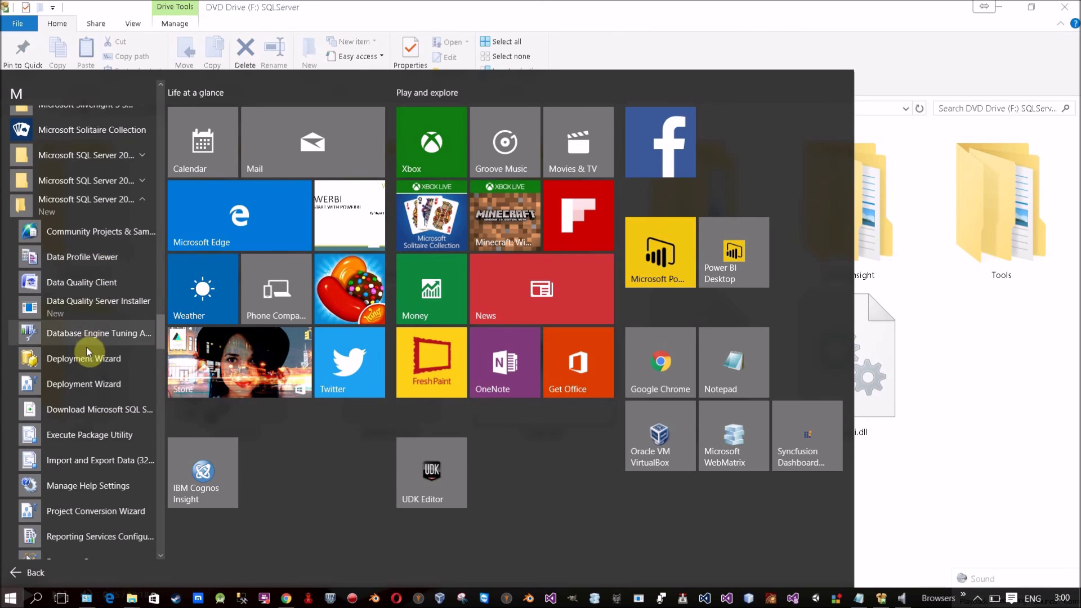
left_click_drag(160, 335, 157, 351)
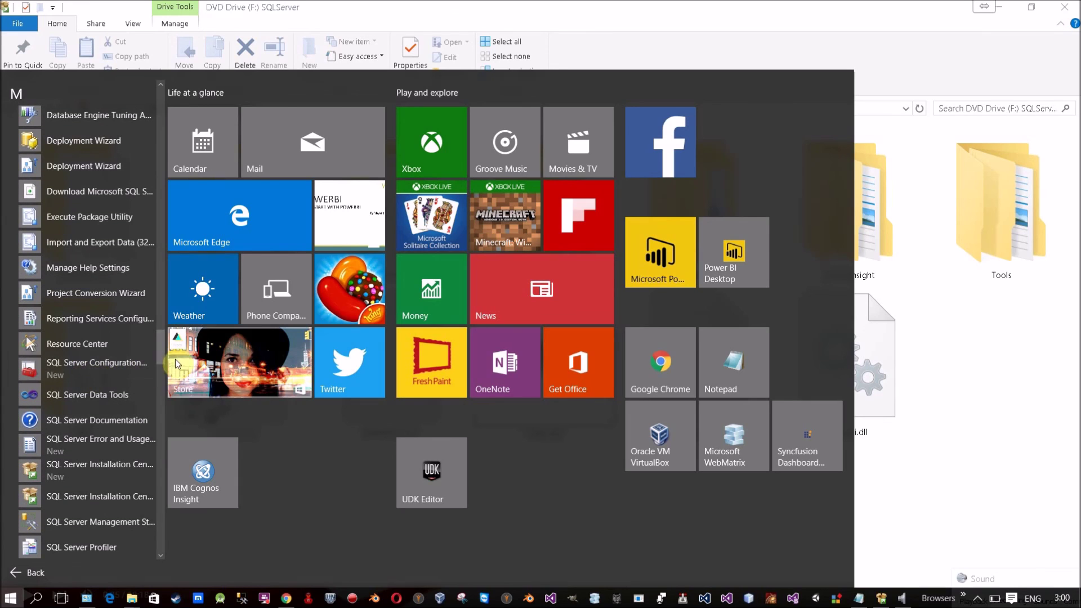
left_click_drag(162, 347, 161, 356)
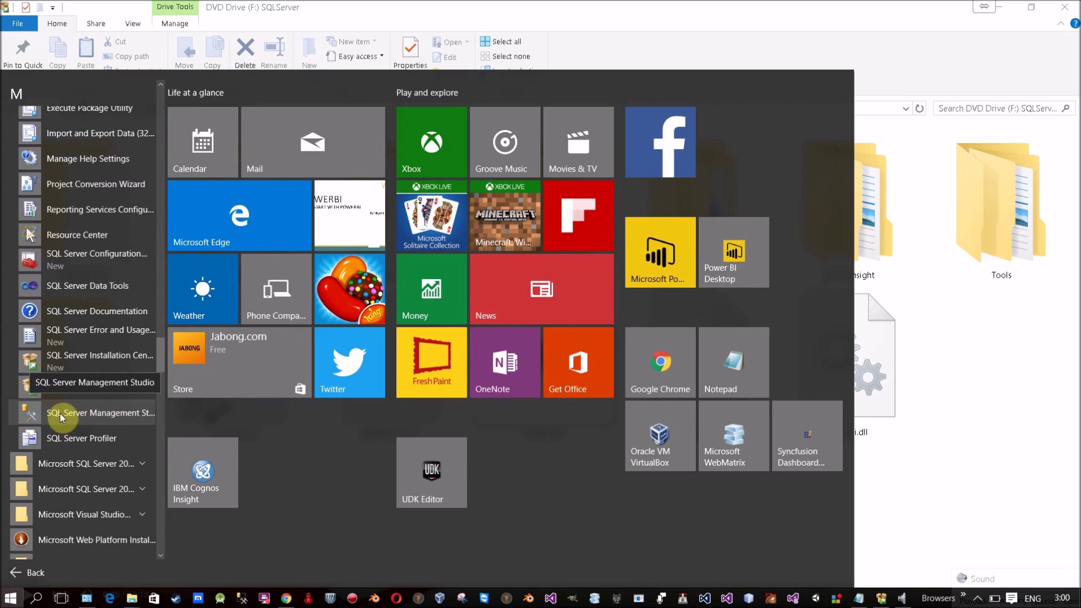
left_click(66, 285)
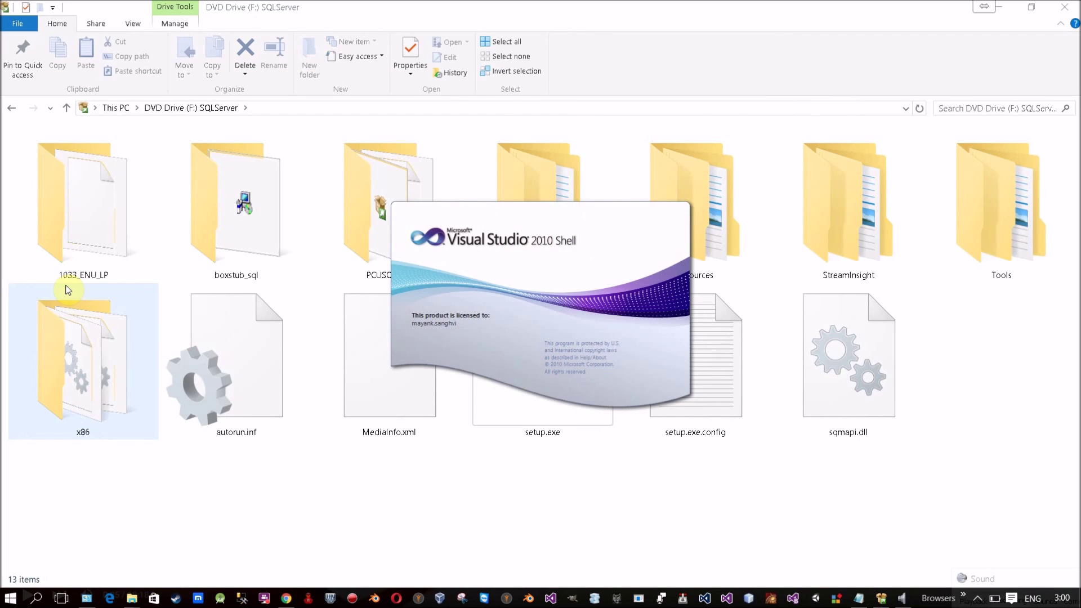